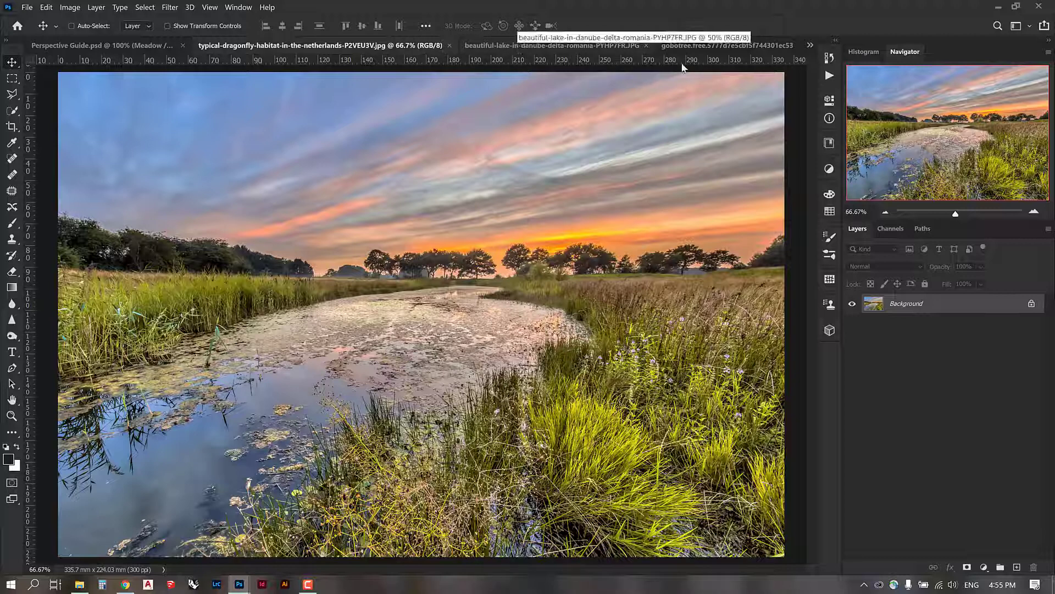
- Review the open source photos, and copy a rectangular area of grass below the trees from the gobotree meadow photo
{"action": "left_click", "coordinate": [701, 45]}
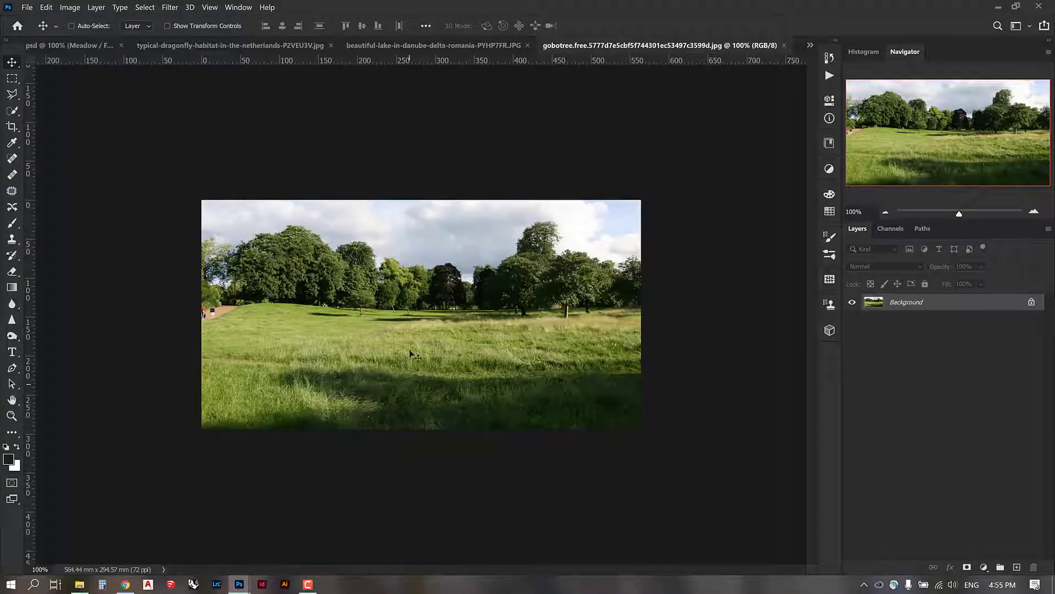
{"action": "scroll", "coordinate": [405, 338], "scroll_direction": "up", "scroll_amount": 3}
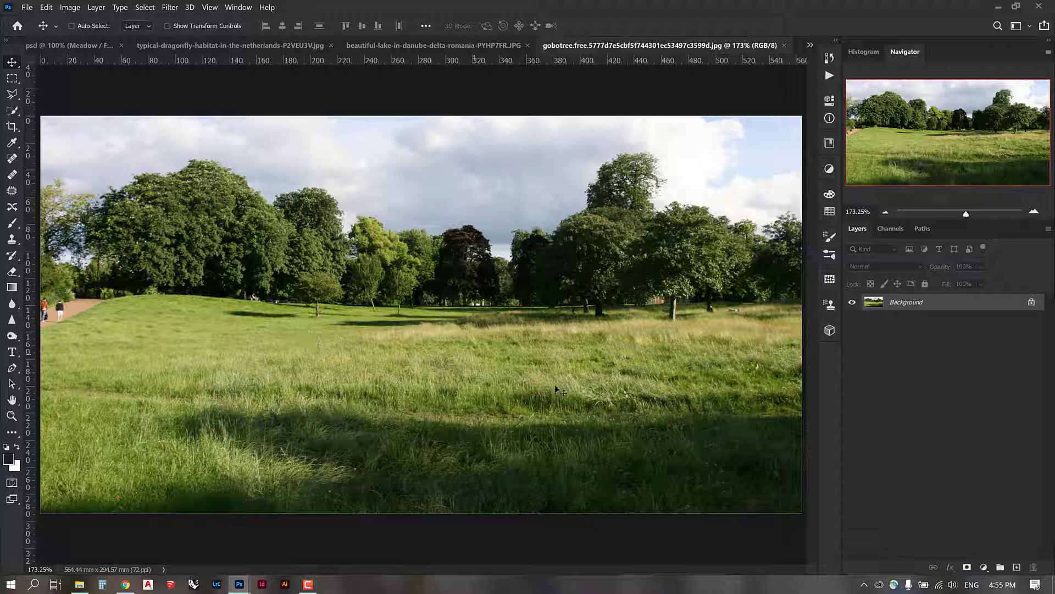
{"action": "left_click", "coordinate": [460, 45]}
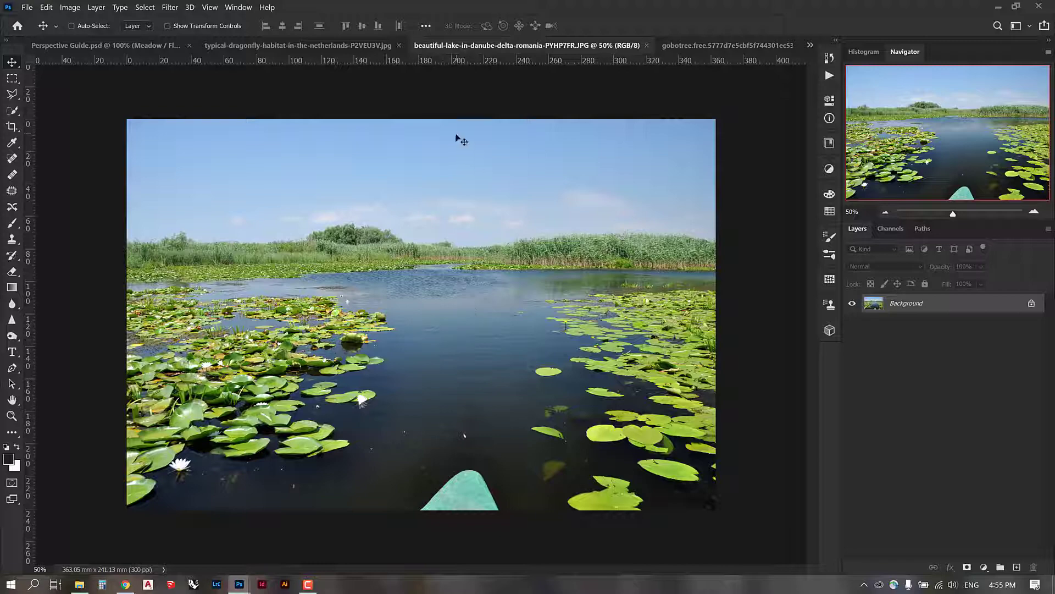
{"action": "left_click", "coordinate": [296, 45]}
{"action": "left_click", "coordinate": [764, 45]}
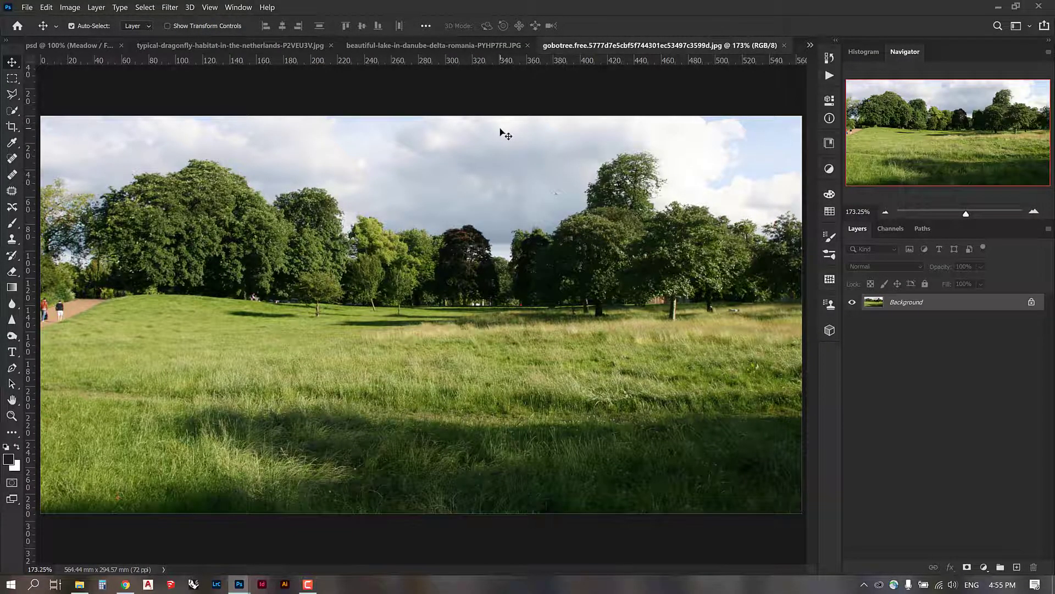
{"action": "key", "text": "ctrl+1"}
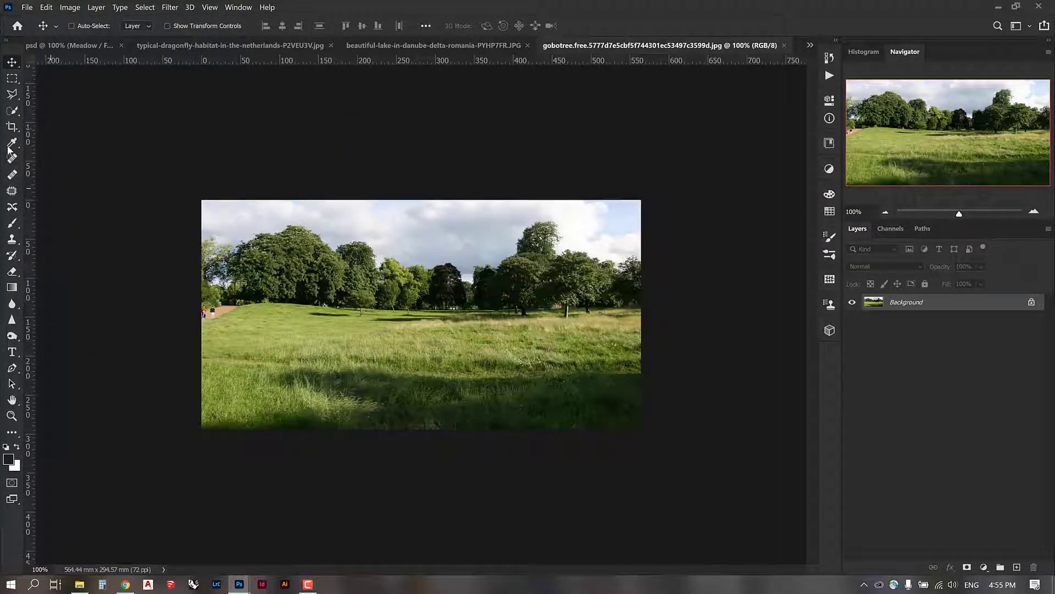
{"action": "left_click", "coordinate": [12, 78]}
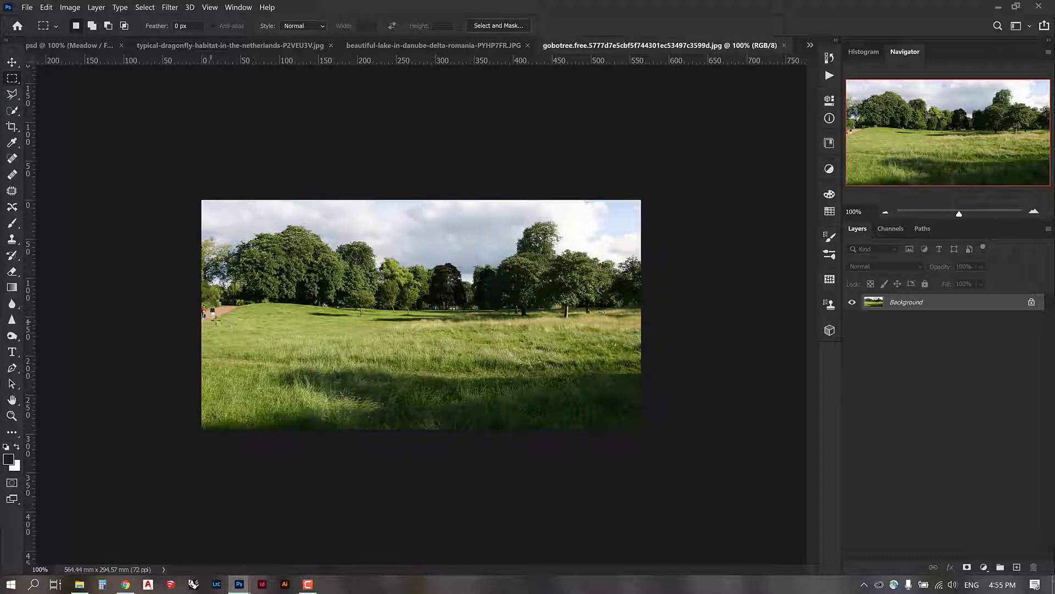
{"action": "left_click_drag", "start_coordinate": [216, 320], "coordinate": [822, 418]}
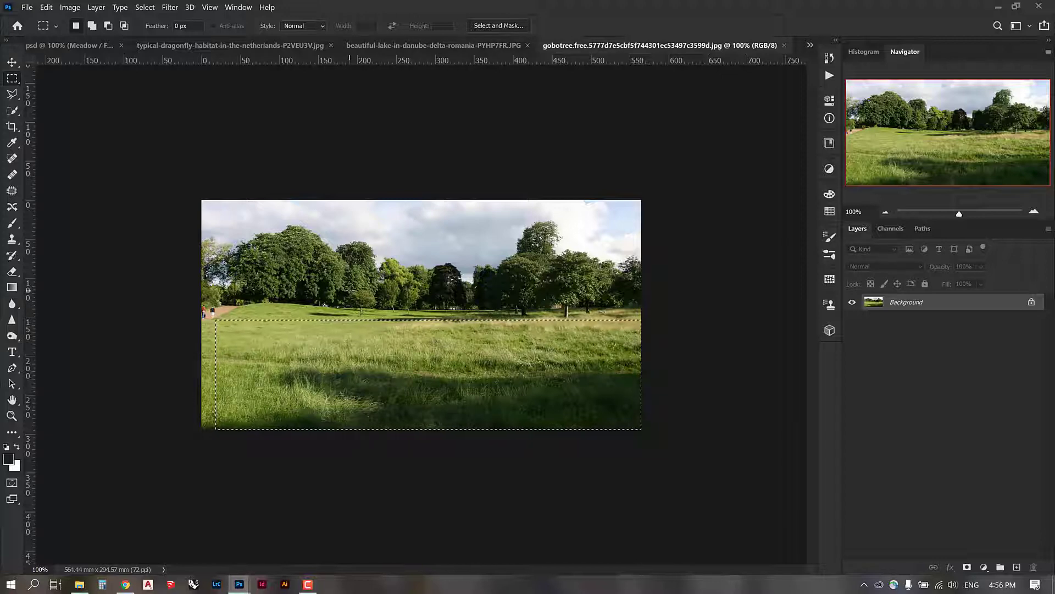
- Create a layer group named Pond above the Meadow / Flowers group in Perspective Guide.psd
{"action": "key", "text": "ctrl+Tab"}
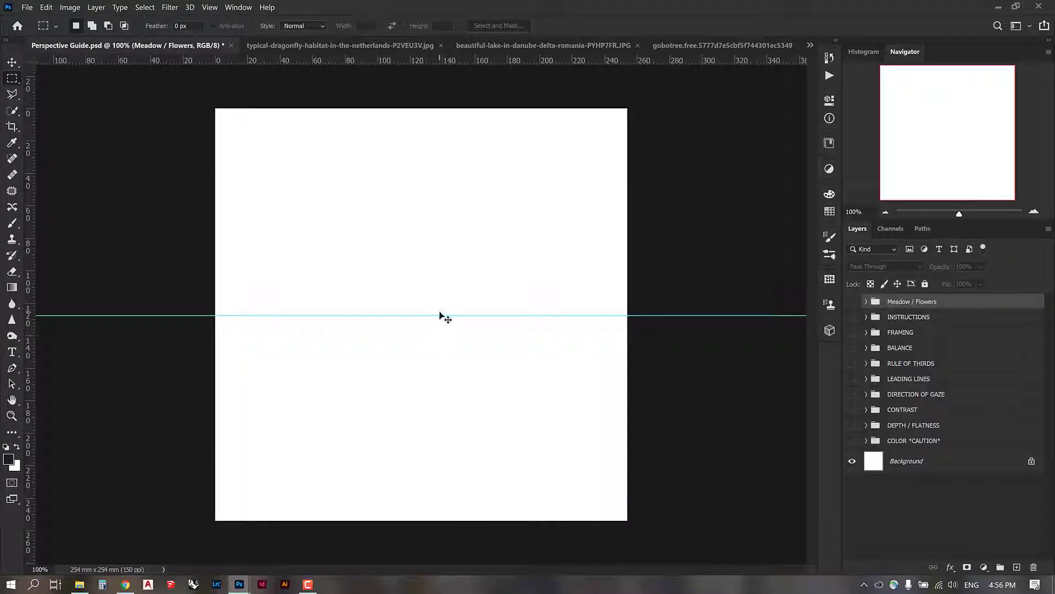
{"action": "left_click", "coordinate": [1000, 566]}
{"action": "double_click", "coordinate": [896, 302]}
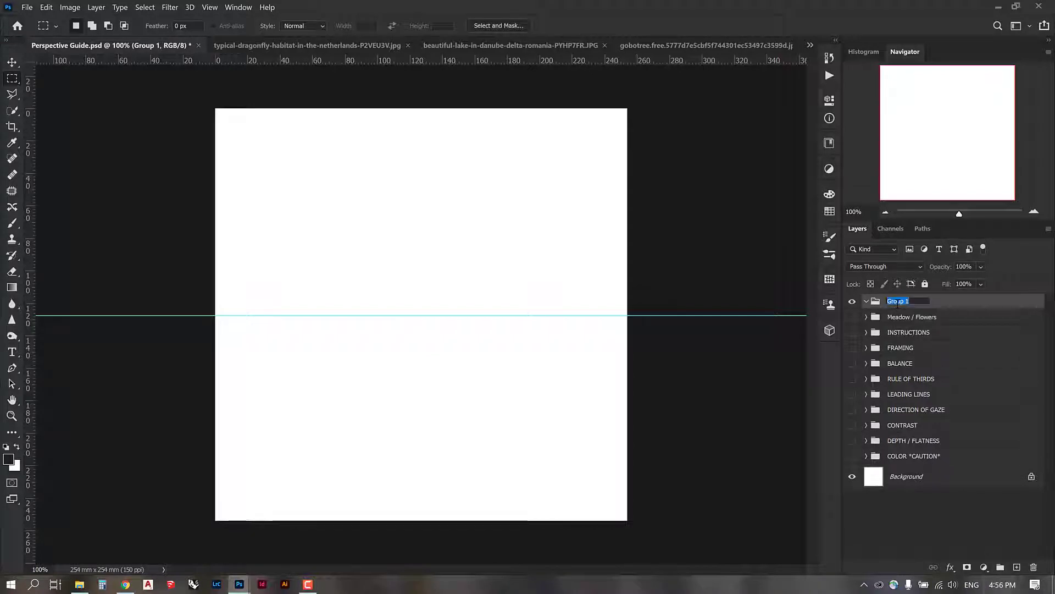
{"action": "type", "text": "Pond"}
{"action": "key", "text": "Return"}
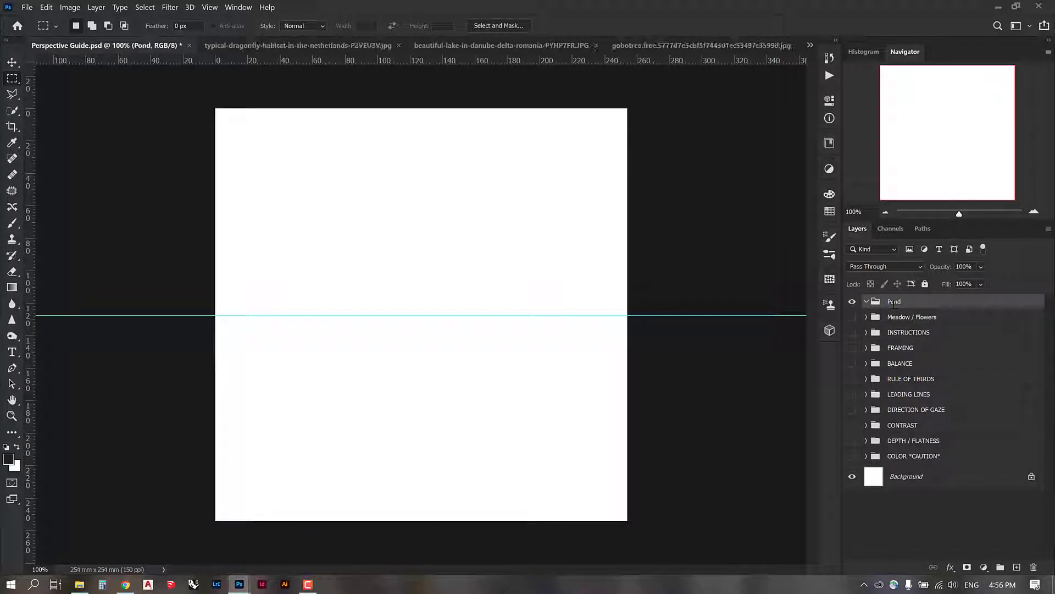
- Paste the copied grass into the Pond group and move its top edge down to the horizon guide
{"action": "key", "text": "ctrl+v"}
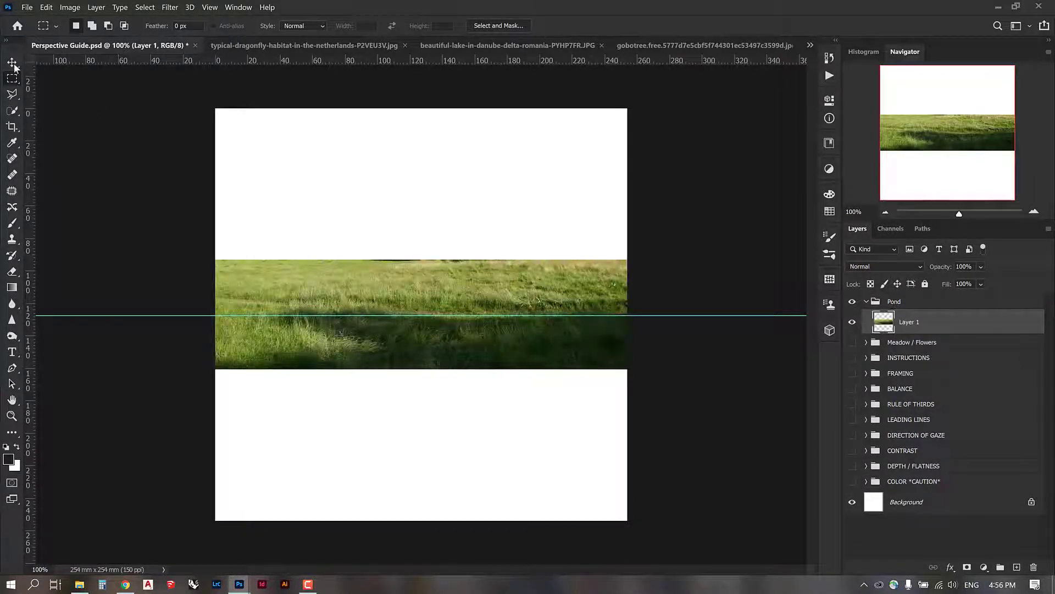
{"action": "left_click", "coordinate": [13, 62]}
{"action": "left_click_drag", "start_coordinate": [458, 262], "coordinate": [454, 313]}
- Scale the grass layer to about 190% and shift it sideways so it fills the canvas below the horizon guide
{"action": "key", "text": "ctrl+t"}
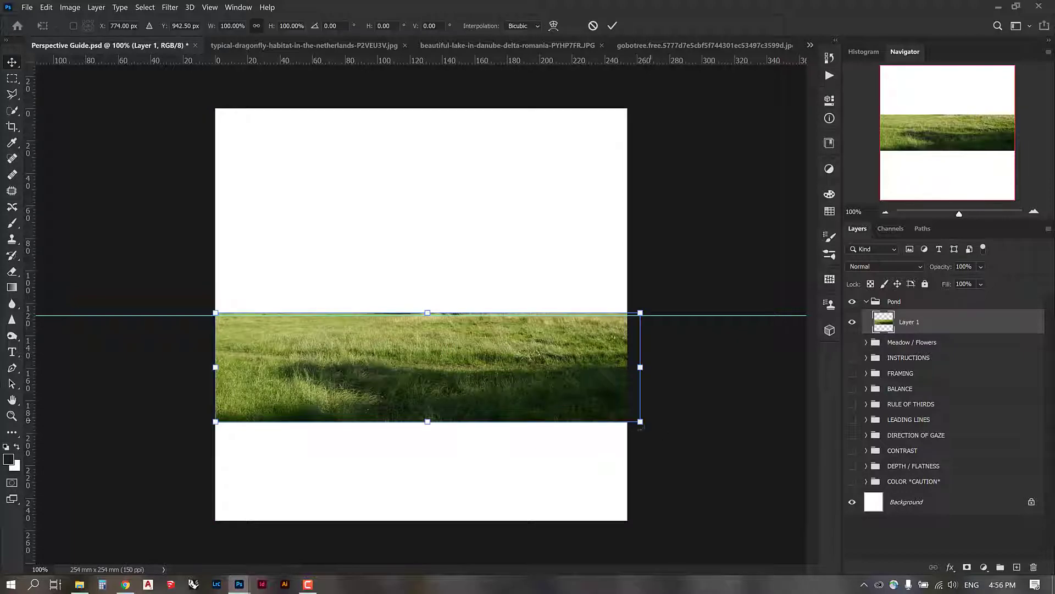
{"action": "left_click_drag", "start_coordinate": [641, 424], "coordinate": [976, 552]}
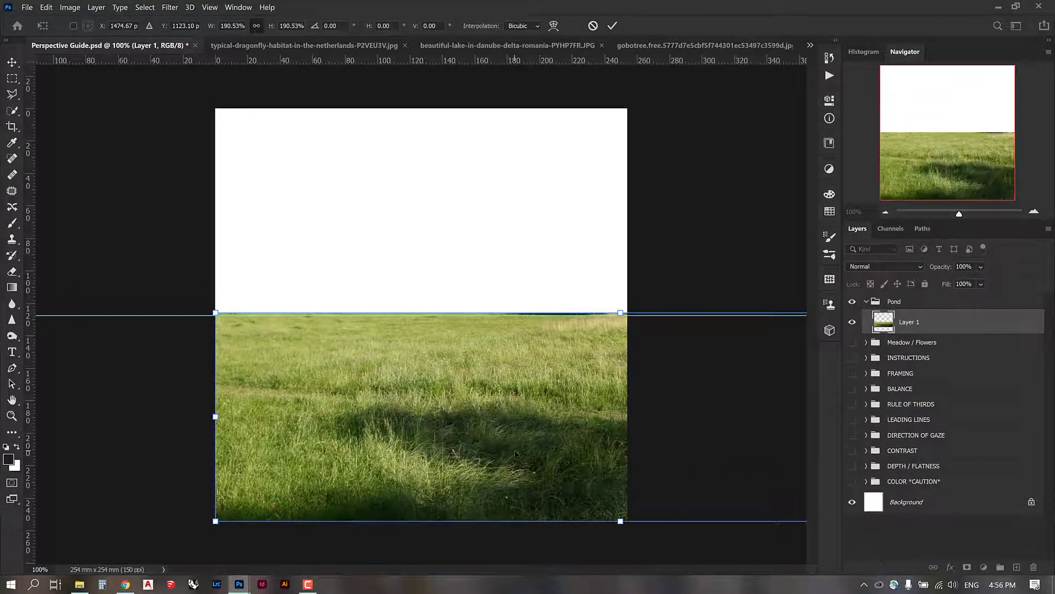
{"action": "key", "text": "Return"}
{"action": "left_click_drag", "start_coordinate": [516, 355], "coordinate": [307, 354]}
{"action": "left_click_drag", "start_coordinate": [327, 399], "coordinate": [507, 424]}
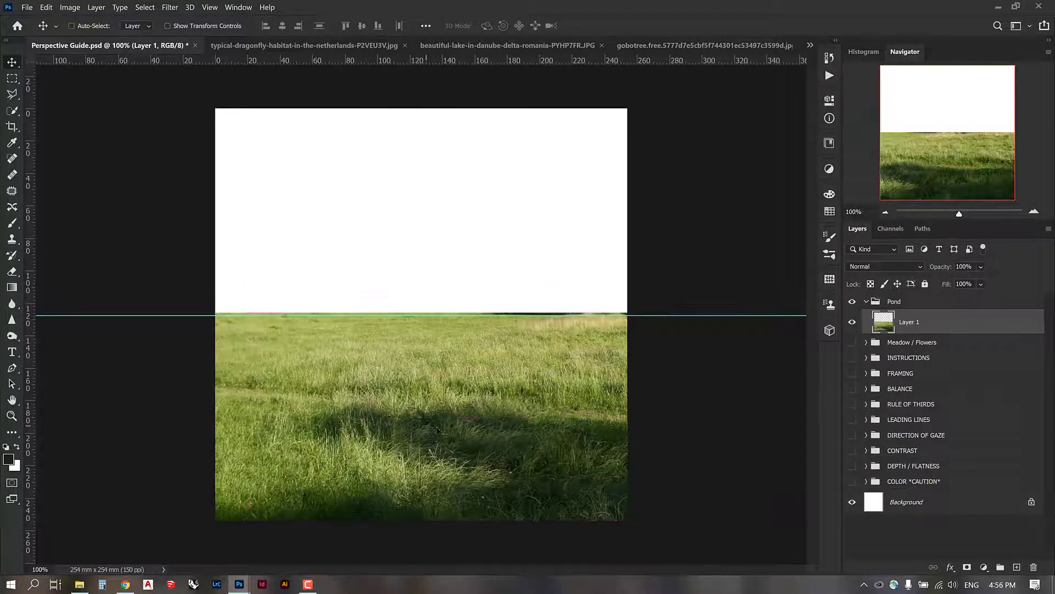
{"action": "left_click_drag", "start_coordinate": [382, 407], "coordinate": [392, 408]}
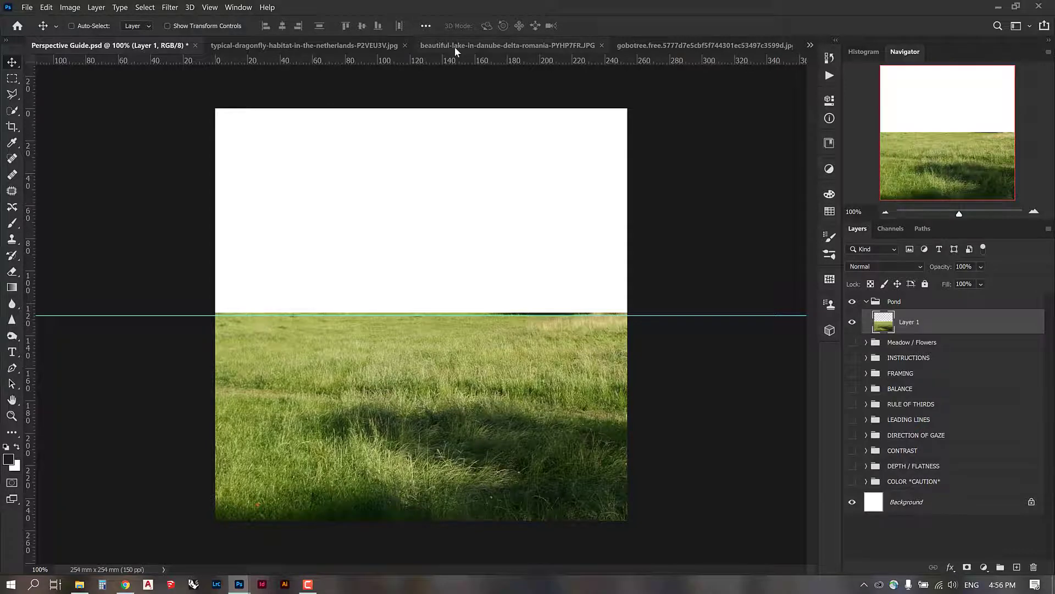
- Copy a rectangular area of the pond from the dragonfly habitat photo and paste it above the grass in Perspective Guide.psd
{"action": "left_click", "coordinate": [550, 45]}
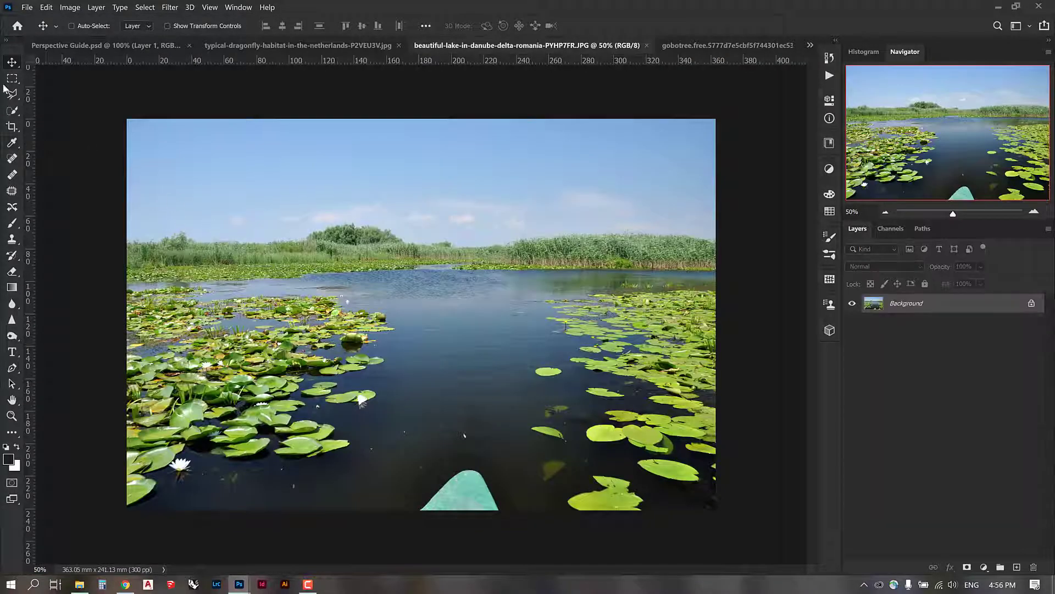
{"action": "left_click", "coordinate": [332, 47]}
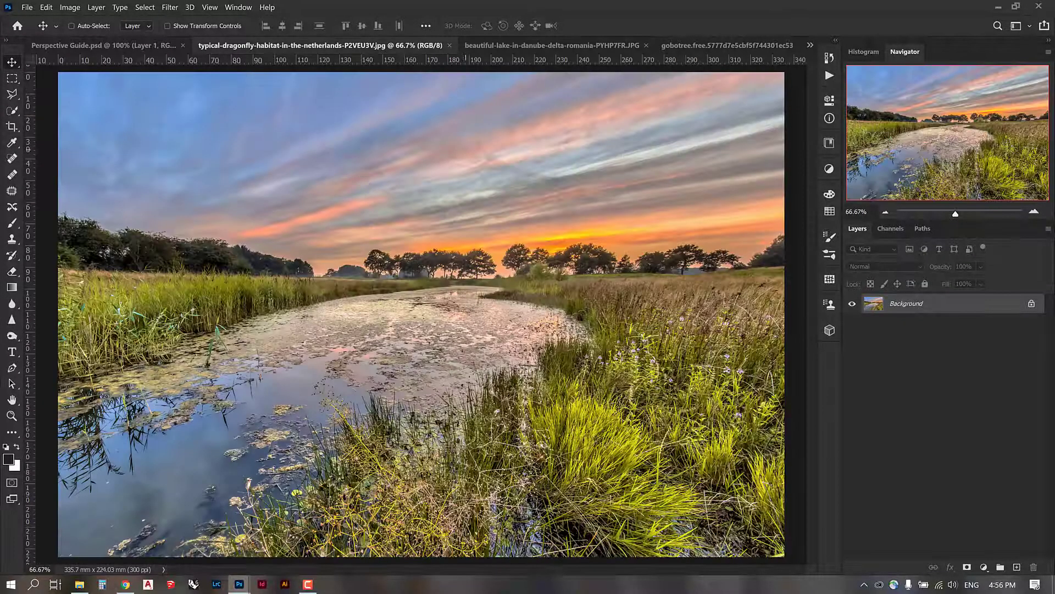
{"action": "left_click", "coordinate": [13, 79]}
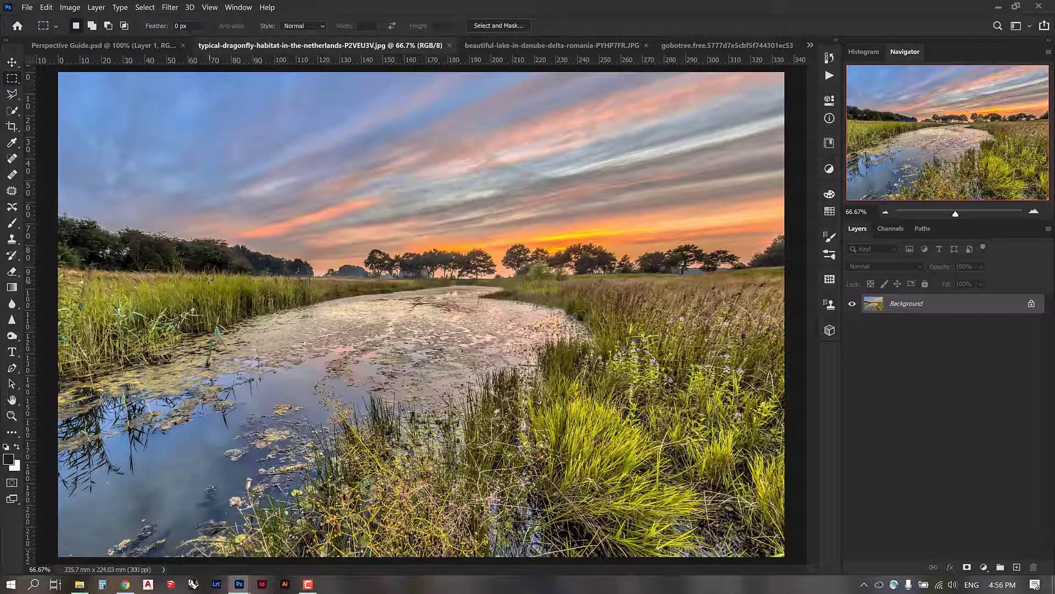
{"action": "left_click_drag", "start_coordinate": [198, 282], "coordinate": [614, 409]}
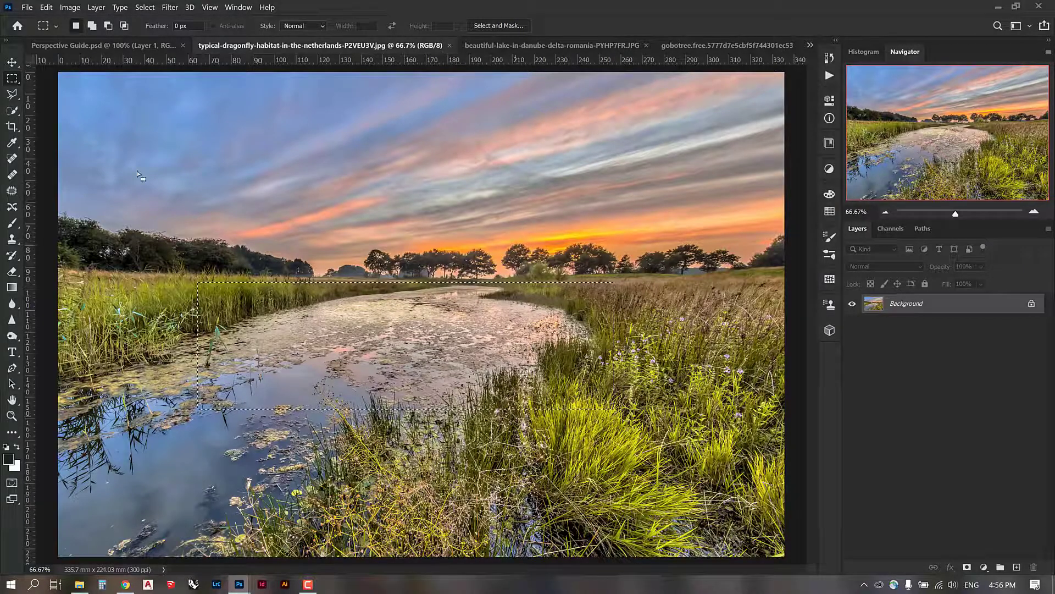
{"action": "left_click", "coordinate": [114, 47]}
{"action": "key", "text": "ctrl+v"}
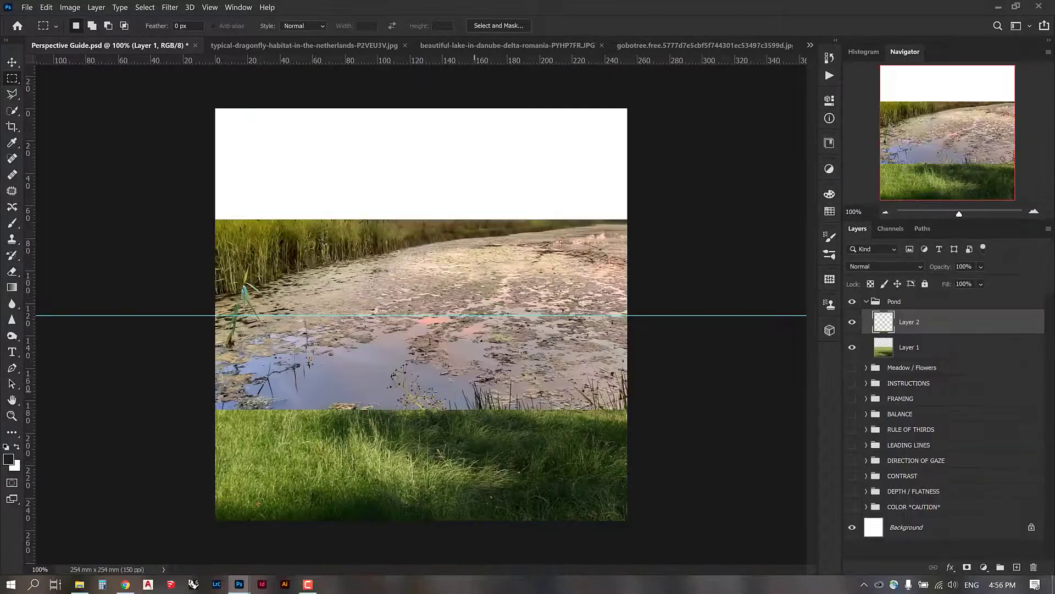
- Scale down the pasted pond layer and place it in the middle of the meadow just below the horizon
{"action": "left_click", "coordinate": [12, 63]}
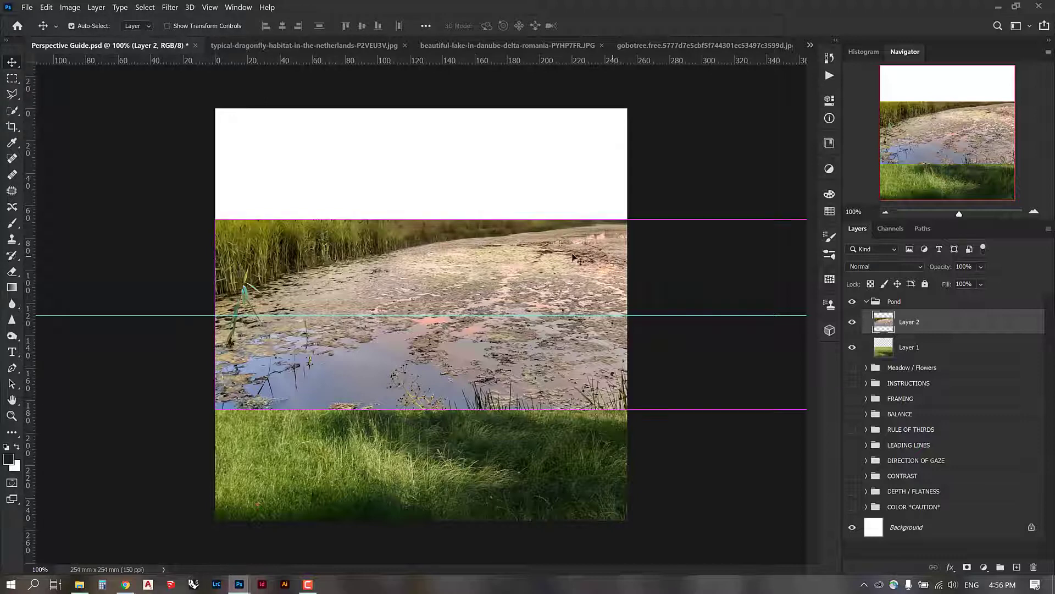
{"action": "key", "text": "ctrl+t"}
{"action": "key", "text": "ctrl+minus"}
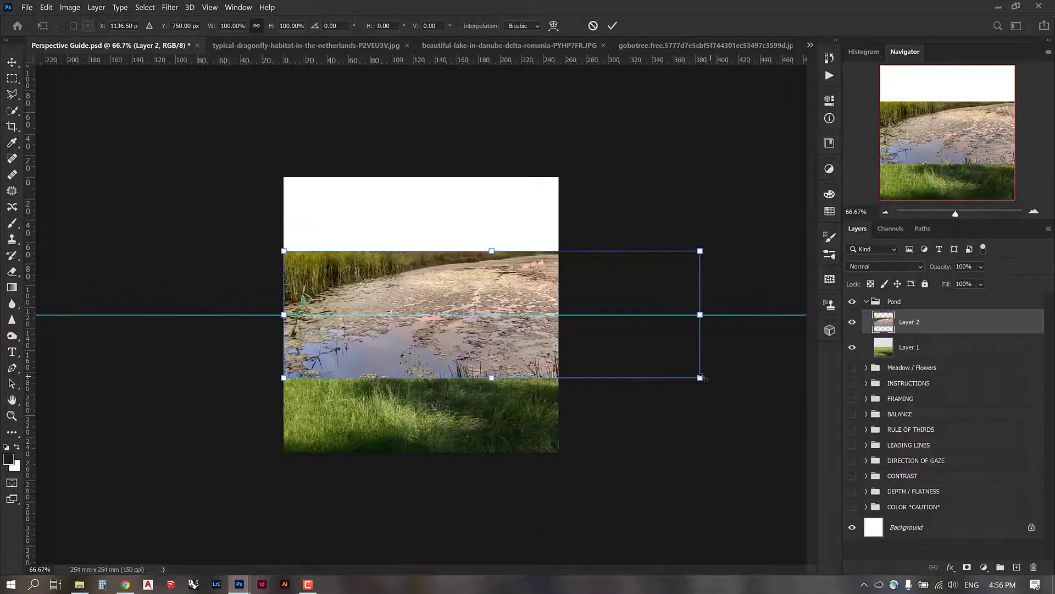
{"action": "left_click_drag", "start_coordinate": [702, 378], "coordinate": [508, 356]}
{"action": "key", "text": "Return"}
- Enlarge the pond layer to about 109%, rotate it about 0.21° and nudge it slightly sideways along the horizon
{"action": "key", "text": "ctrl+t"}
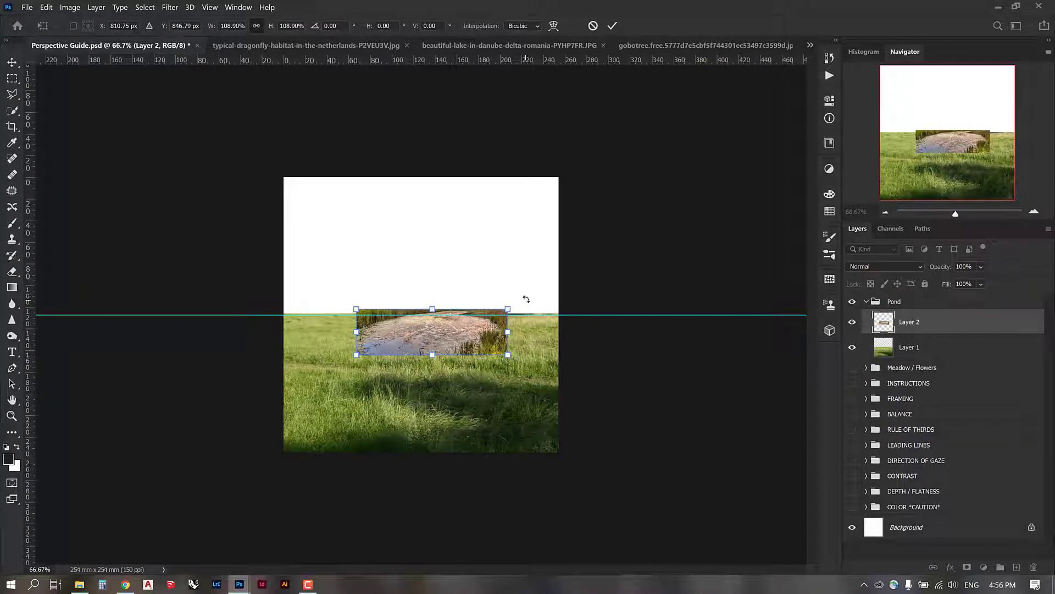
{"action": "mouse_move", "coordinate": [526, 299]}
{"action": "left_mouse_down"}
{"action": "mouse_move", "coordinate": [536, 283]}
{"action": "mouse_move", "coordinate": [528, 299]}
{"action": "left_mouse_up"}
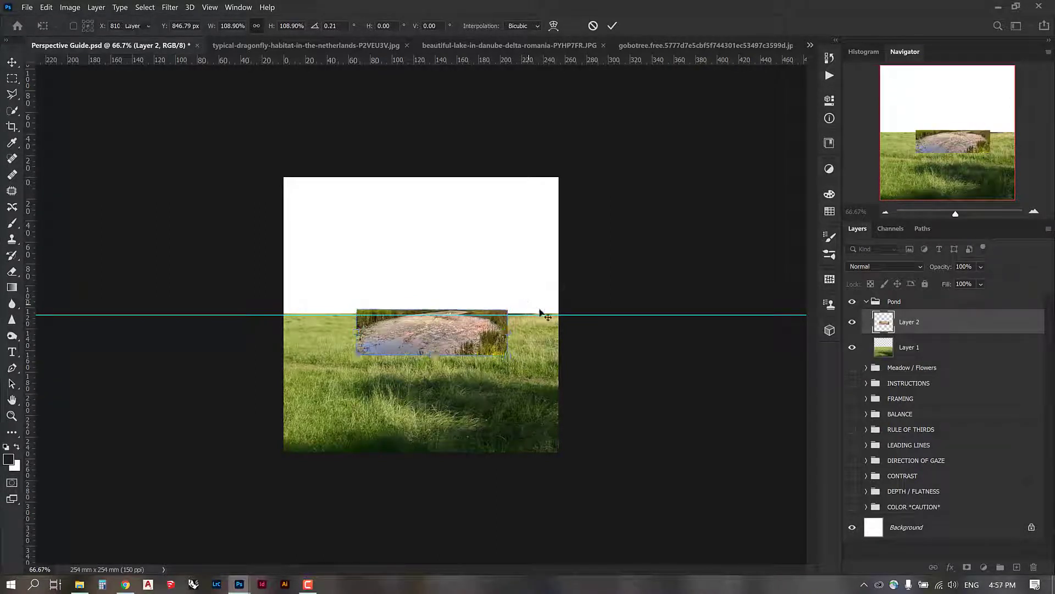
{"action": "key", "text": "Return"}
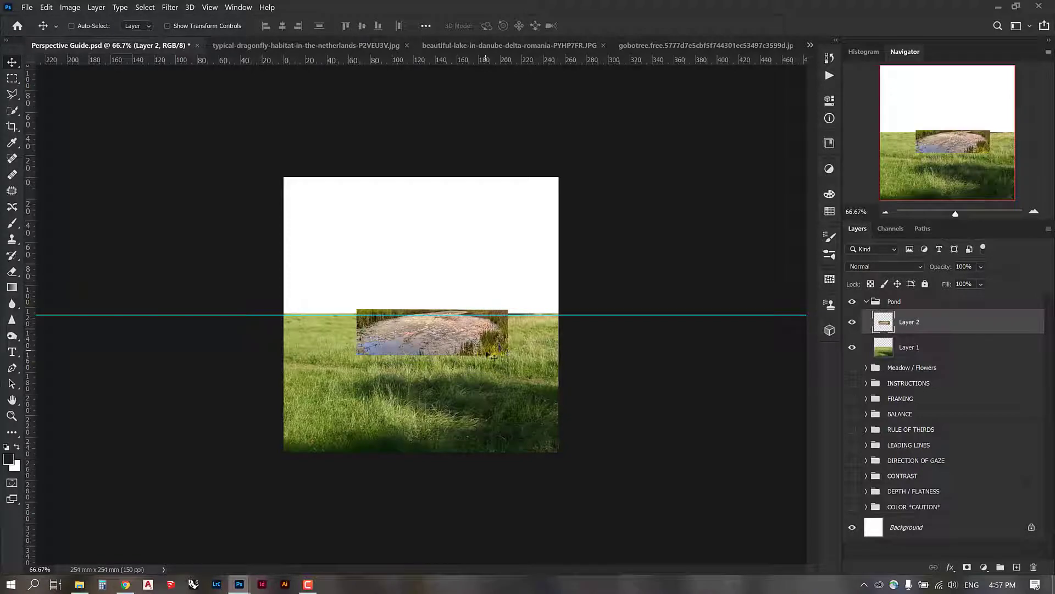
{"action": "key", "text": "ctrl+0"}
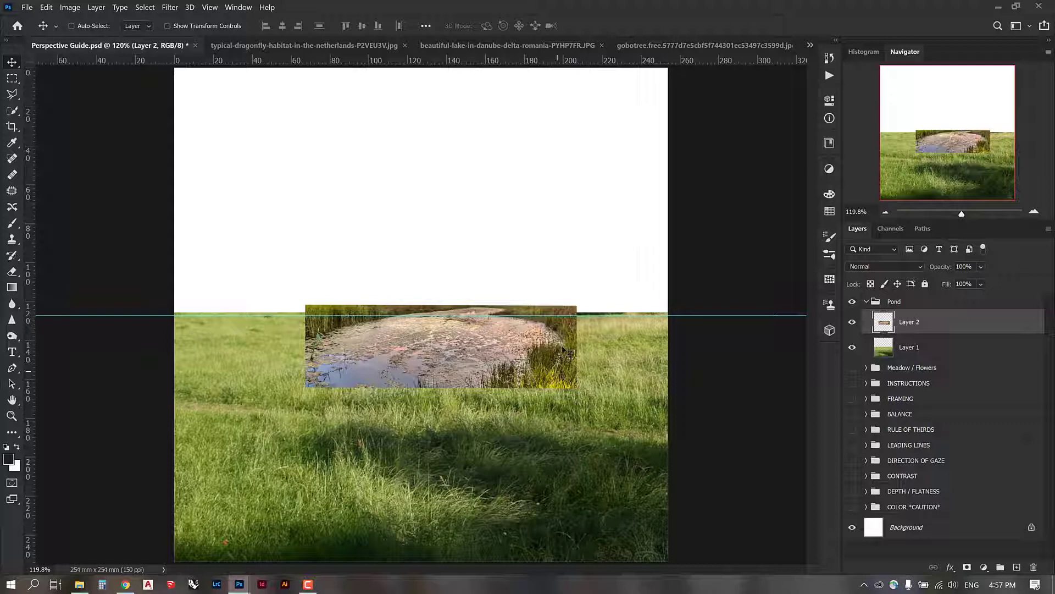
{"action": "mouse_move", "coordinate": [558, 348]}
{"action": "left_mouse_down"}
{"action": "mouse_move", "coordinate": [468, 348]}
{"action": "mouse_move", "coordinate": [559, 348]}
{"action": "left_mouse_up"}
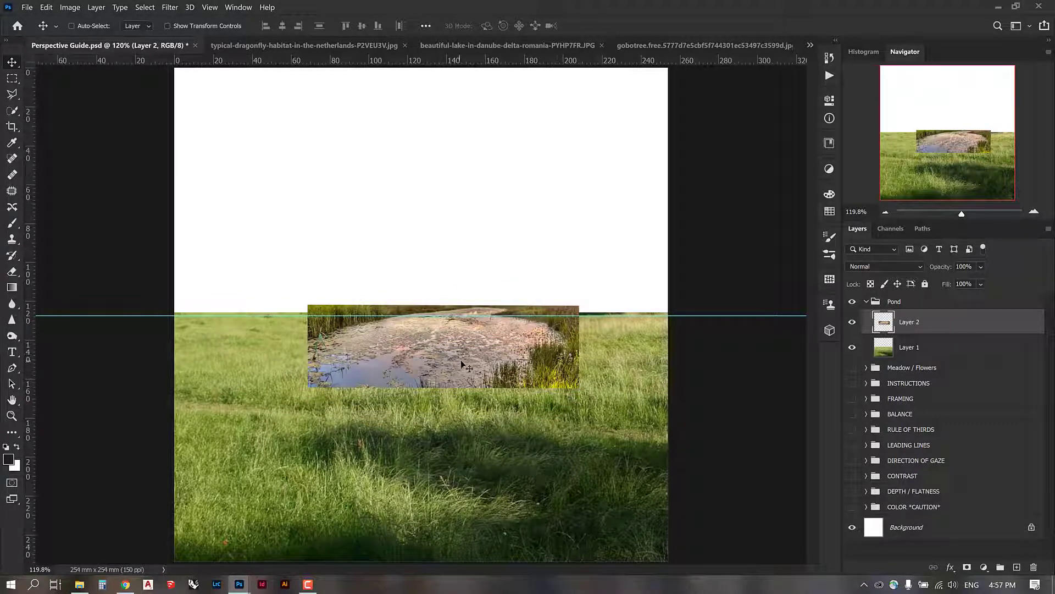
- Scale the pond layer up to about 123% and recentre it over the meadow at the horizon guide
{"action": "key", "text": "ctrl+t"}
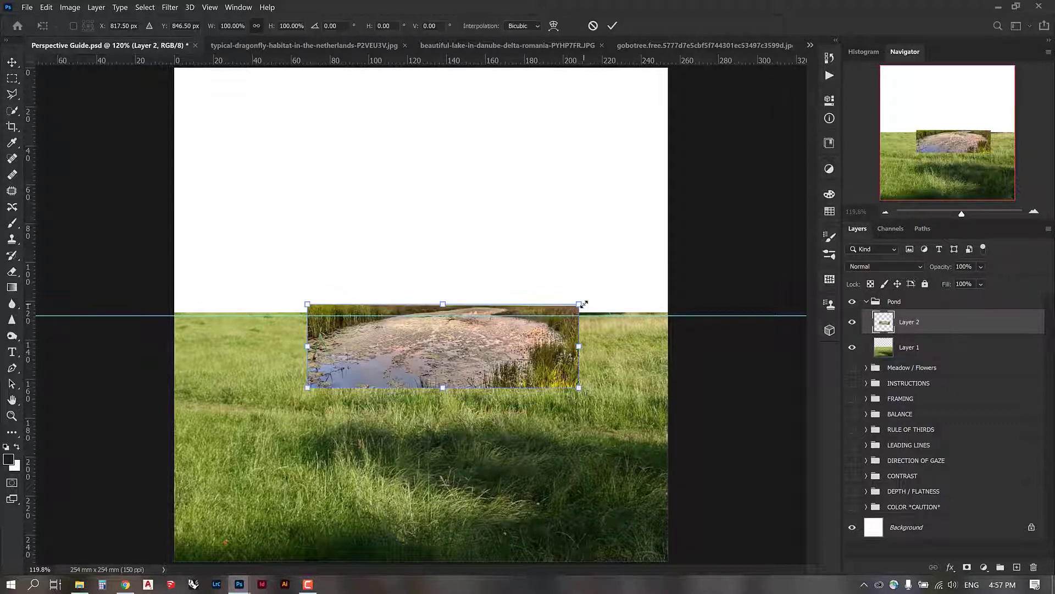
{"action": "left_click_drag", "start_coordinate": [580, 304], "coordinate": [642, 274]}
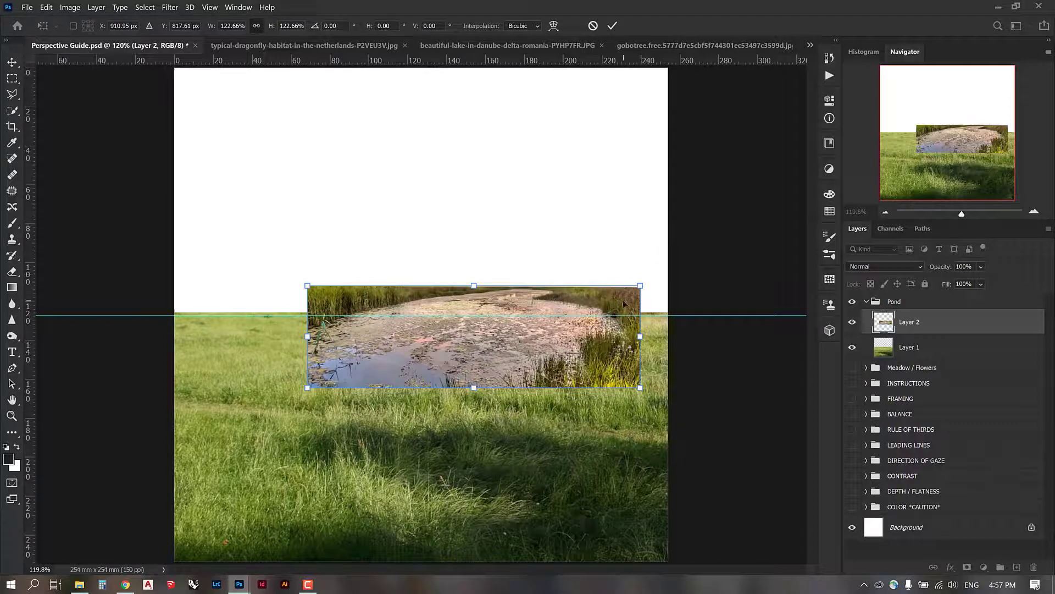
{"action": "key", "text": "Return"}
{"action": "left_click_drag", "start_coordinate": [626, 331], "coordinate": [590, 350]}
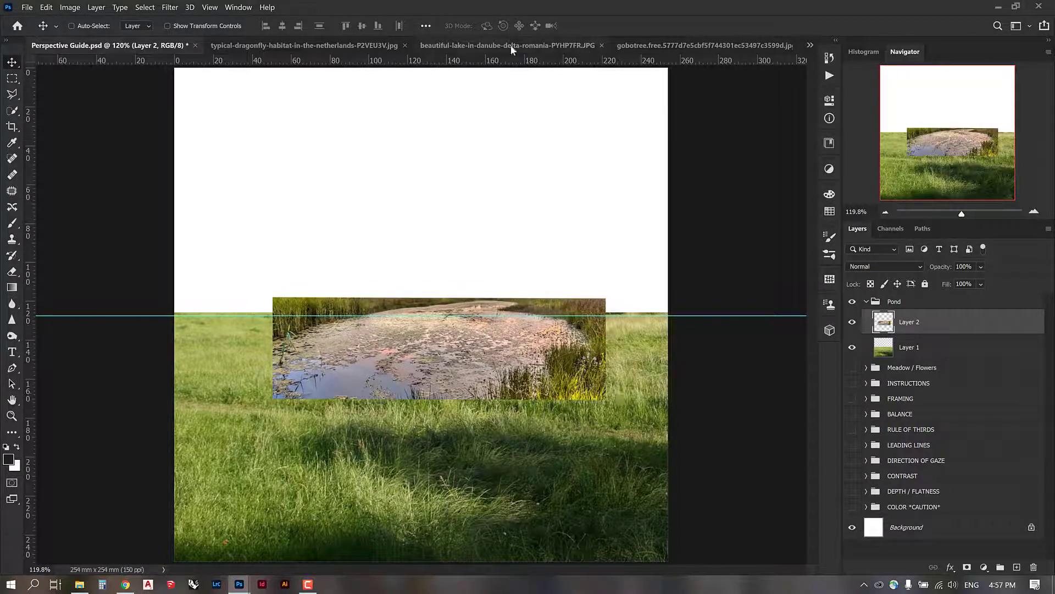
- Collapse the Pond group and add a Black & White adjustment layer above it
{"action": "left_click", "coordinate": [867, 301]}
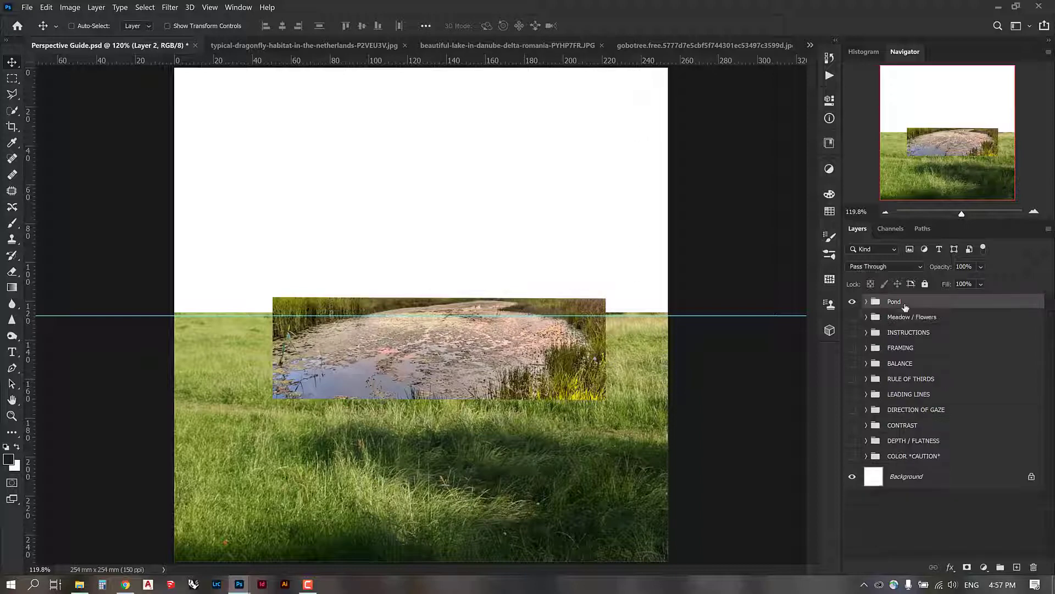
{"action": "left_click", "coordinate": [867, 317]}
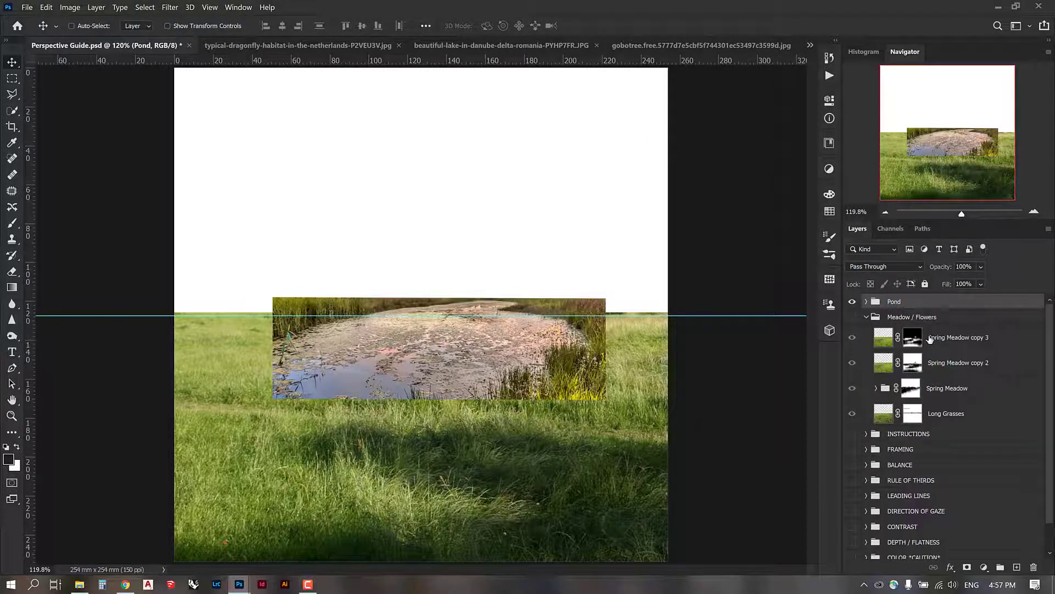
{"action": "left_click", "coordinate": [868, 318]}
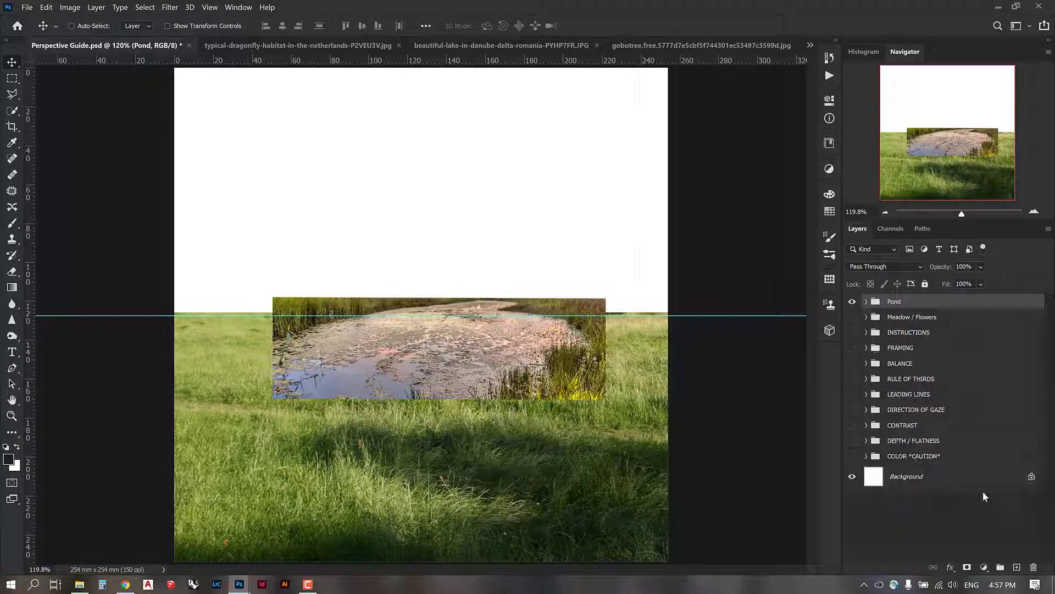
{"action": "left_click", "coordinate": [984, 567]}
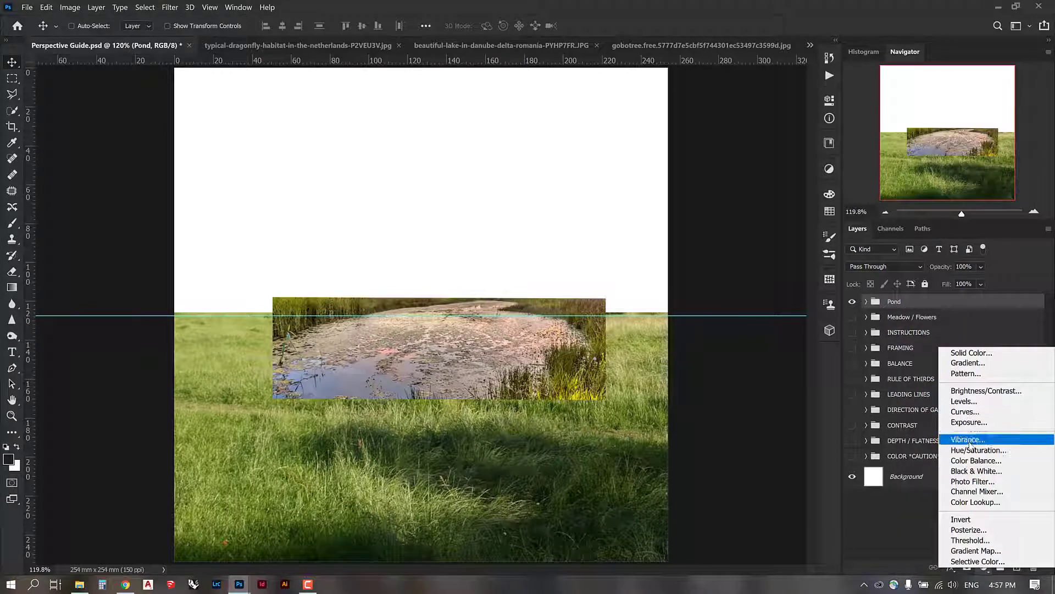
{"action": "left_click", "coordinate": [971, 471]}
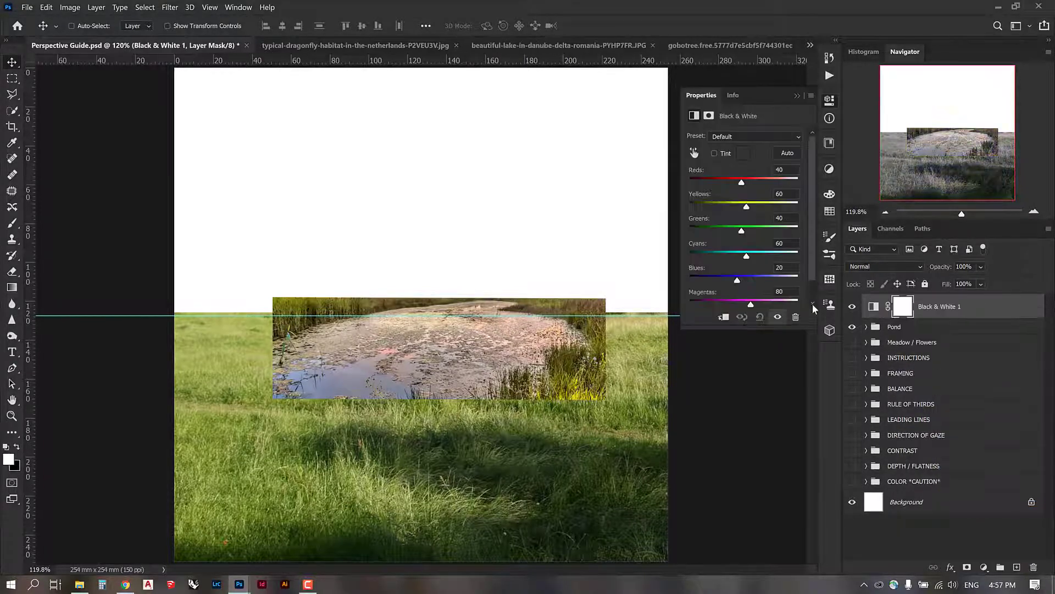
- Expand the Pond group, hide the pond photo on Layer 2 and add a layer mask to the grass on Layer 1
{"action": "left_click", "coordinate": [922, 327]}
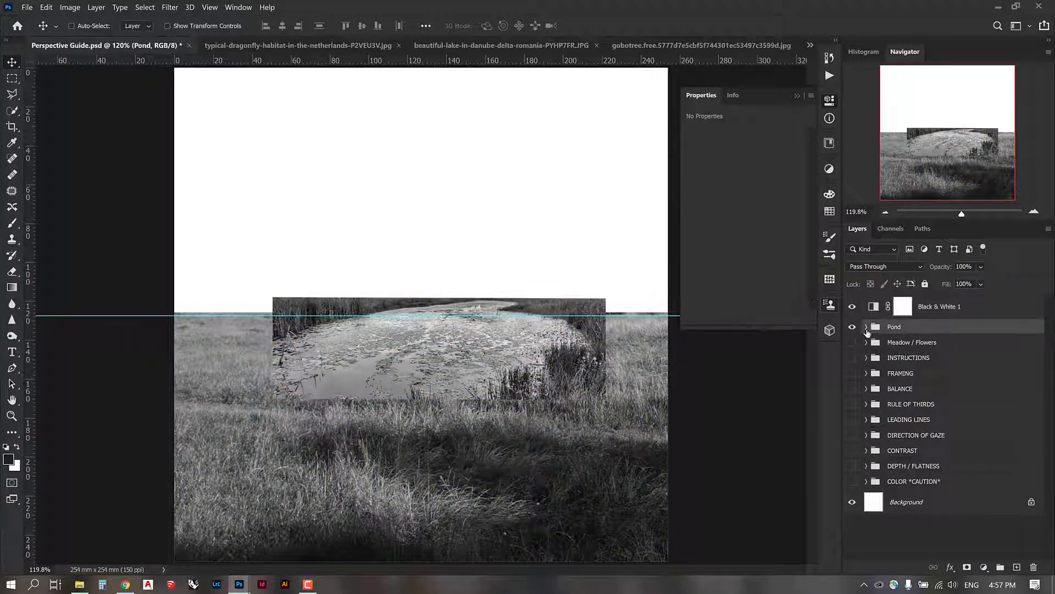
{"action": "left_click", "coordinate": [866, 327]}
{"action": "left_click", "coordinate": [913, 346]}
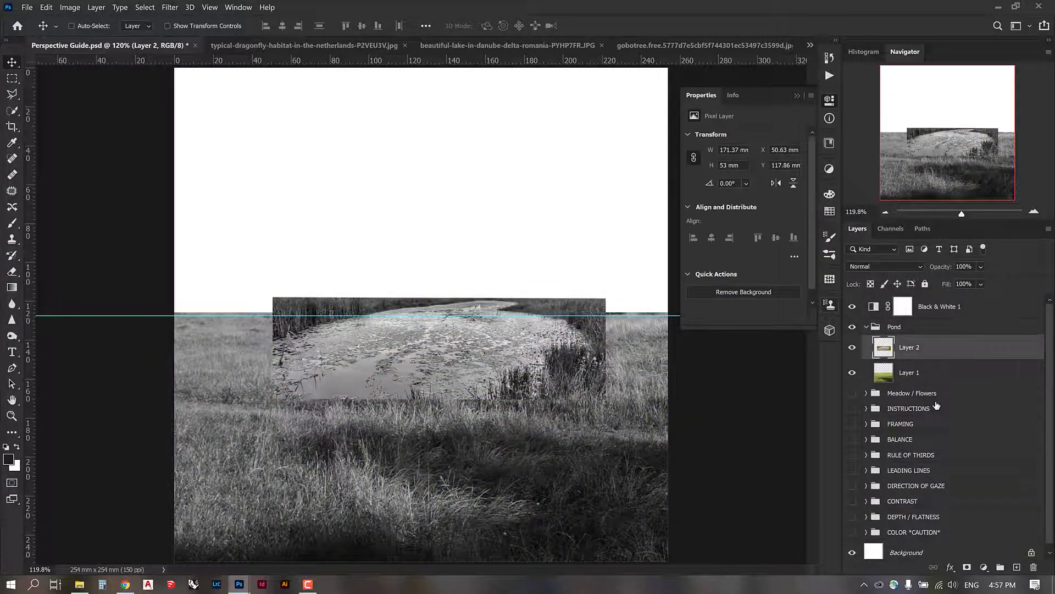
{"action": "left_click", "coordinate": [852, 347]}
{"action": "left_click", "coordinate": [913, 373]}
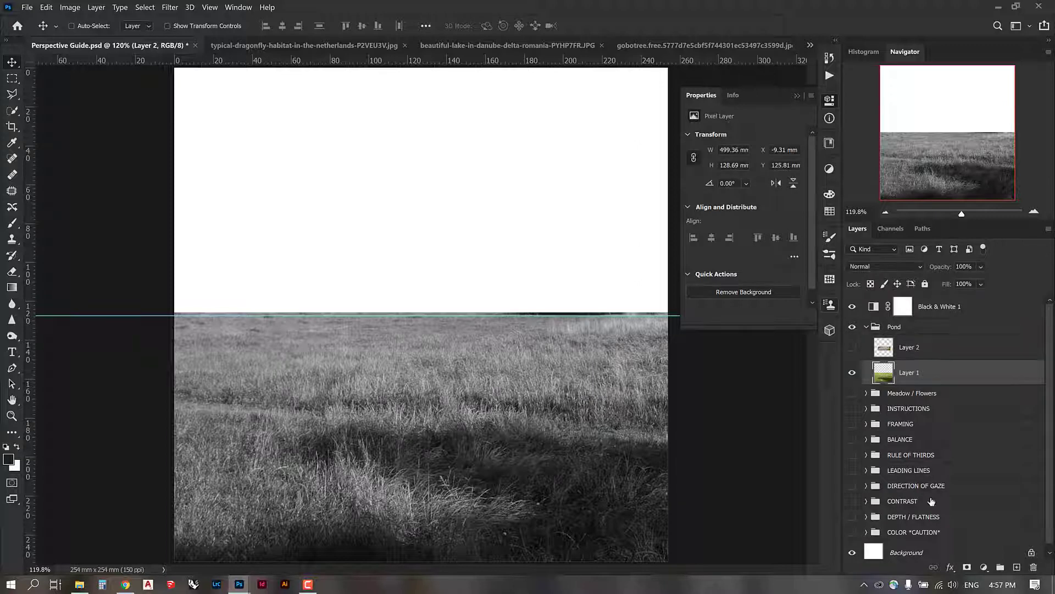
{"action": "left_click", "coordinate": [967, 566]}
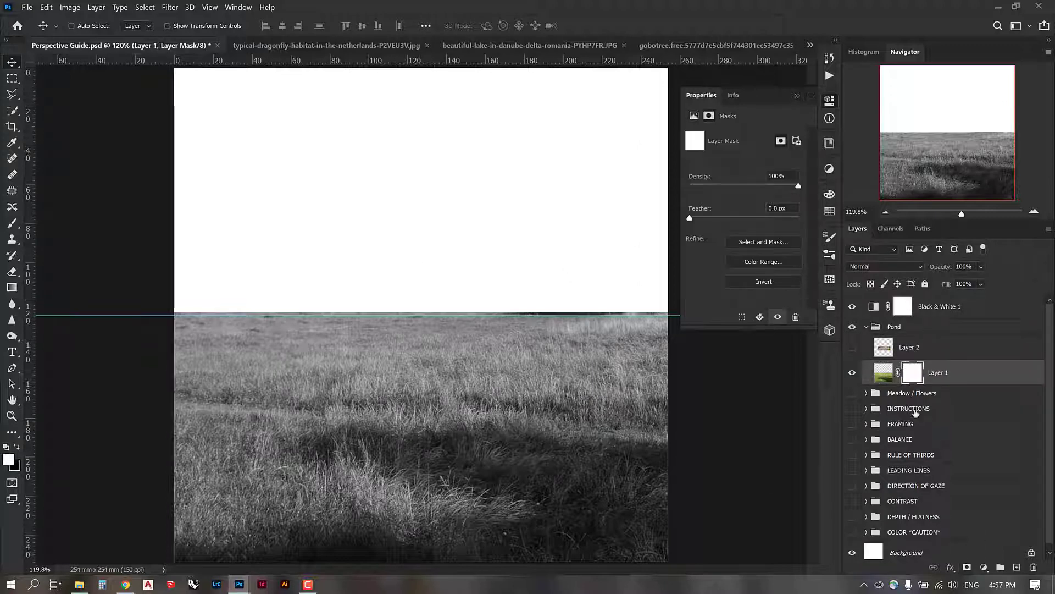
- Expand the Meadow / Flowers group and load the Long Grasses layer mask as a selection
{"action": "left_click", "coordinate": [866, 393]}
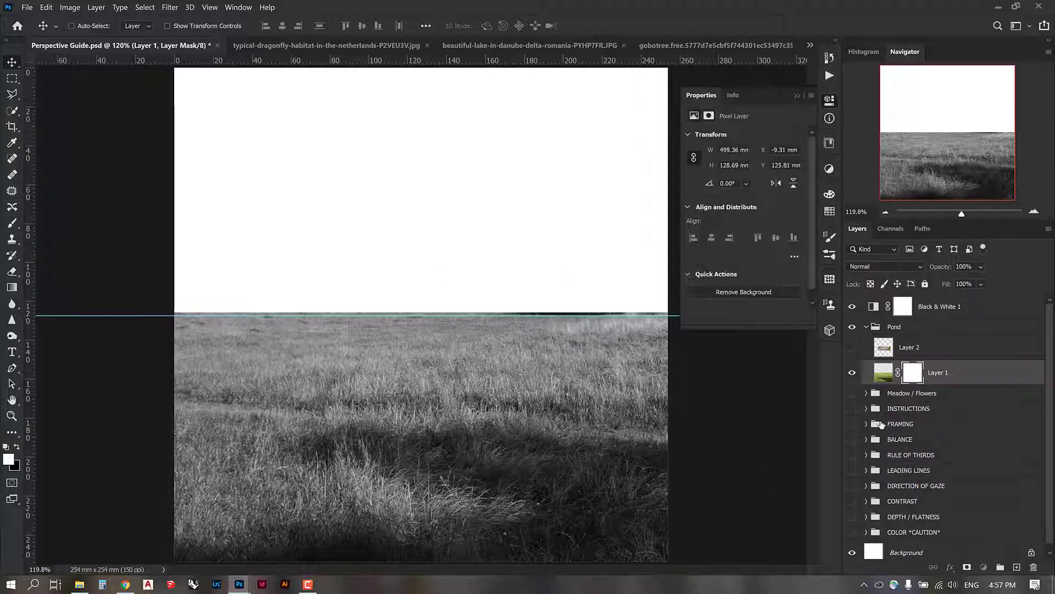
{"action": "right_click", "coordinate": [926, 373]}
{"action": "left_click", "coordinate": [937, 397]}
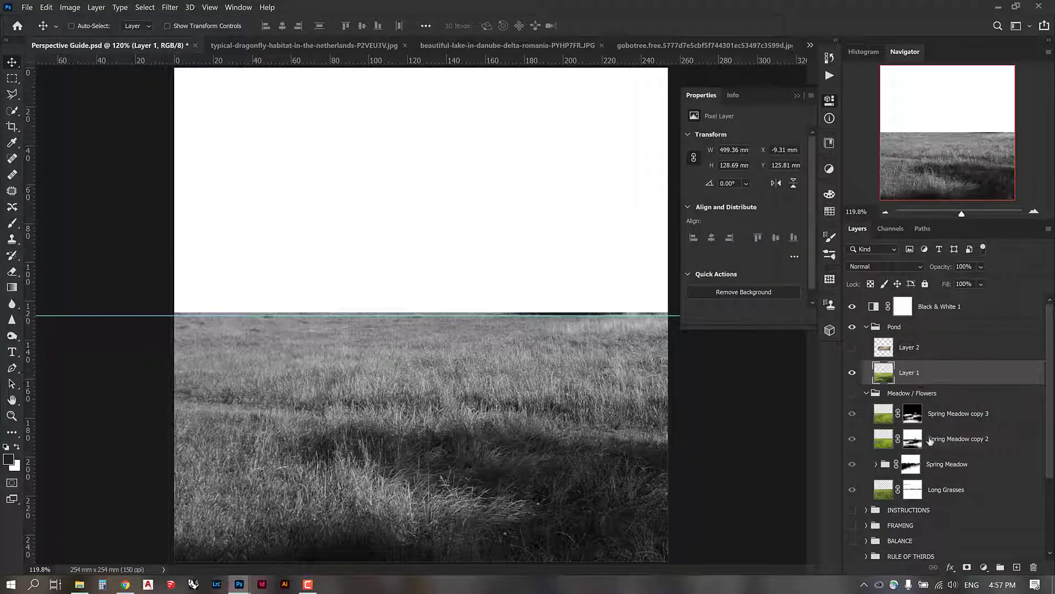
{"action": "left_click", "coordinate": [914, 490], "text": "ctrl"}
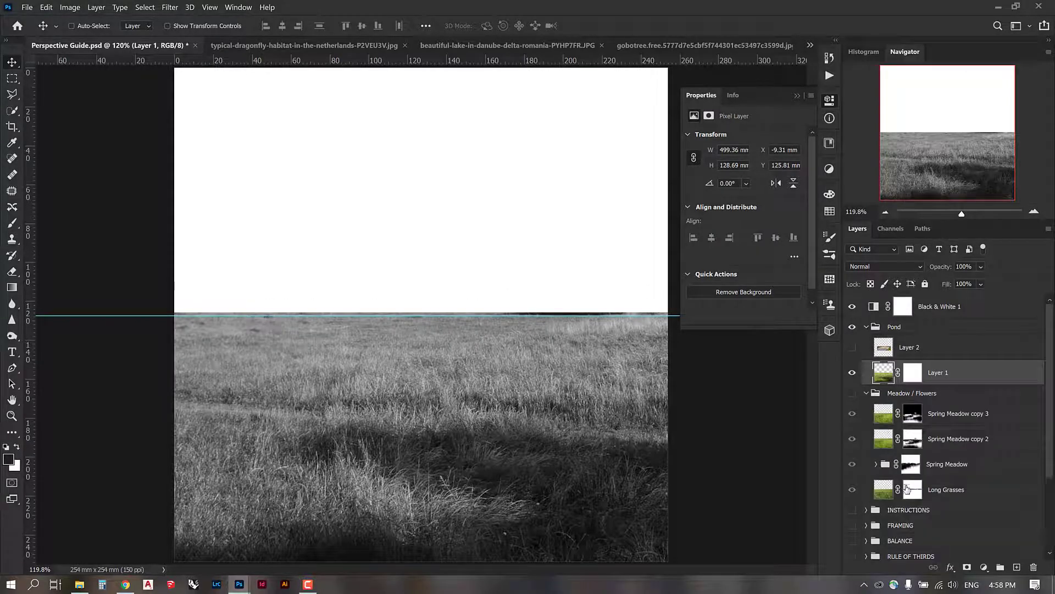
{"action": "left_click", "coordinate": [913, 490], "text": "ctrl"}
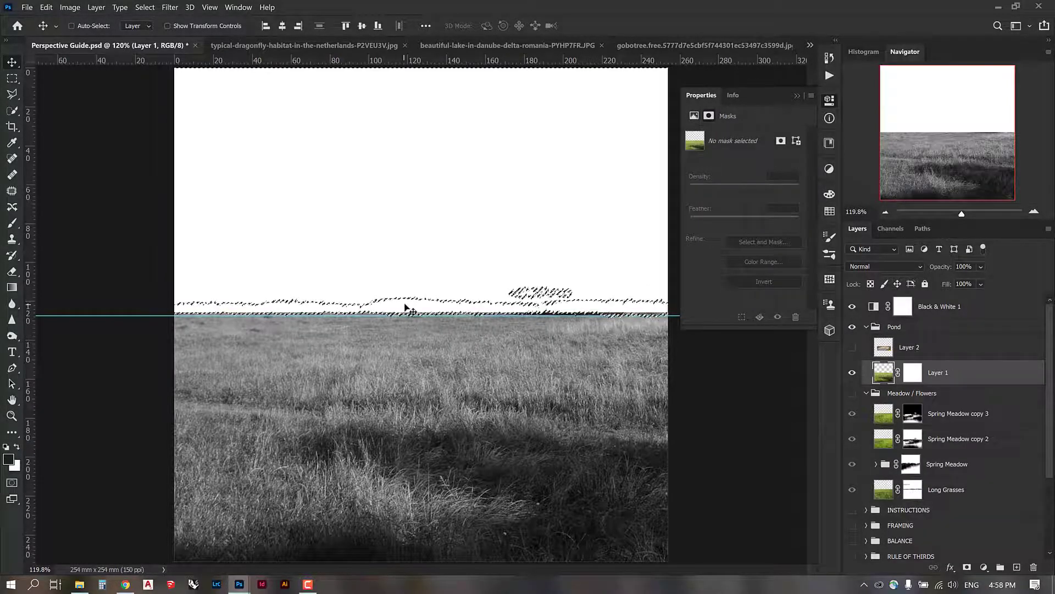
- Shift the Long Grasses layer with its loaded selection slightly down so the grass edge meets the horizon guide
{"action": "left_click_drag", "start_coordinate": [405, 306], "coordinate": [407, 308]}
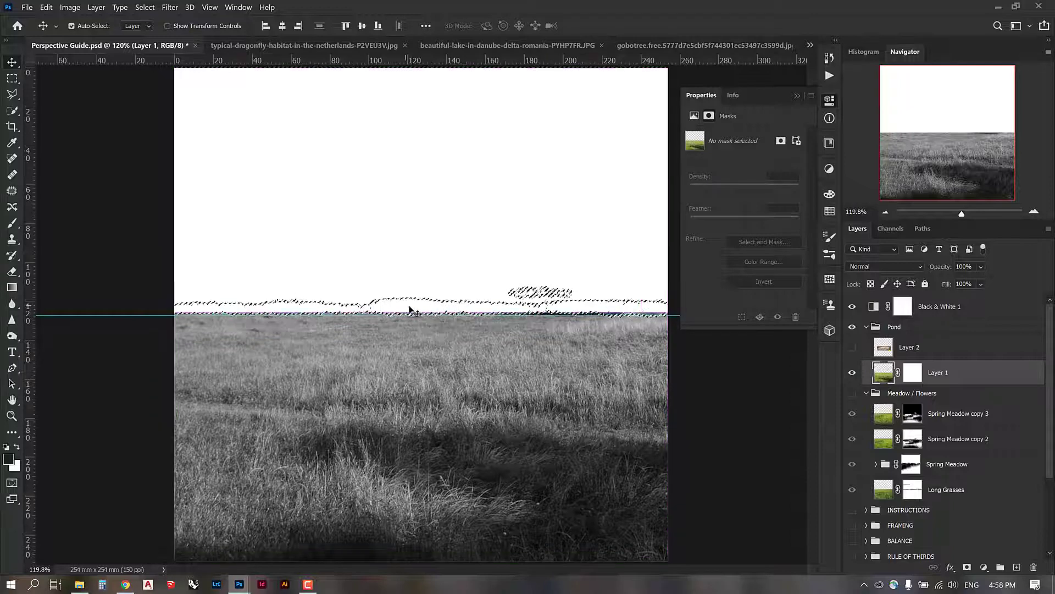
{"action": "left_click", "coordinate": [940, 489]}
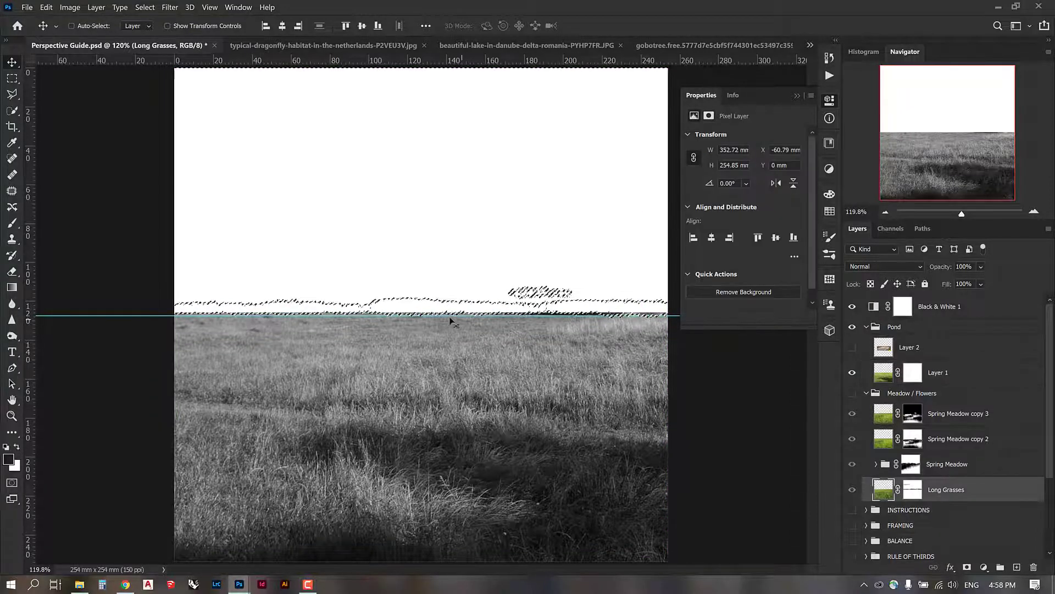
{"action": "left_click_drag", "start_coordinate": [426, 306], "coordinate": [425, 310]}
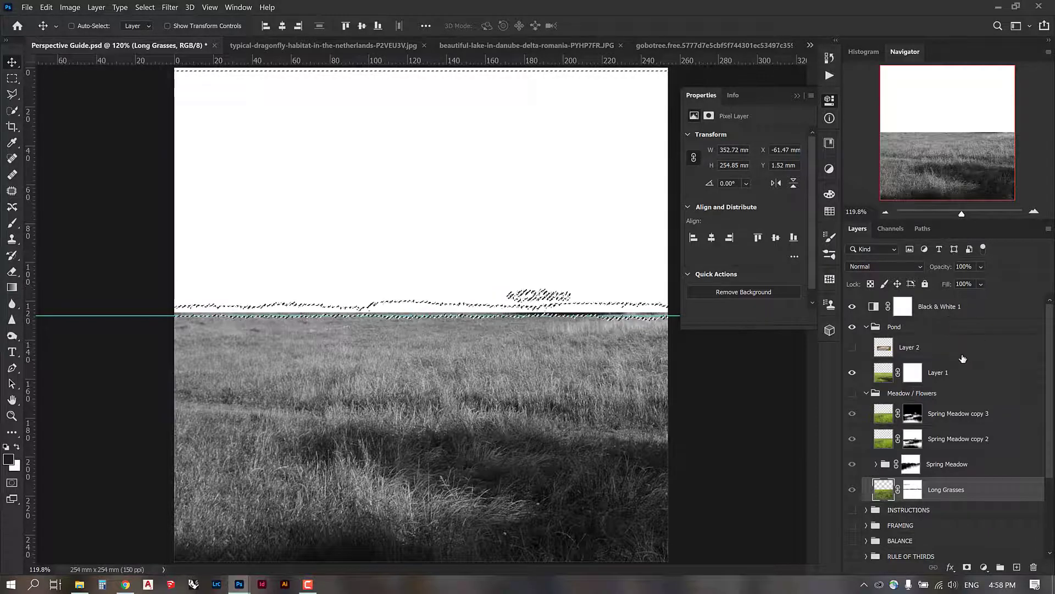
- Apply the grass-edge selection to Layer 1's mask at the horizon, deselect and collapse the Meadow / Flowers group
{"action": "left_click", "coordinate": [913, 373]}
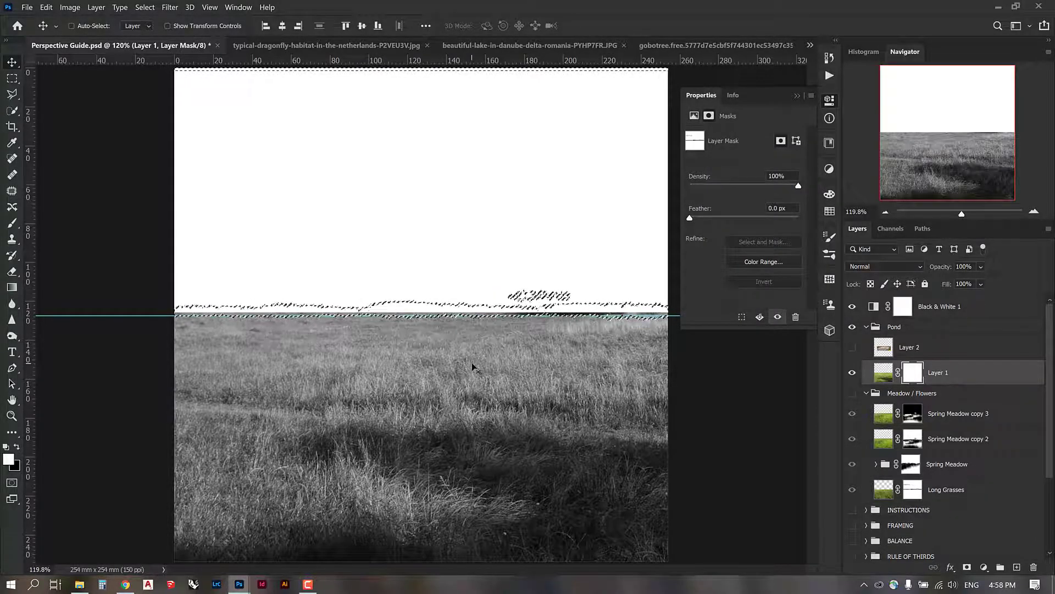
{"action": "key", "text": "ctrl+d"}
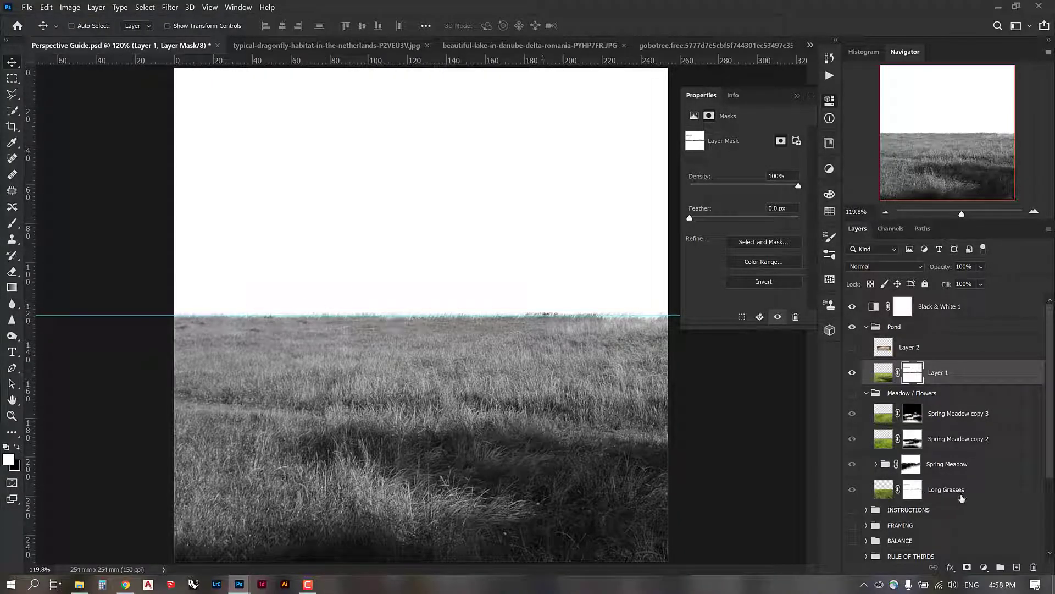
{"action": "left_click", "coordinate": [867, 394]}
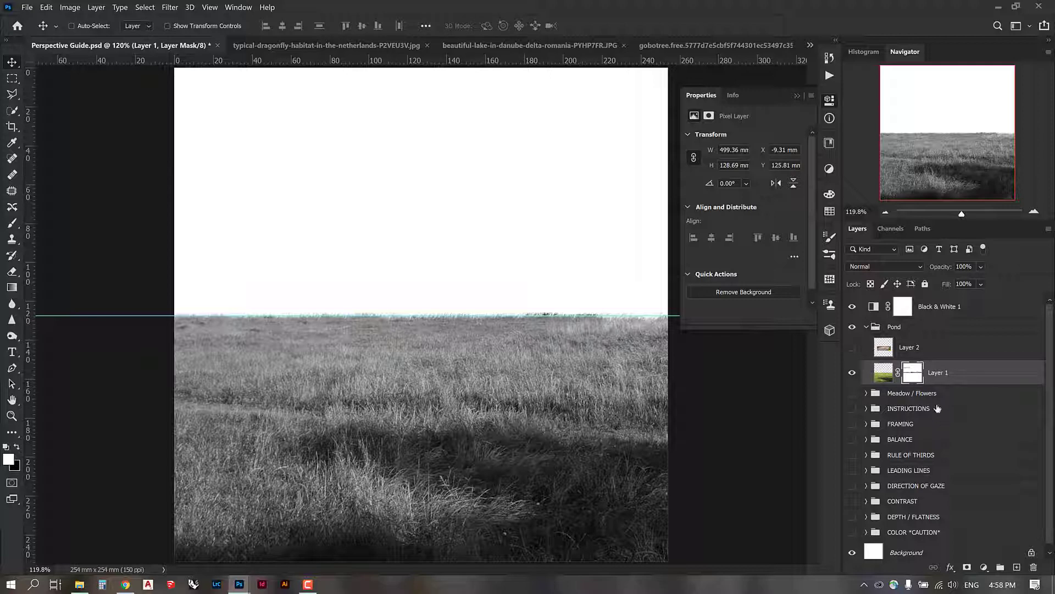
- Show Layer 2, outline the pond with the Polygonal Lasso and mask the layer to that outline
{"action": "left_click", "coordinate": [853, 347]}
{"action": "left_click", "coordinate": [934, 350]}
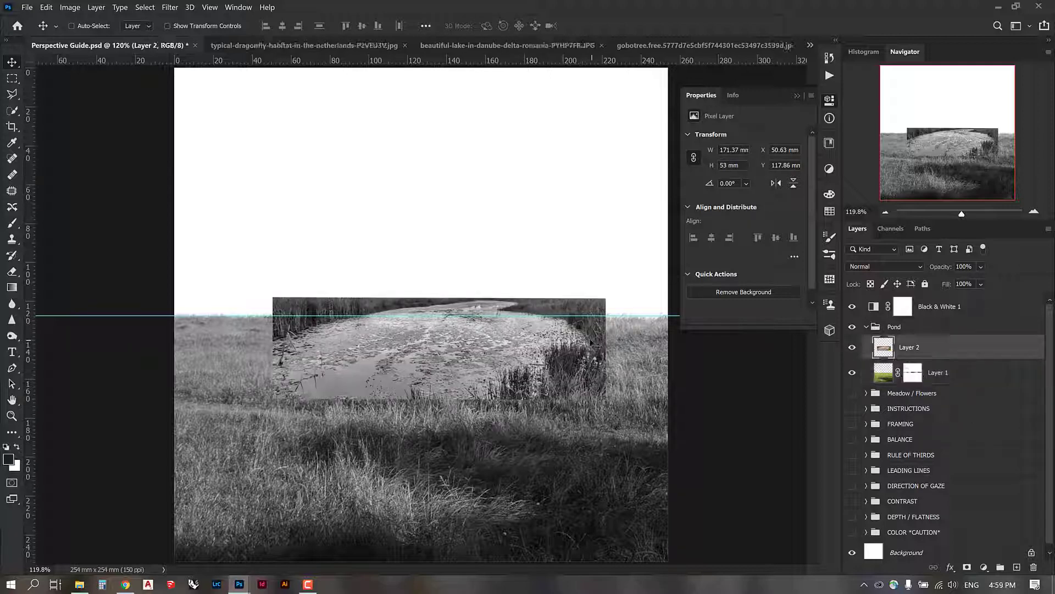
{"action": "left_click", "coordinate": [10, 95]}
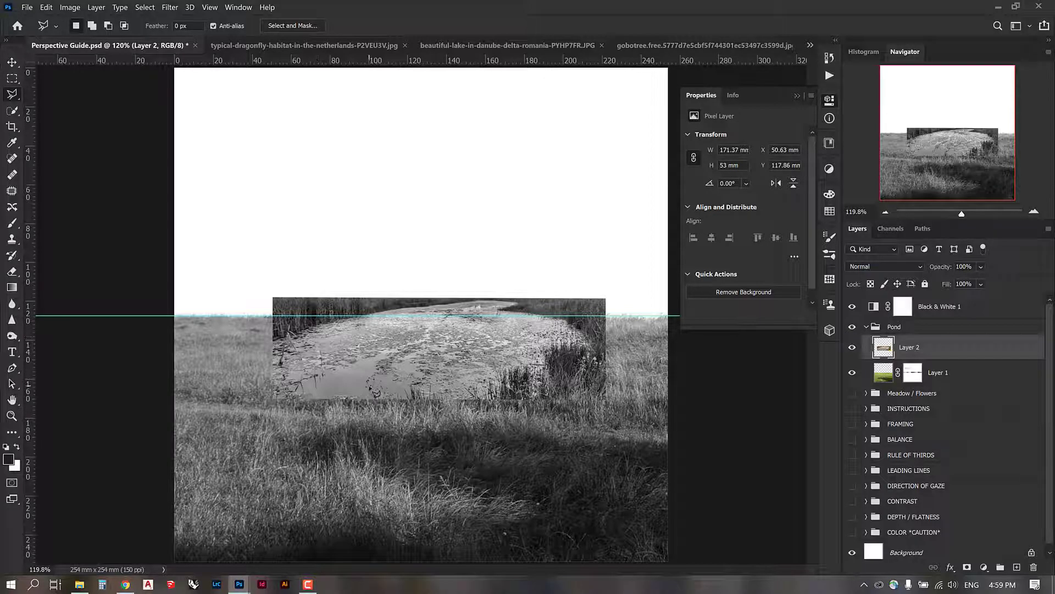
{"action": "left_click", "coordinate": [365, 388]}
{"action": "left_click", "coordinate": [312, 375]}
{"action": "left_click", "coordinate": [299, 335]}
{"action": "left_click", "coordinate": [330, 324]}
{"action": "left_click", "coordinate": [372, 318]}
{"action": "left_click", "coordinate": [410, 316]}
{"action": "left_click", "coordinate": [451, 320]}
{"action": "left_click", "coordinate": [575, 326]}
{"action": "left_click", "coordinate": [596, 341]}
{"action": "left_click", "coordinate": [604, 353]}
{"action": "left_click", "coordinate": [573, 386]}
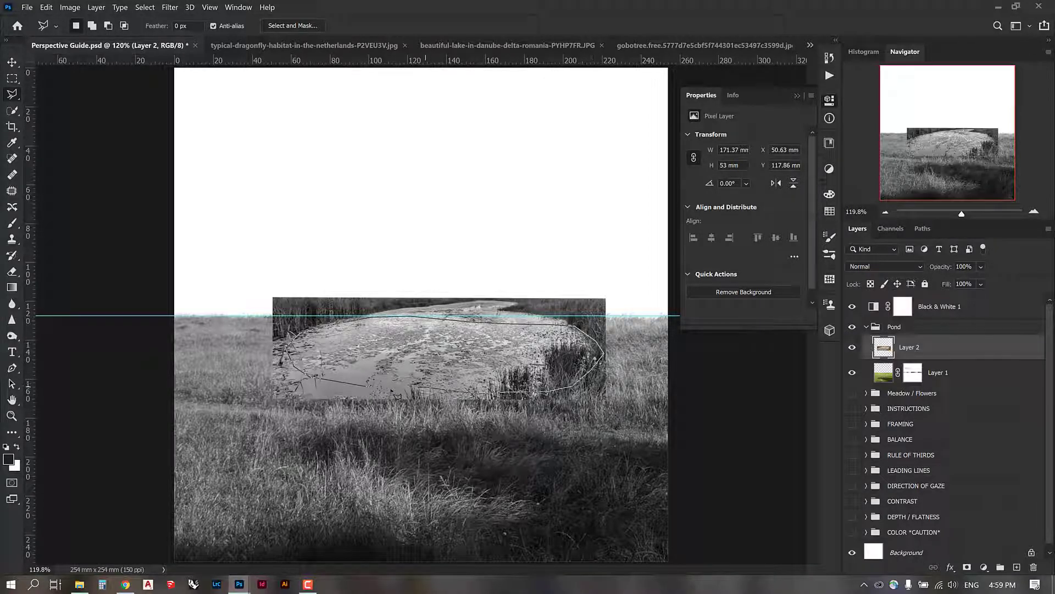
{"action": "left_click", "coordinate": [366, 386]}
{"action": "left_click", "coordinate": [368, 388]}
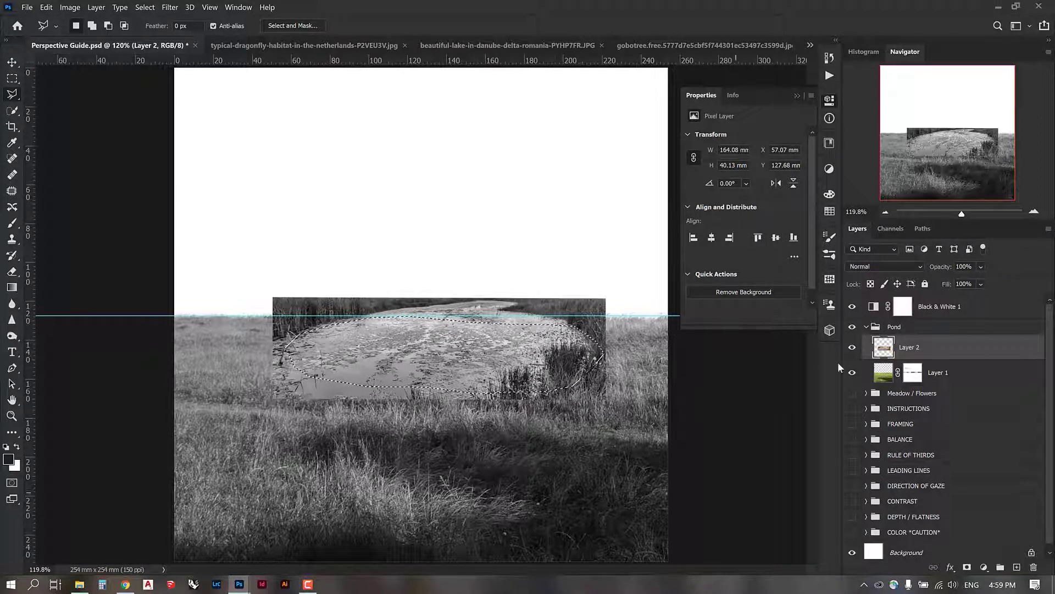
{"action": "left_click", "coordinate": [968, 566]}
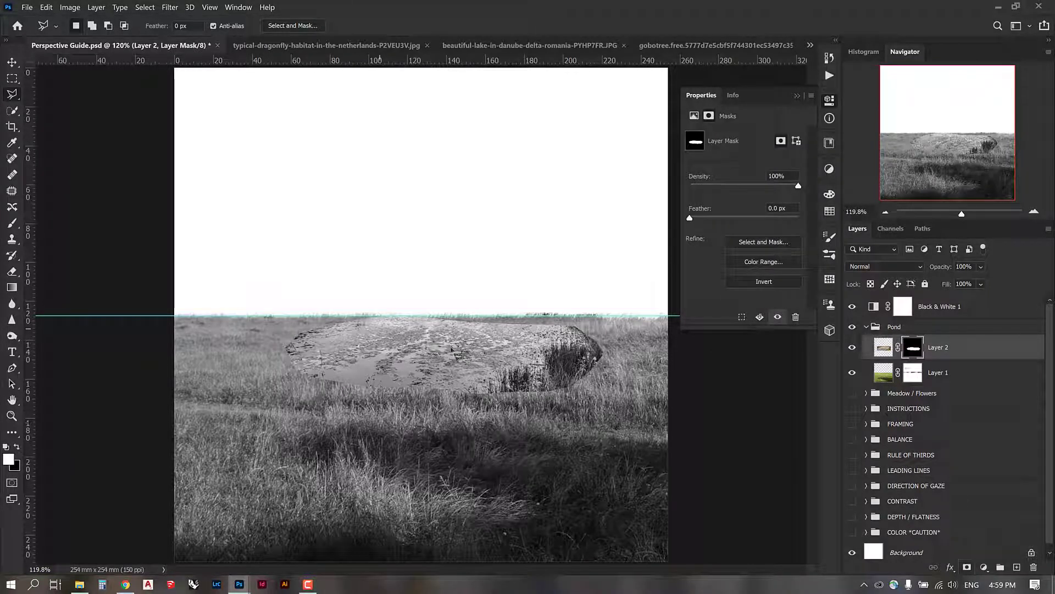
- Move the masked pond slightly below the horizon and flatten it to about 87% of its height
{"action": "left_click", "coordinate": [12, 62]}
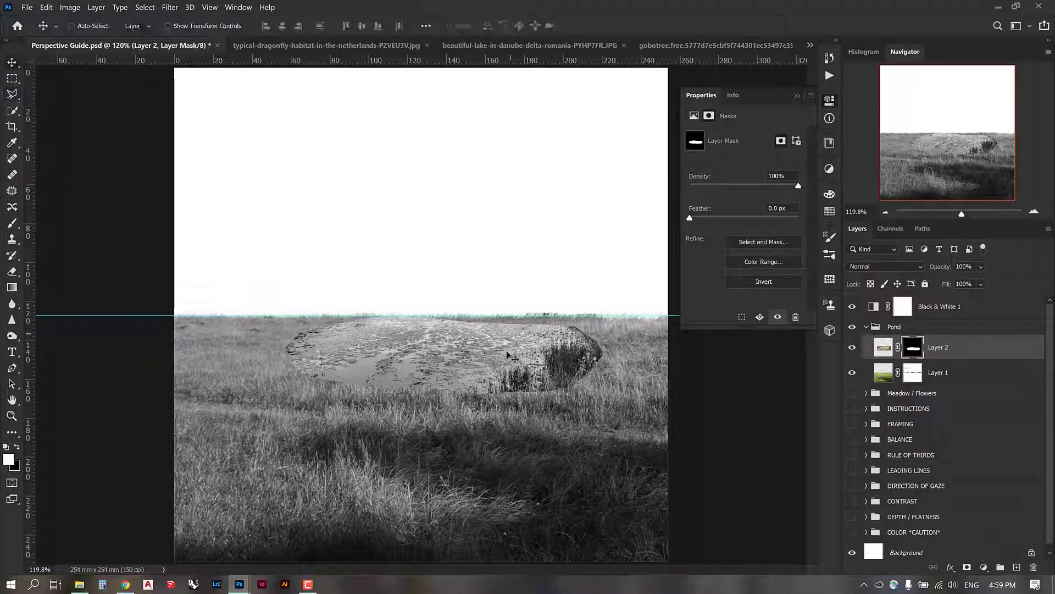
{"action": "left_click_drag", "start_coordinate": [491, 365], "coordinate": [492, 344]}
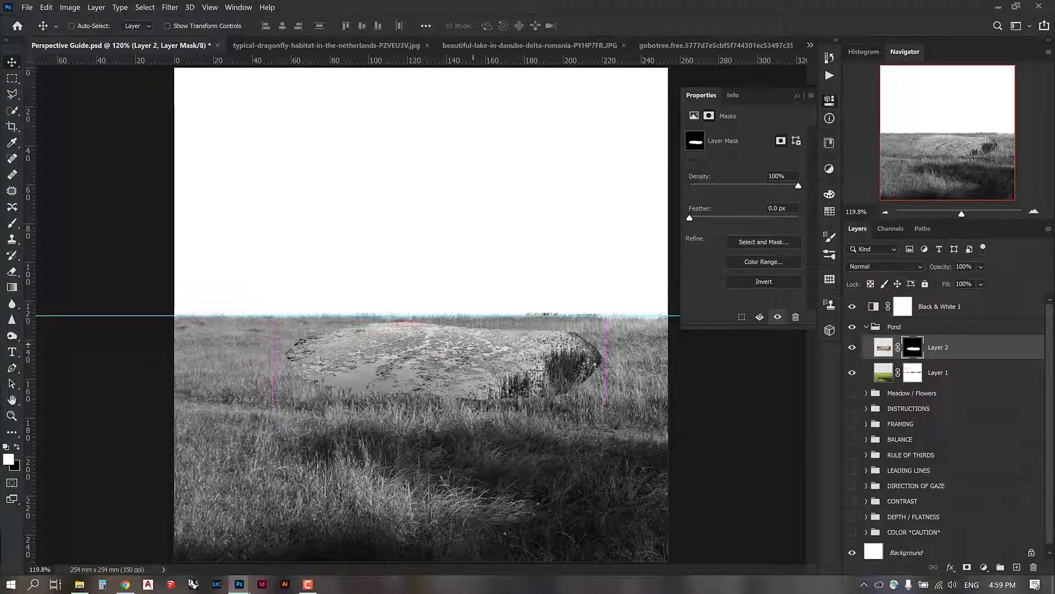
{"action": "key", "text": "ctrl"}
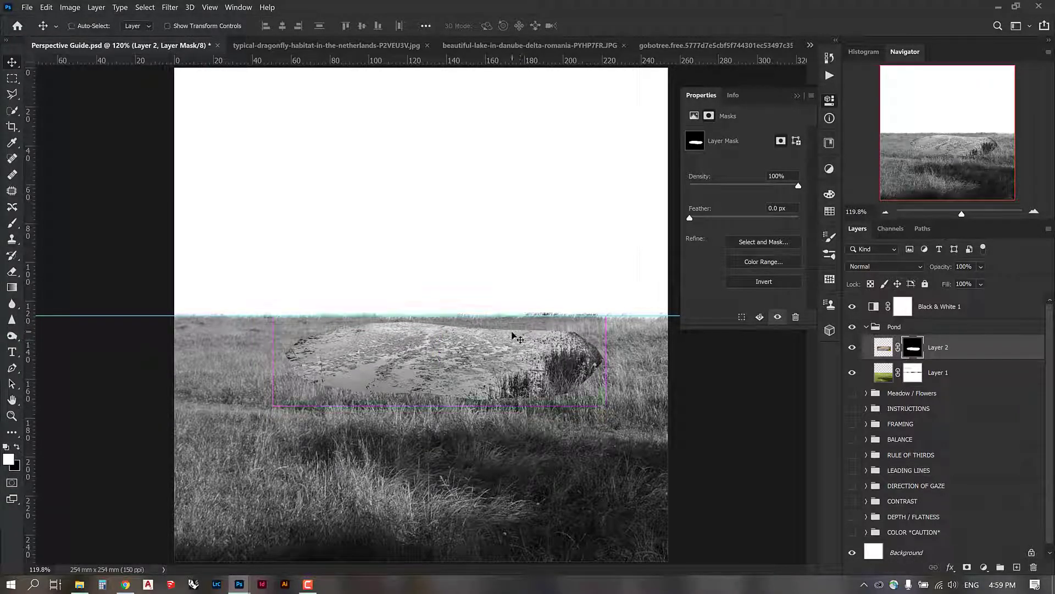
{"action": "key", "text": "ctrl+t"}
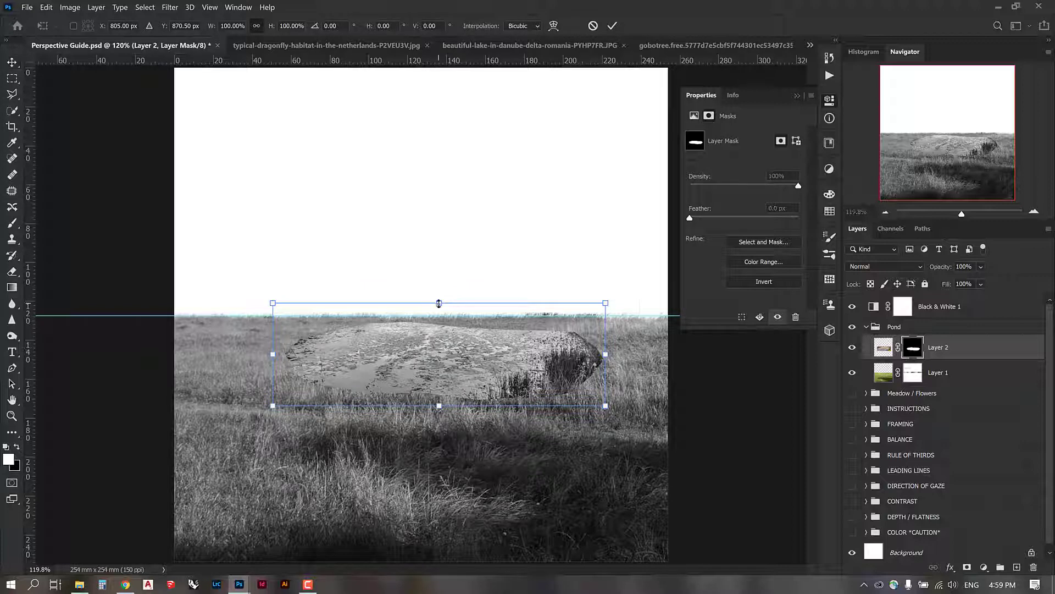
{"action": "left_click_drag", "start_coordinate": [439, 304], "coordinate": [439, 312]}
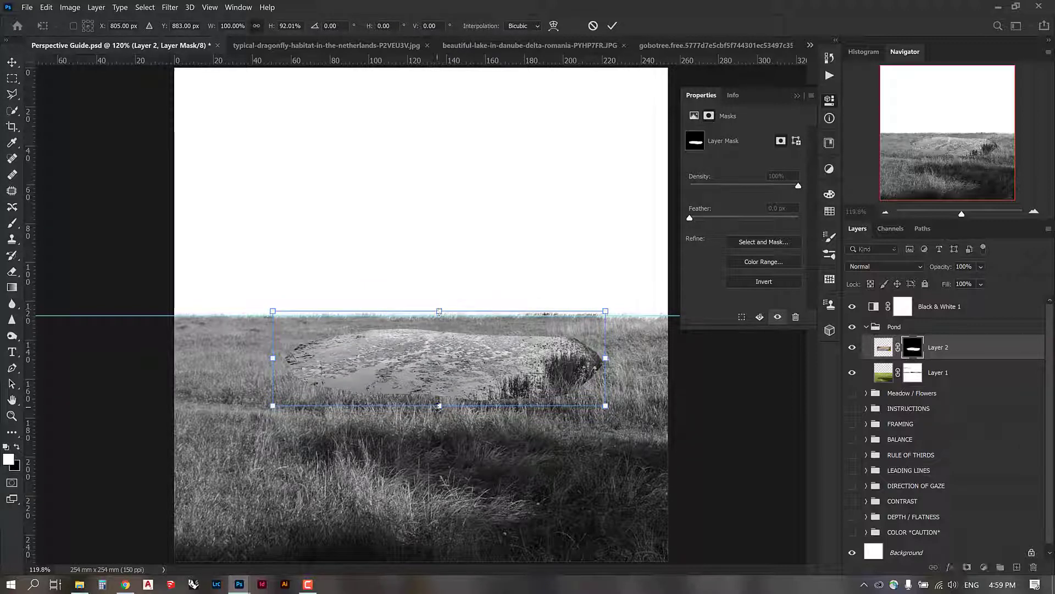
{"action": "left_click_drag", "start_coordinate": [439, 406], "coordinate": [439, 401]}
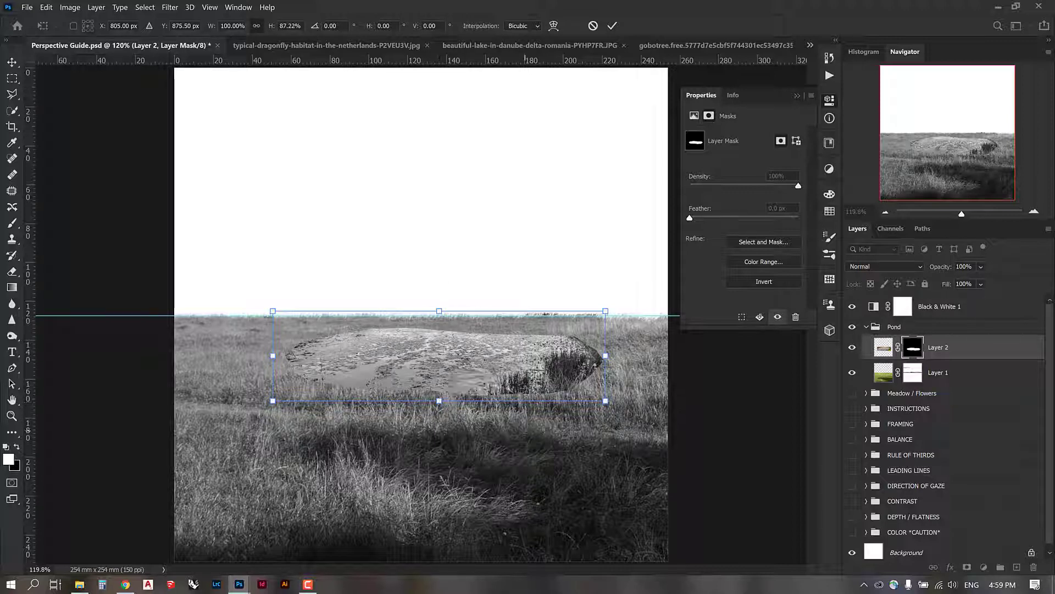
{"action": "key", "text": "Return"}
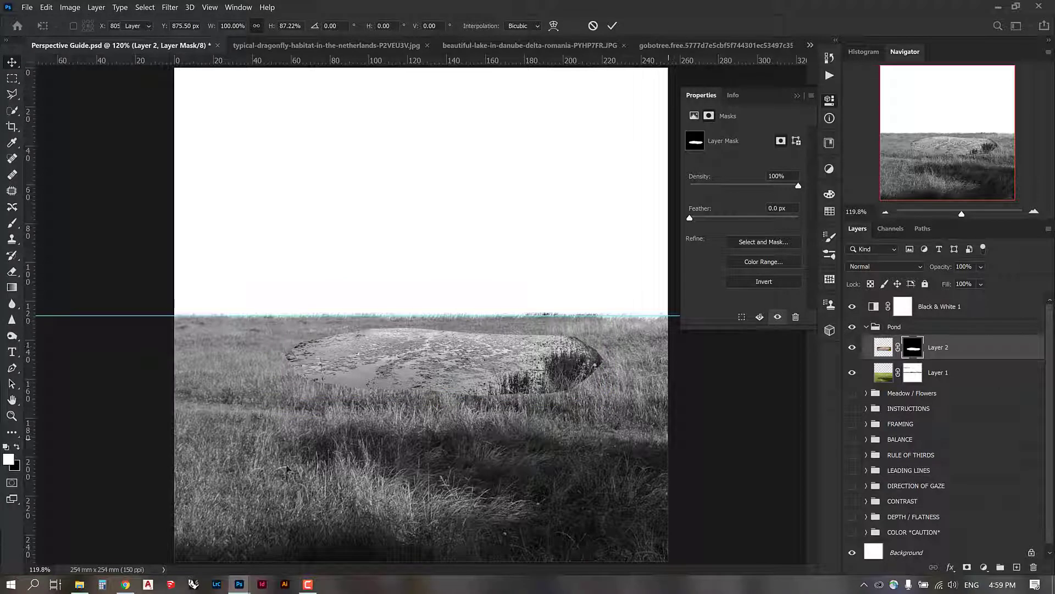
{"action": "left_click_drag", "start_coordinate": [551, 365], "coordinate": [557, 361]}
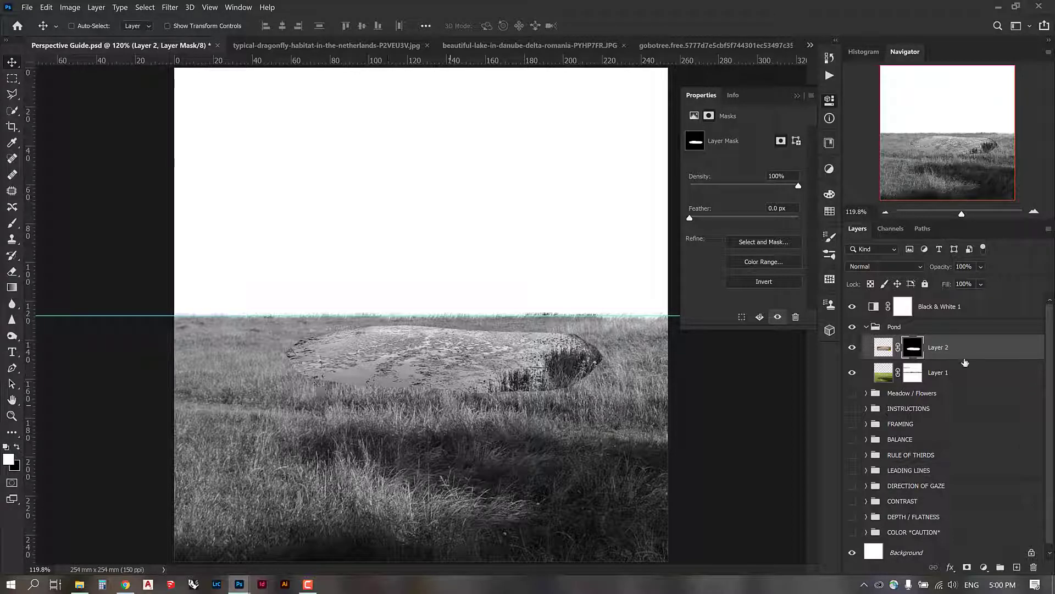
- Set the Eraser to the 504 grass-strip brush at 354 px and roughen the pond mask's lower edge
{"action": "key", "text": "e"}
{"action": "right_click", "coordinate": [417, 390]}
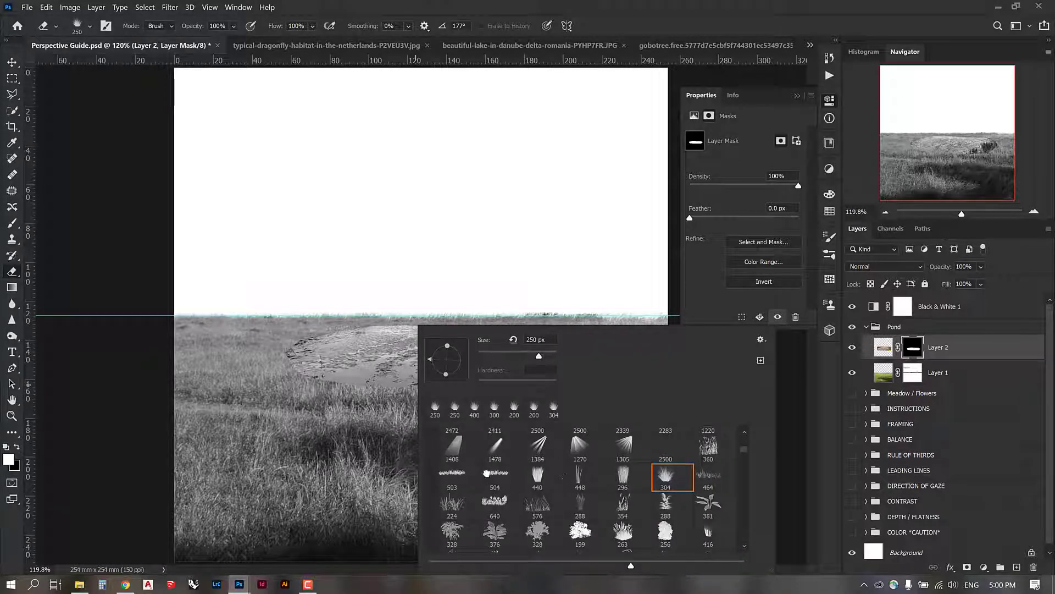
{"action": "left_click", "coordinate": [493, 473]}
{"action": "left_click", "coordinate": [544, 352]}
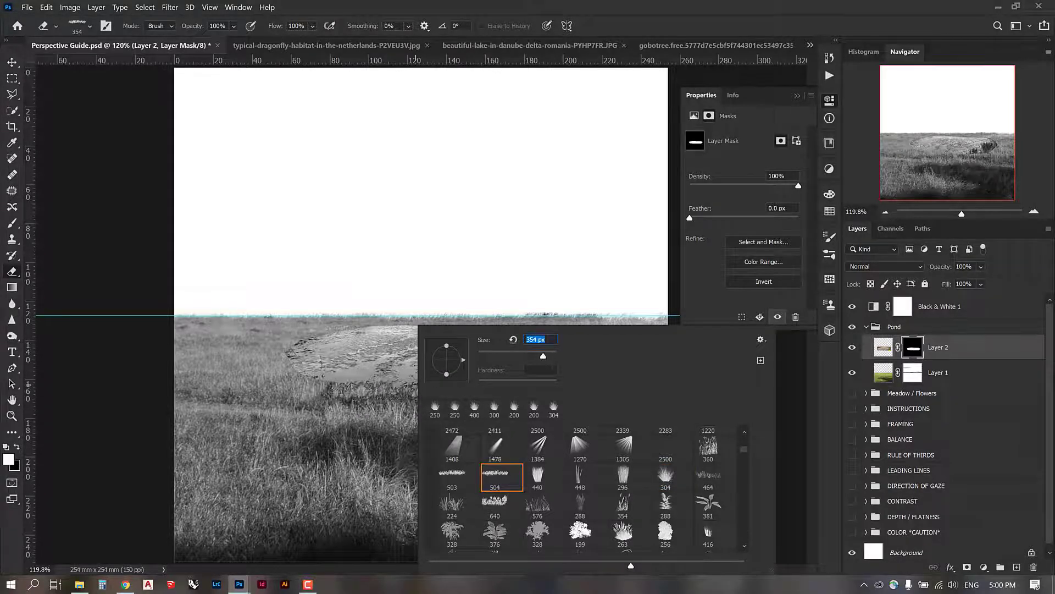
{"action": "key", "text": "Return"}
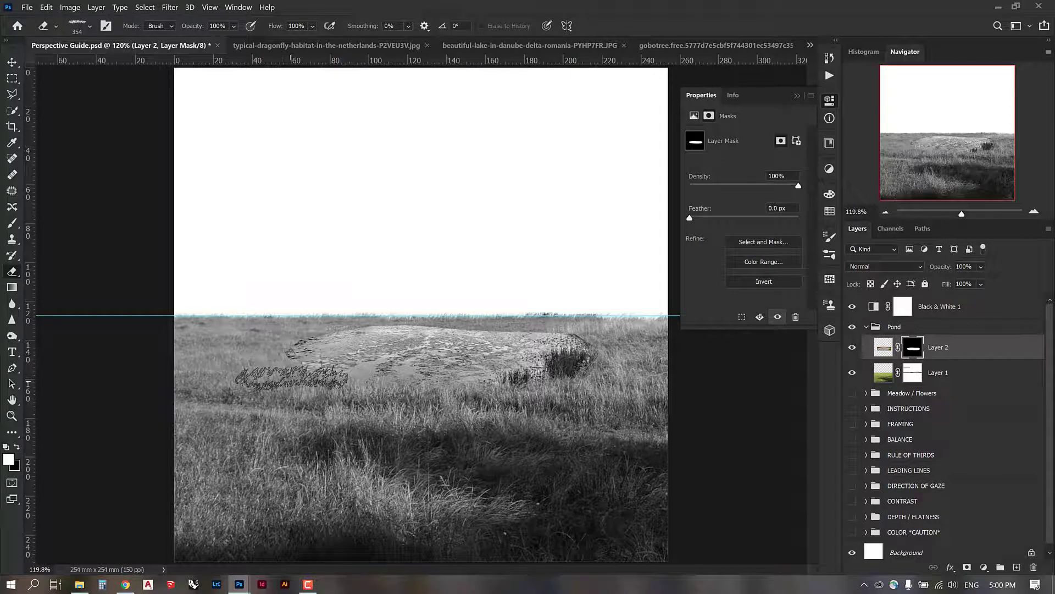
- Erase the pond mask's side edges with the grass brush reduced to 200 px, and enlarge the brush to 300 px
{"action": "key", "text": "["}
{"action": "key", "text": "["}
{"action": "key", "text": "["}
{"action": "key", "text": "["}
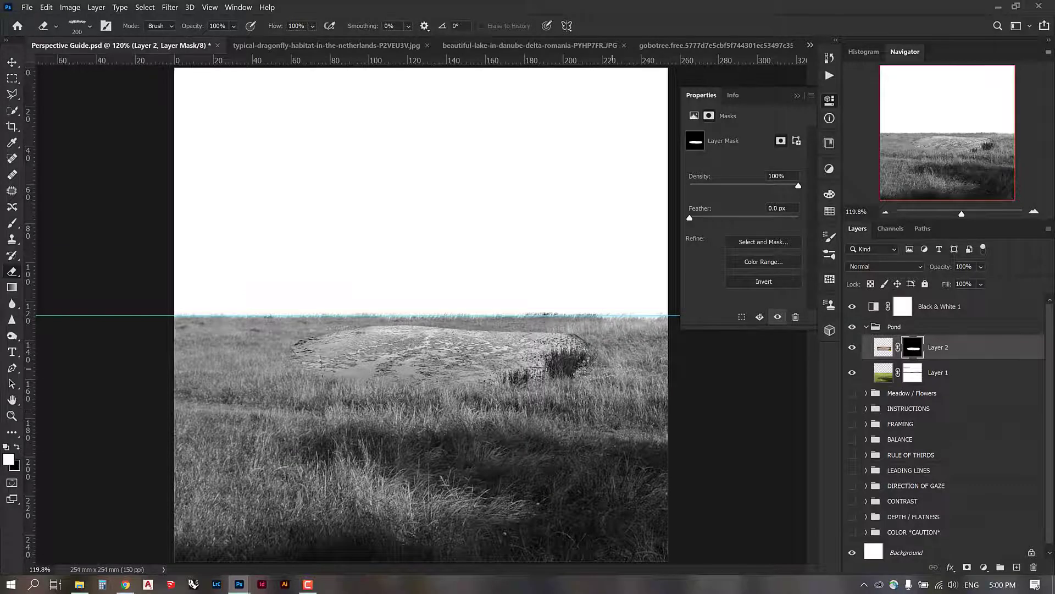
{"action": "key", "text": "]"}
{"action": "key", "text": "]"}
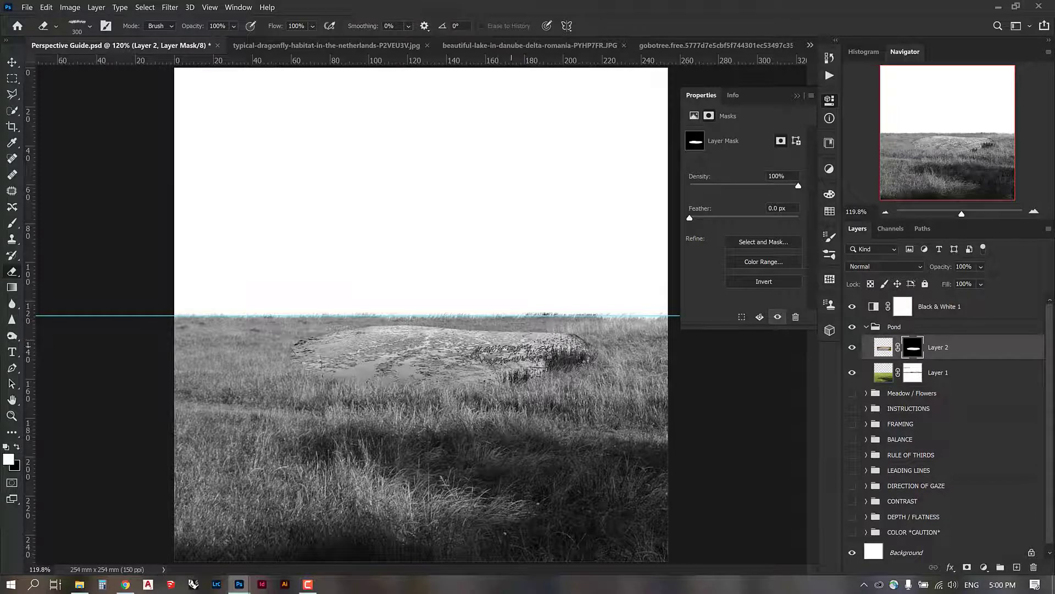
- Add a layer named Shadow directly above Layer 1 and set its blending mode to Multiply
{"action": "left_click", "coordinate": [934, 372]}
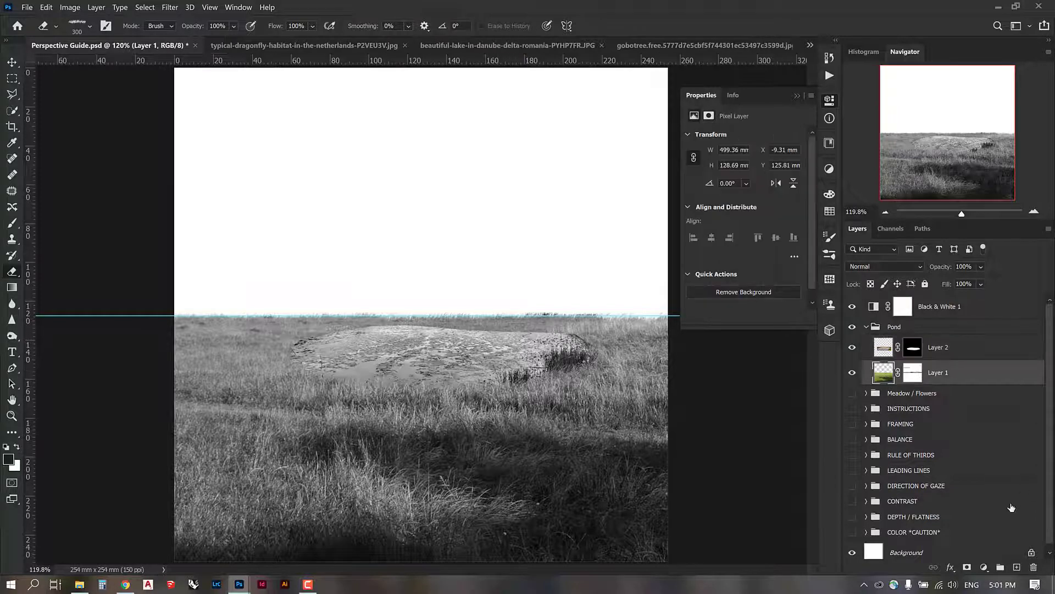
{"action": "left_click", "coordinate": [1018, 567]}
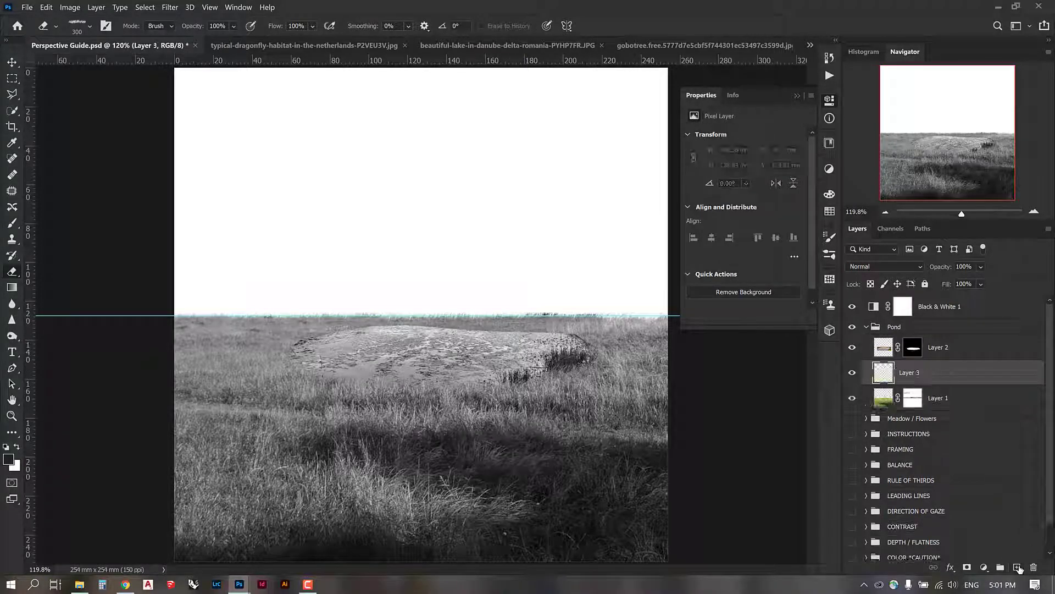
{"action": "double_click", "coordinate": [917, 372]}
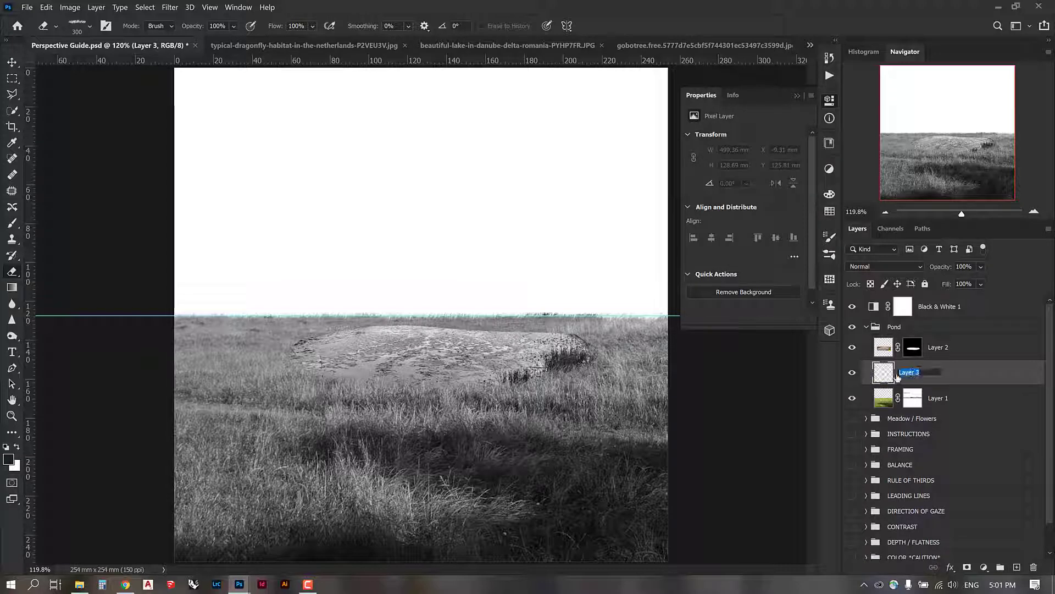
{"action": "type", "text": "Shadow"}
{"action": "key", "text": "Return"}
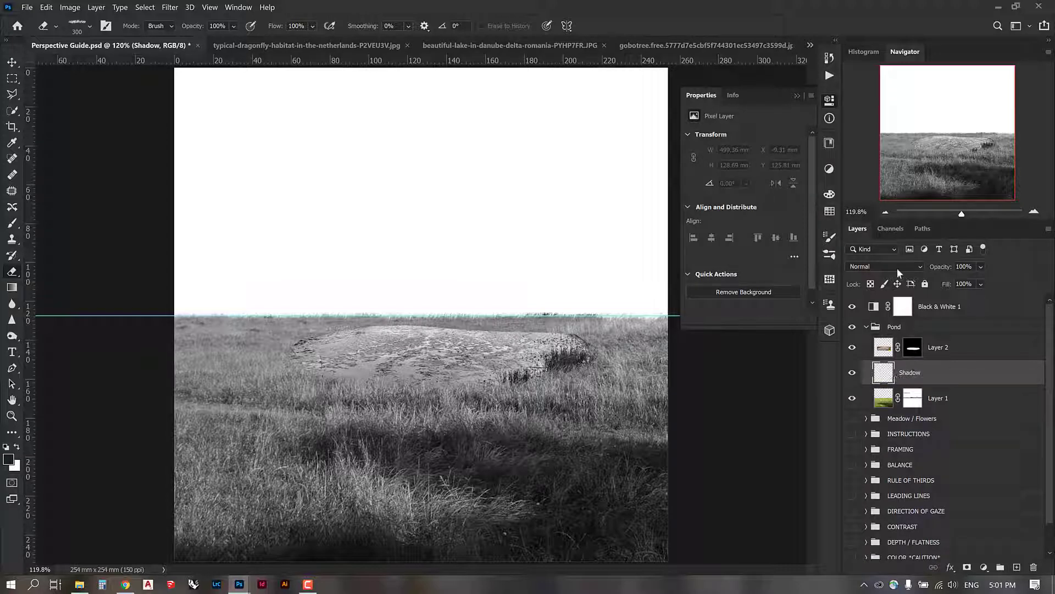
{"action": "left_click", "coordinate": [897, 268]}
{"action": "left_click", "coordinate": [880, 318]}
- Clear the selection in the dragonfly-habitat photo and examine the shading where its grass meets the water
{"action": "left_click", "coordinate": [440, 44]}
{"action": "left_click", "coordinate": [301, 47]}
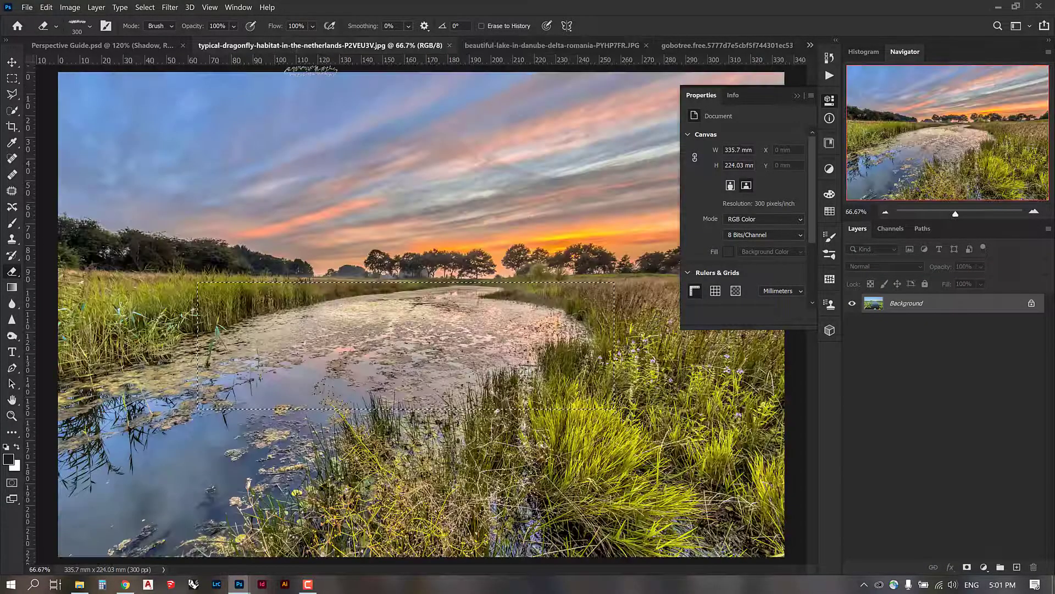
{"action": "key", "text": "ctrl+d"}
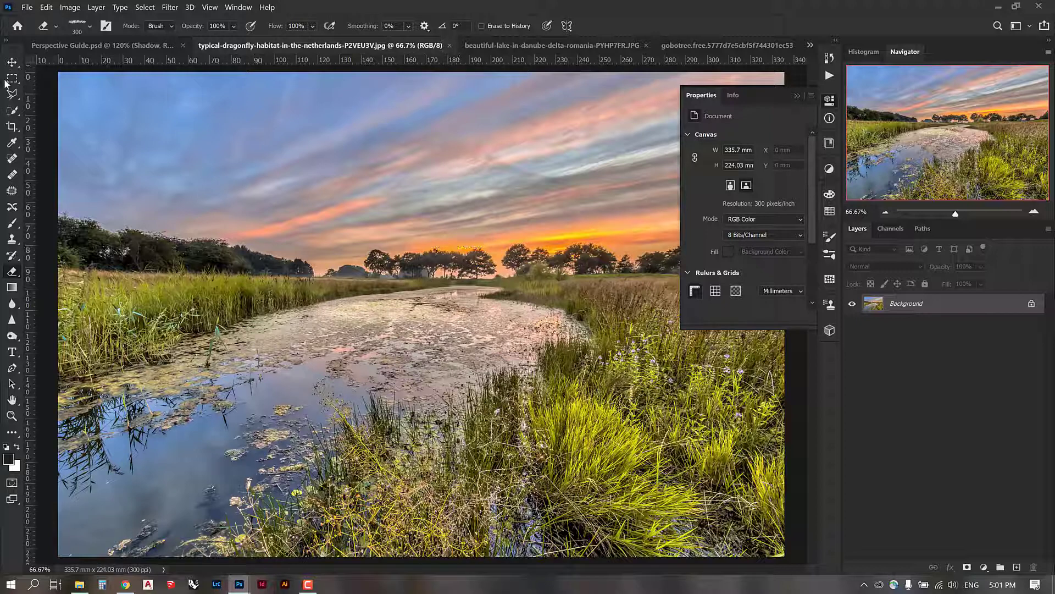
{"action": "key", "text": "v"}
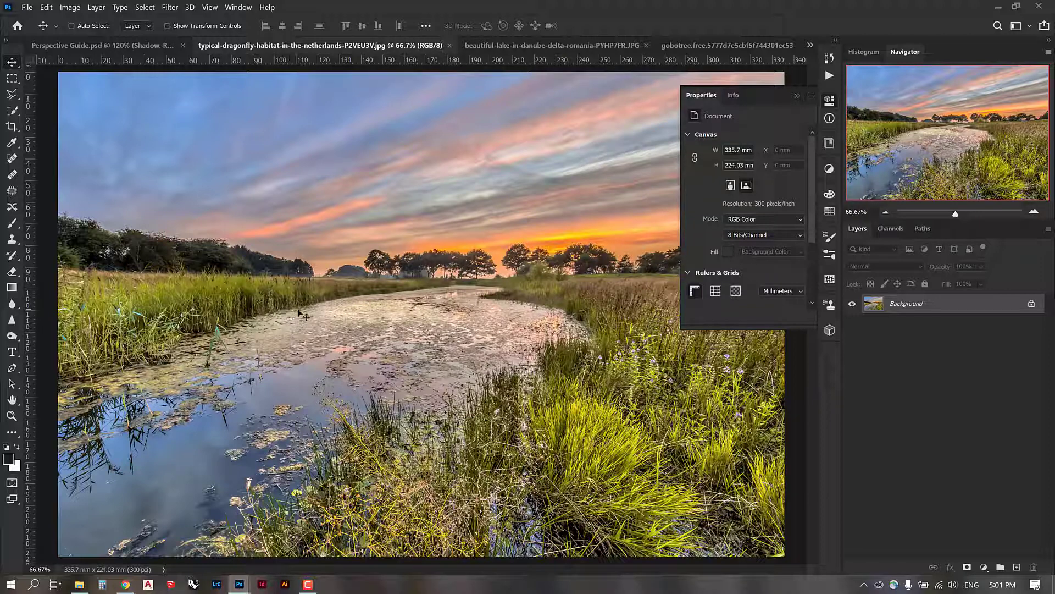
{"action": "left_click", "coordinate": [65, 46]}
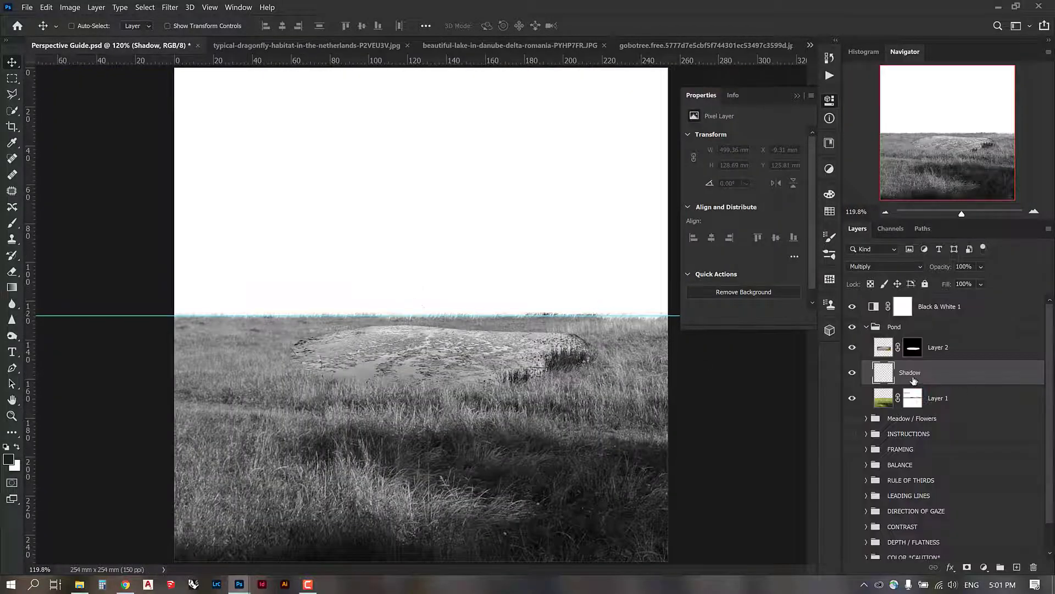
- Set the Brush to the 504 grass-strip tip at 124 px, with dark grey 212121 as the foreground colour
{"action": "key", "text": "b"}
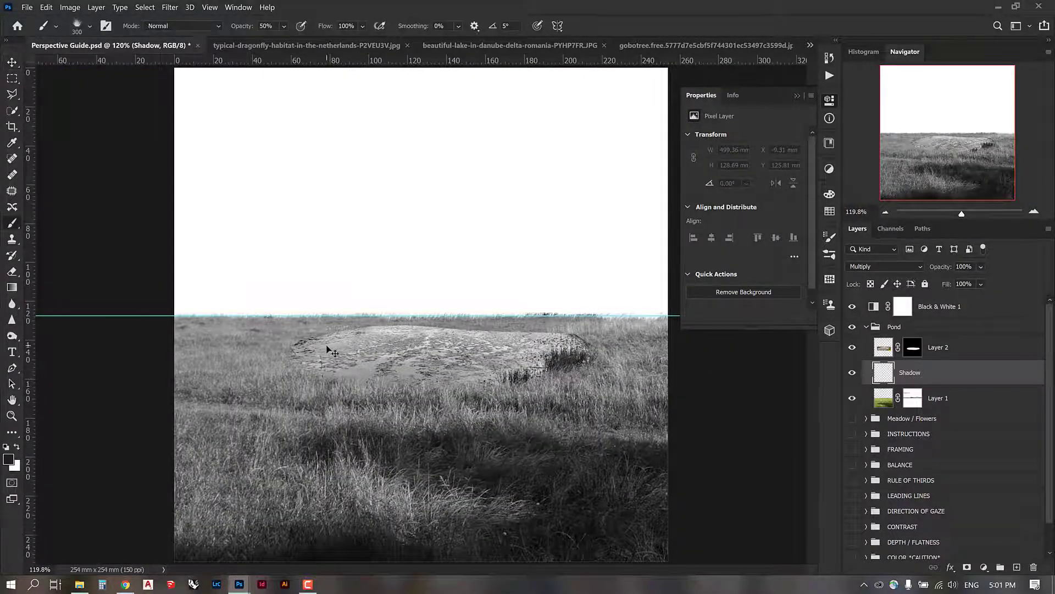
{"action": "right_click", "coordinate": [333, 352]}
{"action": "left_click", "coordinate": [406, 474]}
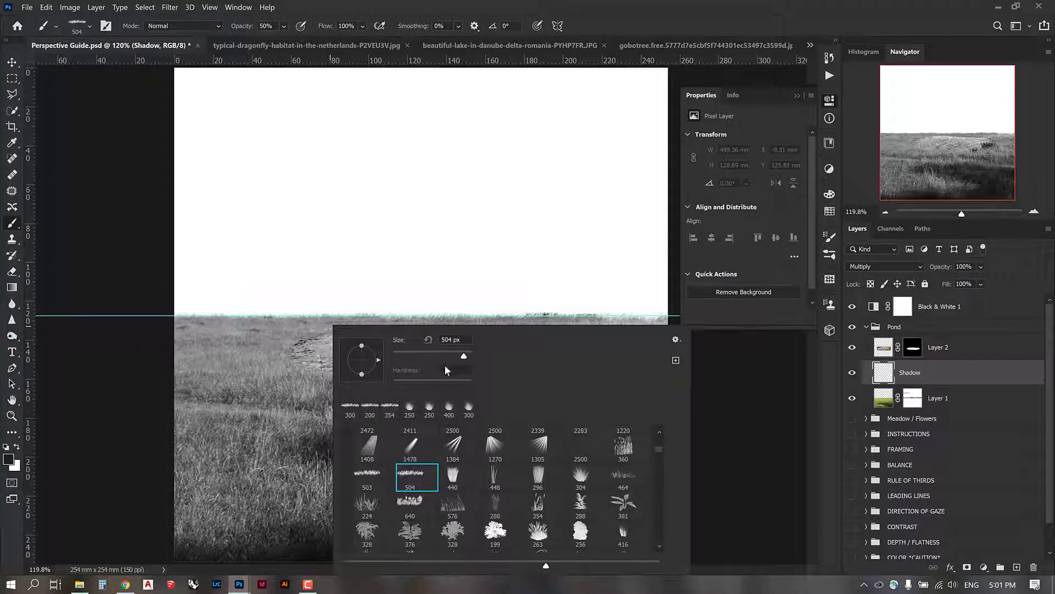
{"action": "left_click", "coordinate": [455, 352]}
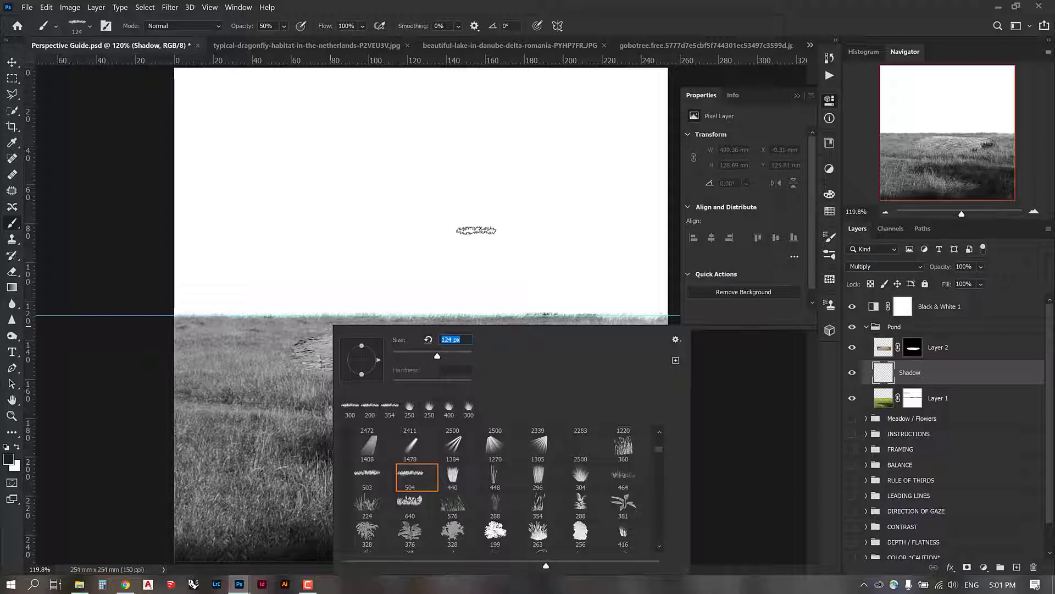
{"action": "left_click", "coordinate": [462, 5]}
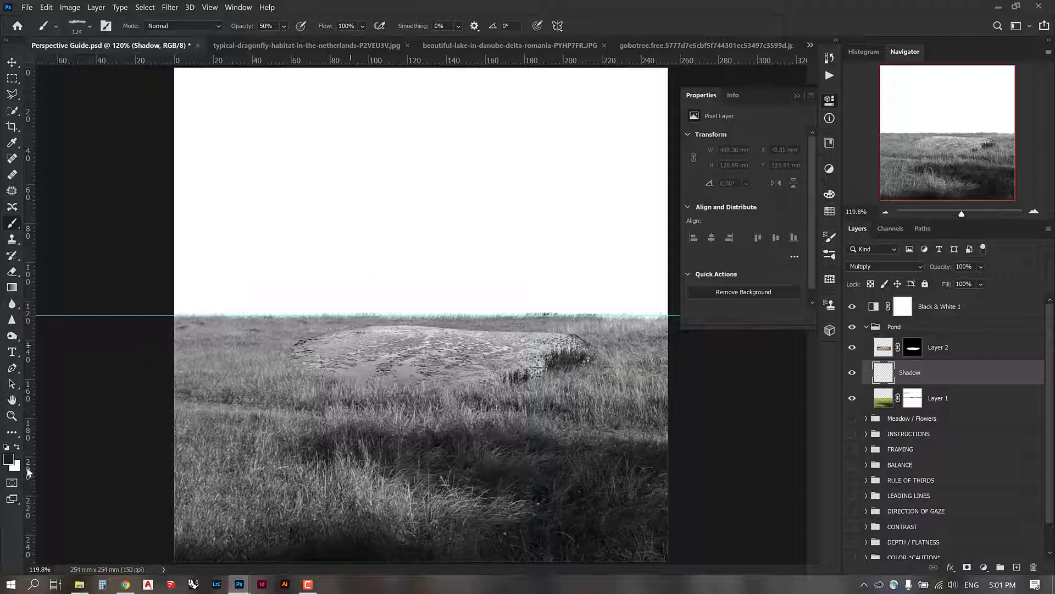
{"action": "left_click", "coordinate": [8, 459]}
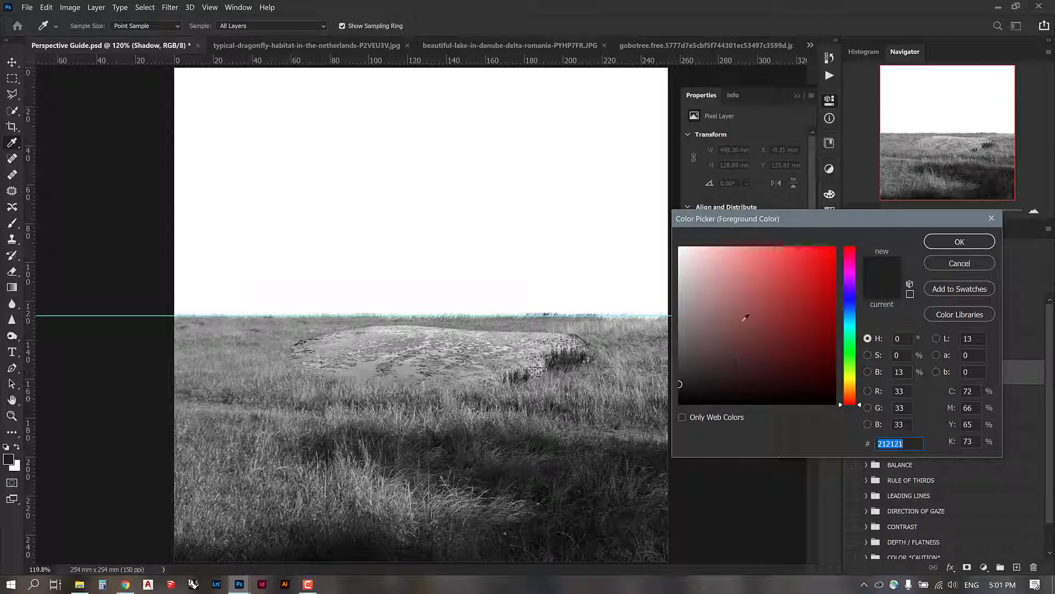
{"action": "left_click", "coordinate": [960, 242]}
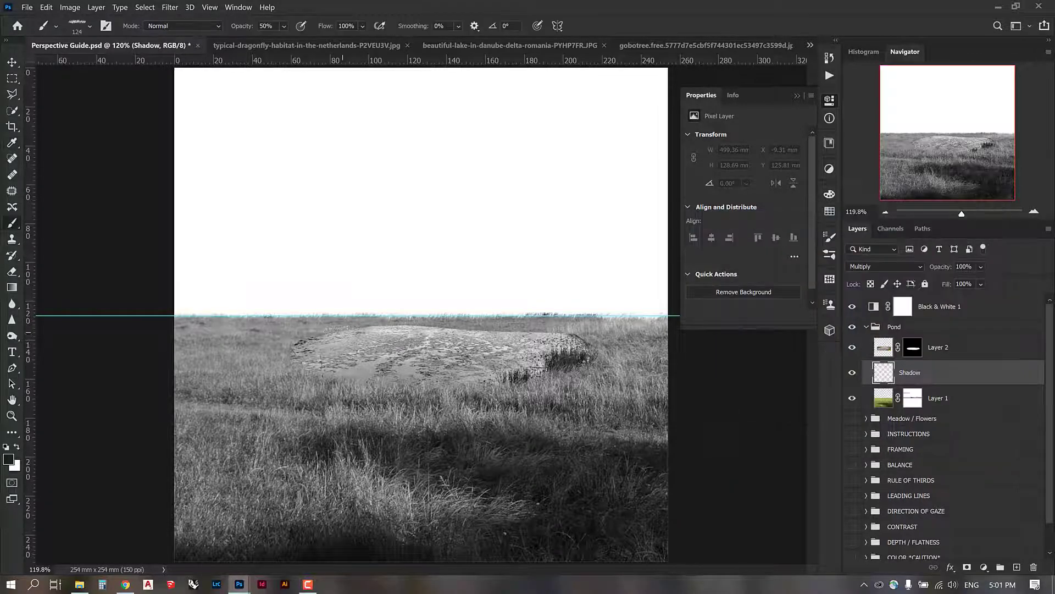
- Paint grass-shaped shadow along the pond's far edge on the Shadow layer, varying the brush between 124 and 150 px
{"action": "left_click", "coordinate": [397, 325]}
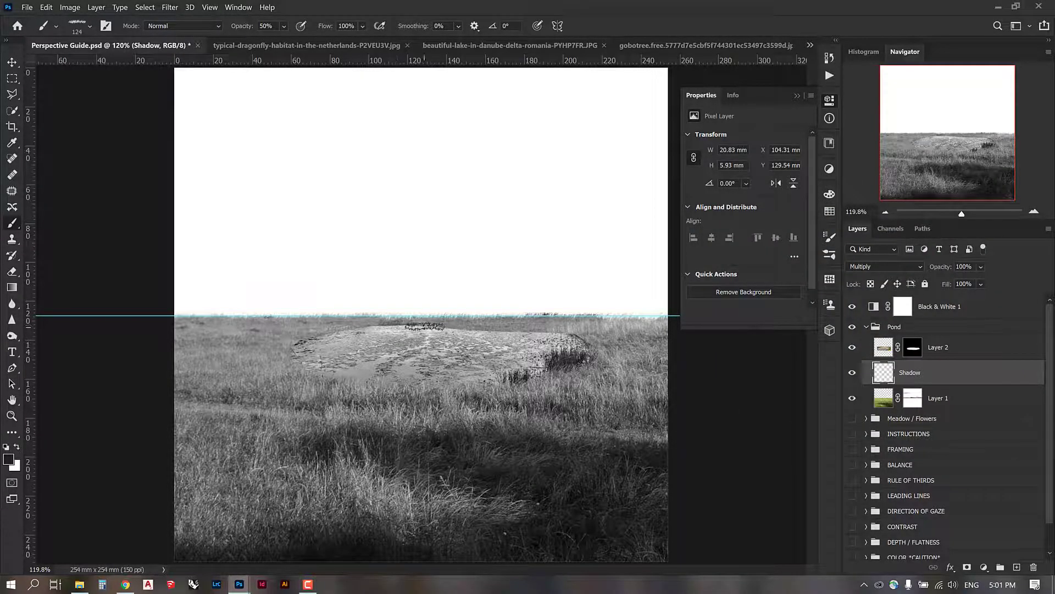
{"action": "left_click_drag", "start_coordinate": [432, 327], "coordinate": [532, 332]}
{"action": "key", "text": "bracketright"}
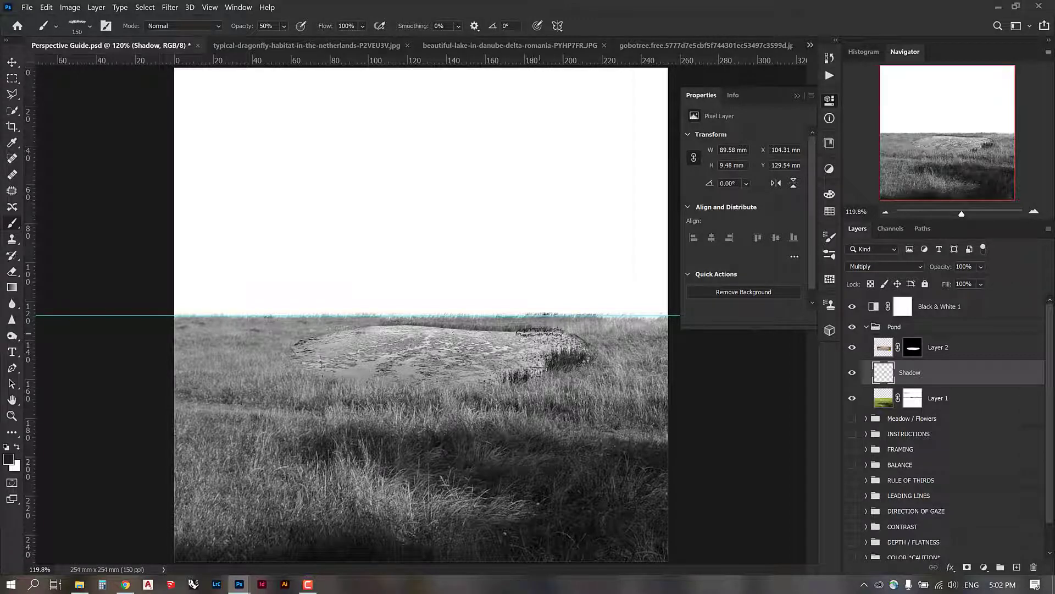
{"action": "left_click", "coordinate": [361, 332]}
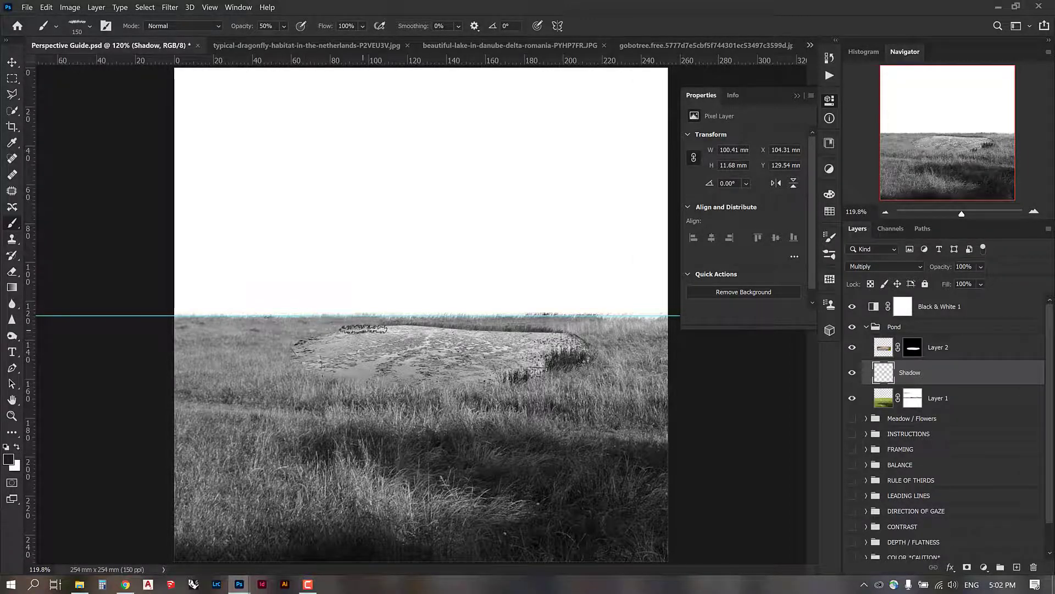
{"action": "key", "text": "bracketleft"}
{"action": "left_click", "coordinate": [366, 329]}
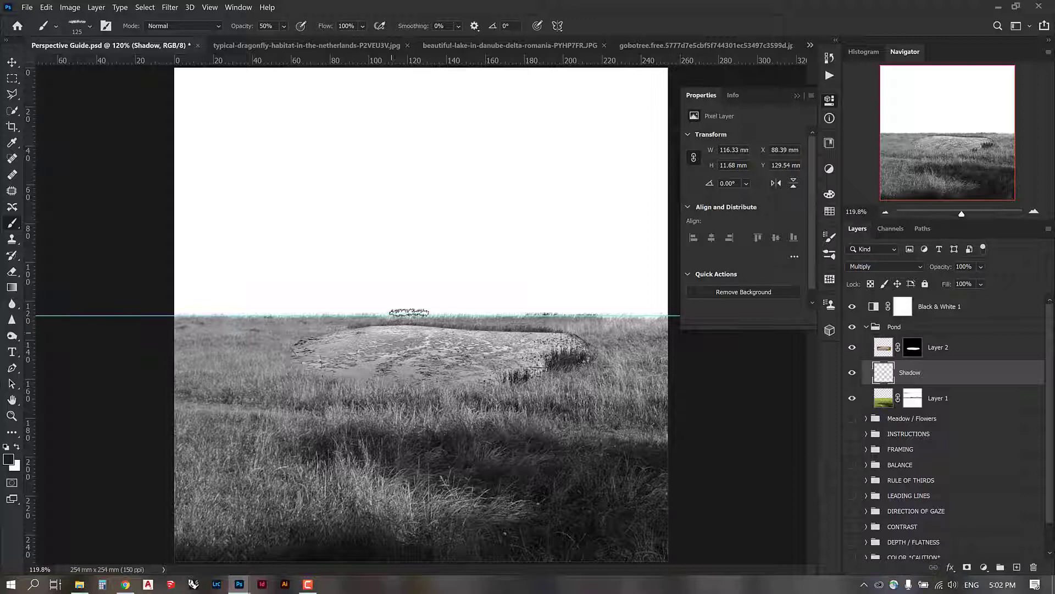
- Angle the brush to 9° and continue the shadow around the pond's upper-left bank, enlarging the brush to 175 px
{"action": "right_click", "coordinate": [388, 272]}
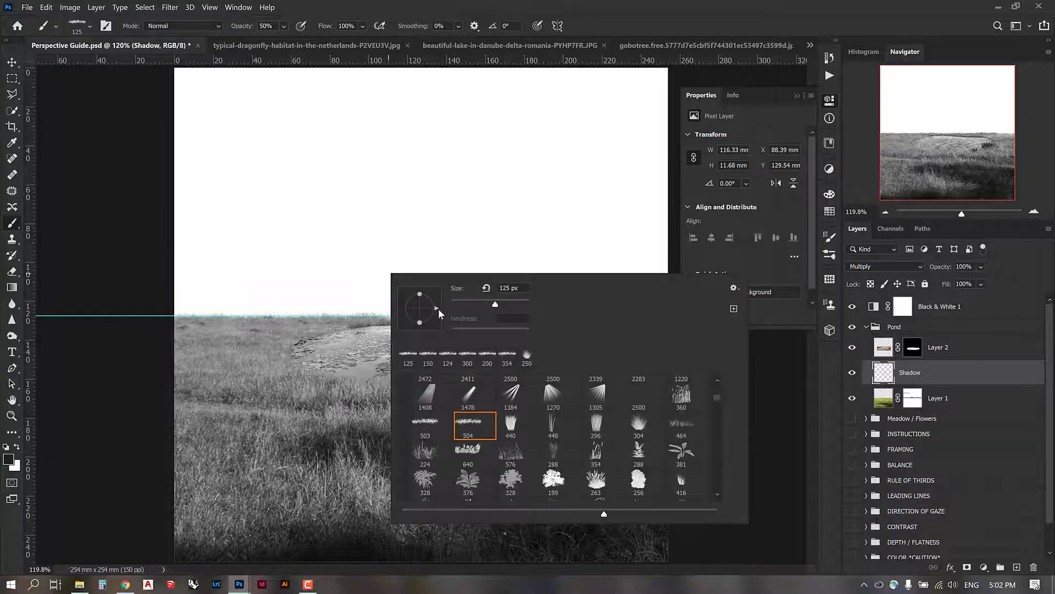
{"action": "left_click", "coordinate": [438, 305]}
{"action": "left_click", "coordinate": [338, 329]}
{"action": "key", "text": "bracketright"}
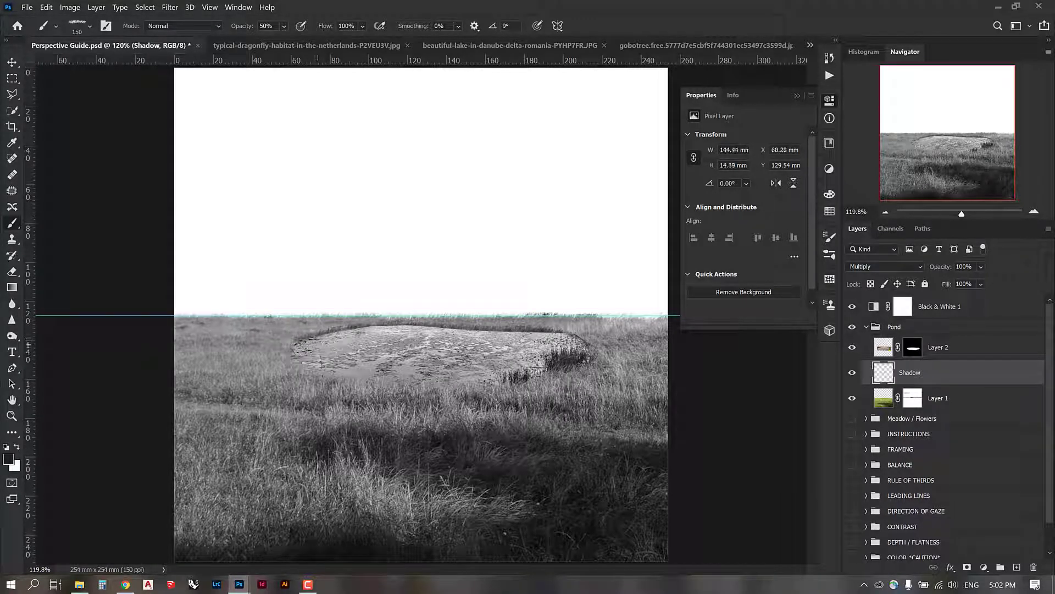
{"action": "key", "text": "bracketright"}
{"action": "left_click", "coordinate": [319, 342]}
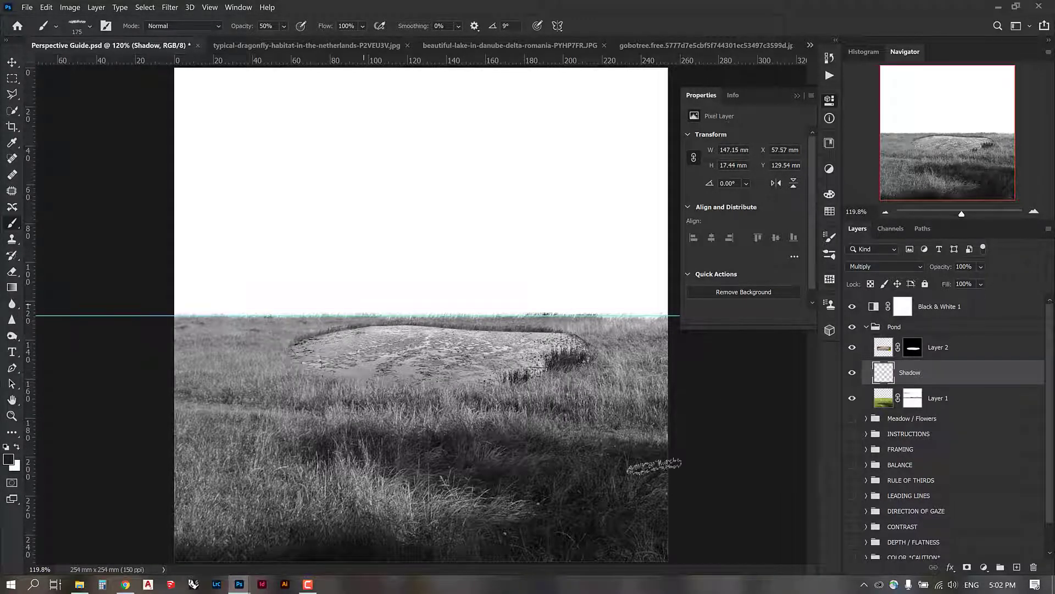
- Reduce the Shadow layer's opacity to 65%
{"action": "left_click", "coordinate": [13, 63]}
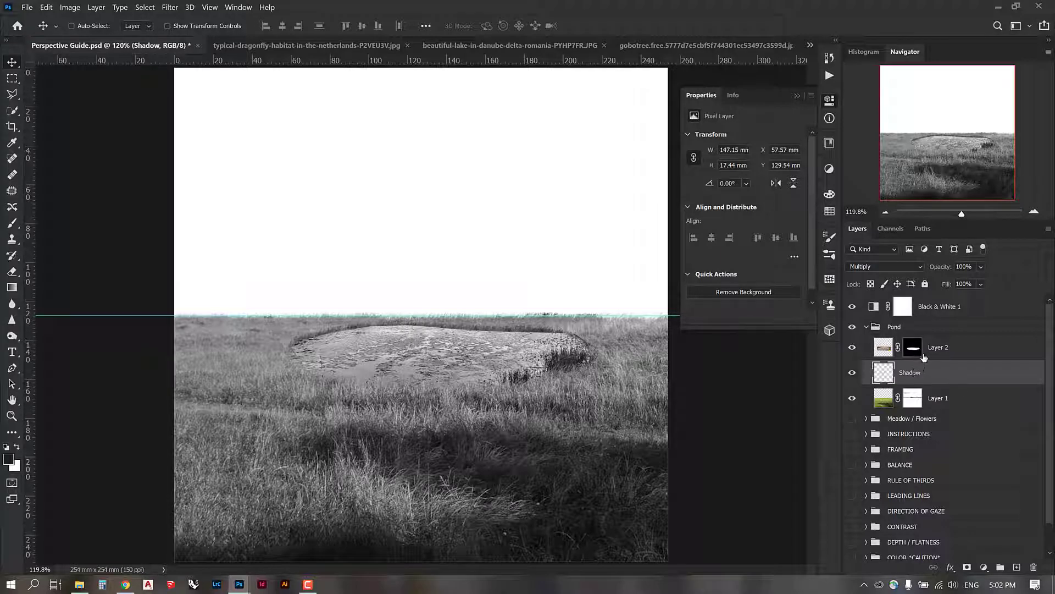
{"action": "left_click", "coordinate": [965, 266]}
{"action": "type", "text": "65"}
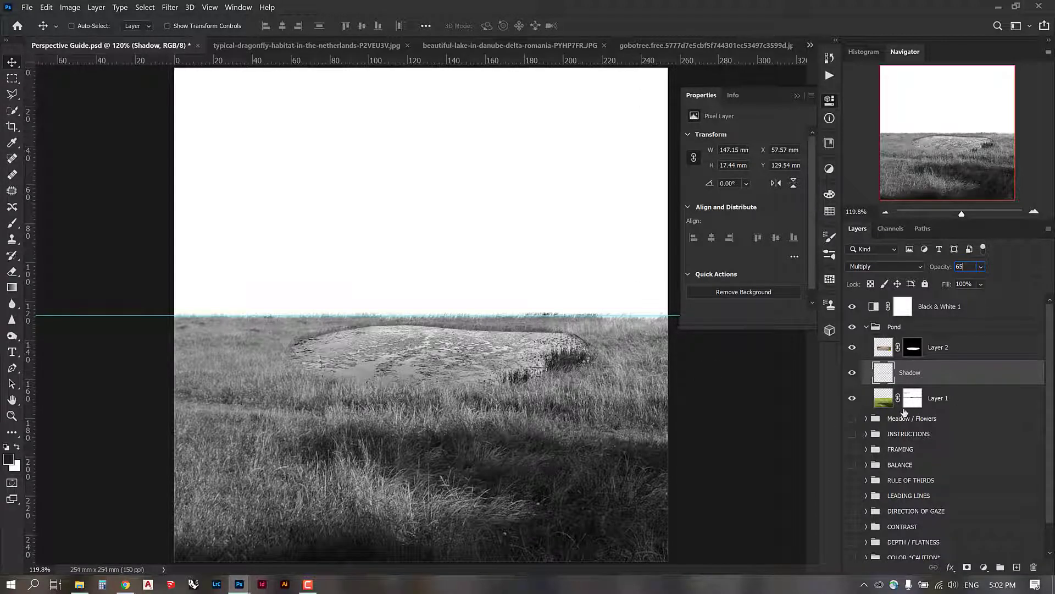
- Target Layer 2's mask and set the Eraser's 504 grass-strip brush to 86 px
{"action": "left_click", "coordinate": [920, 350]}
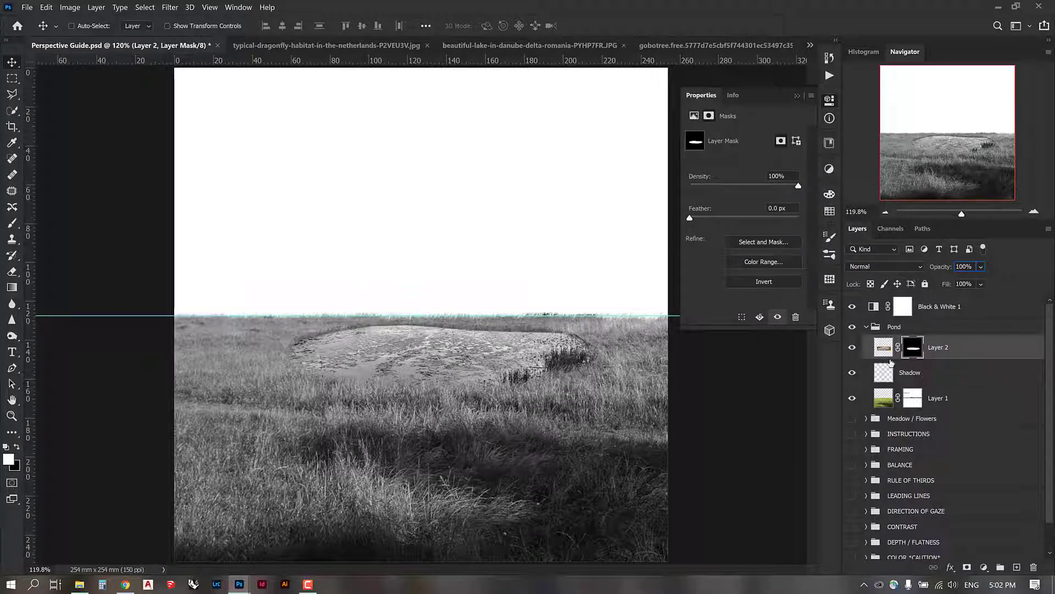
{"action": "left_click", "coordinate": [916, 348]}
{"action": "left_click", "coordinate": [478, 325]}
{"action": "key", "text": "e"}
{"action": "right_click", "coordinate": [442, 285]}
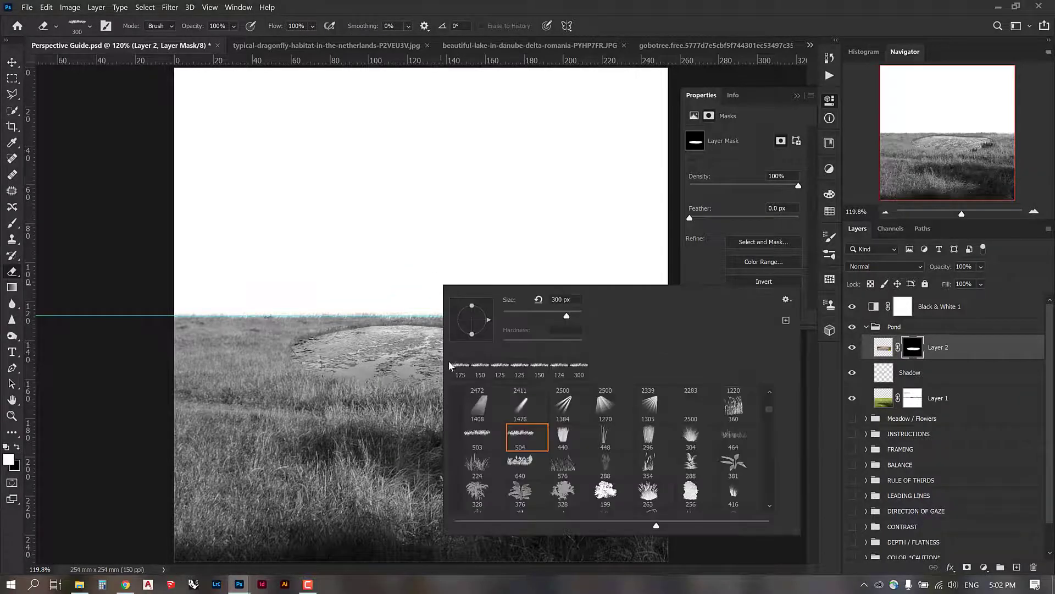
{"action": "left_click", "coordinate": [538, 317]}
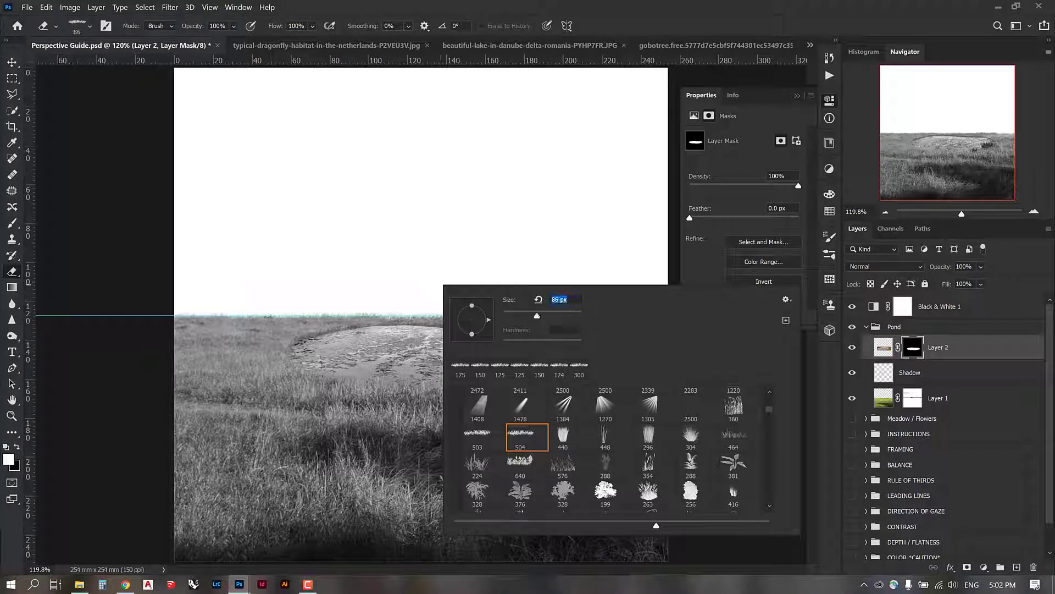
{"action": "key", "text": "Return"}
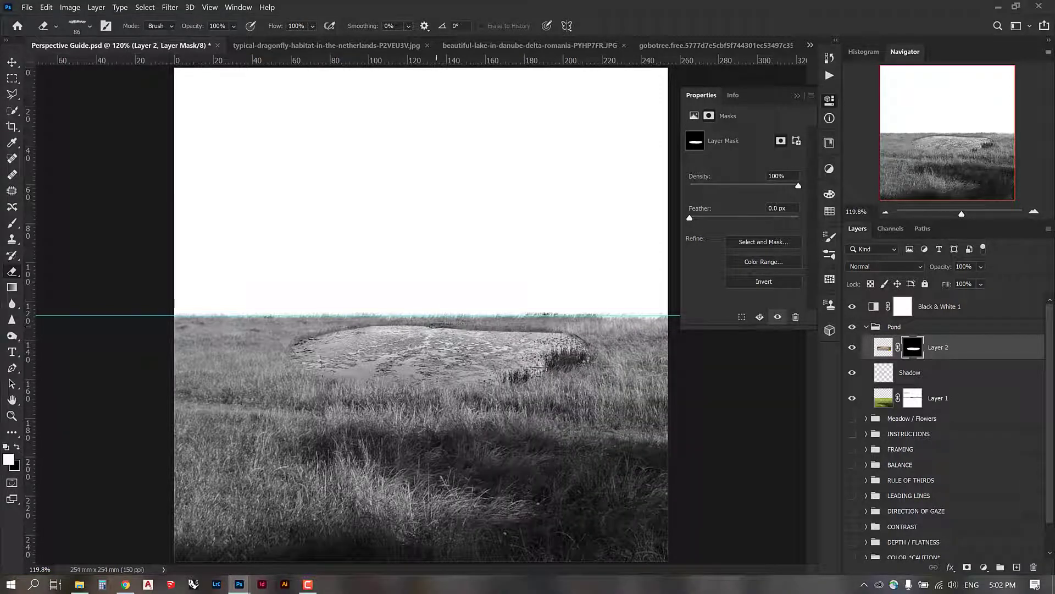
- Roughen the pond mask's far edge with the Eraser reduced to 80 px, angling the brush to -7° for the right-hand slope
{"action": "key", "text": "ctrl+minus"}
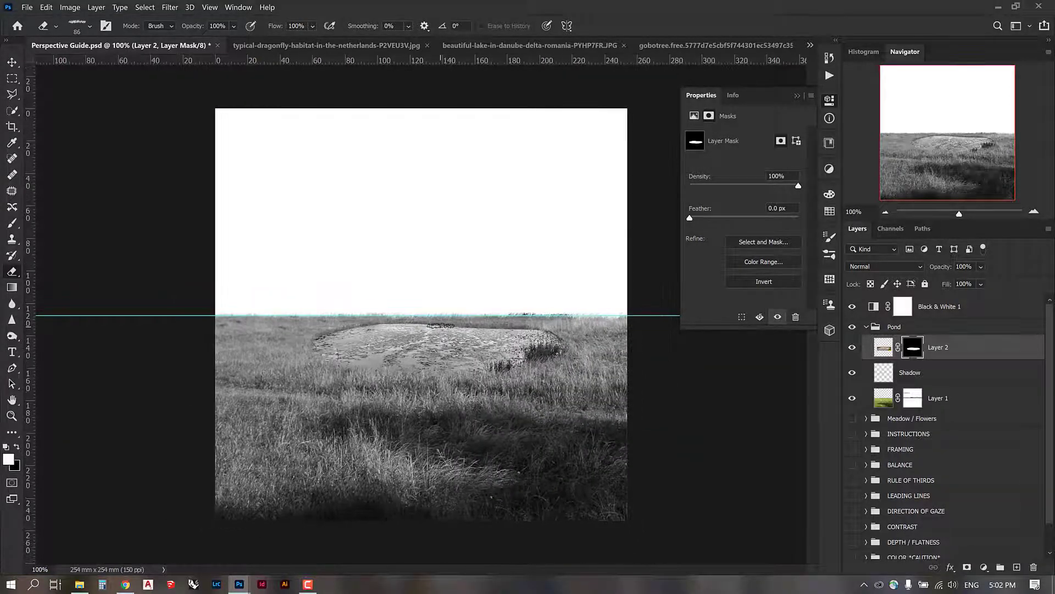
{"action": "key", "text": "ctrl+plus"}
{"action": "key", "text": "ctrl+plus"}
{"action": "key", "text": "ctrl+plus"}
{"action": "key", "text": "bracketleft"}
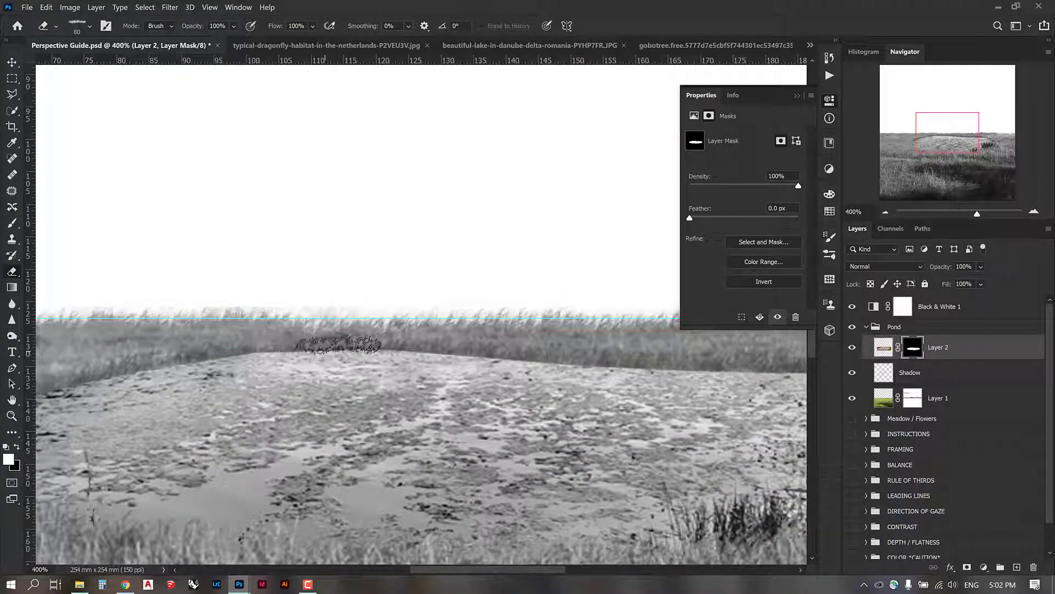
{"action": "right_click", "coordinate": [551, 360]}
{"action": "left_click_drag", "start_coordinate": [552, 358], "coordinate": [552, 360]}
{"action": "key", "text": "Return"}
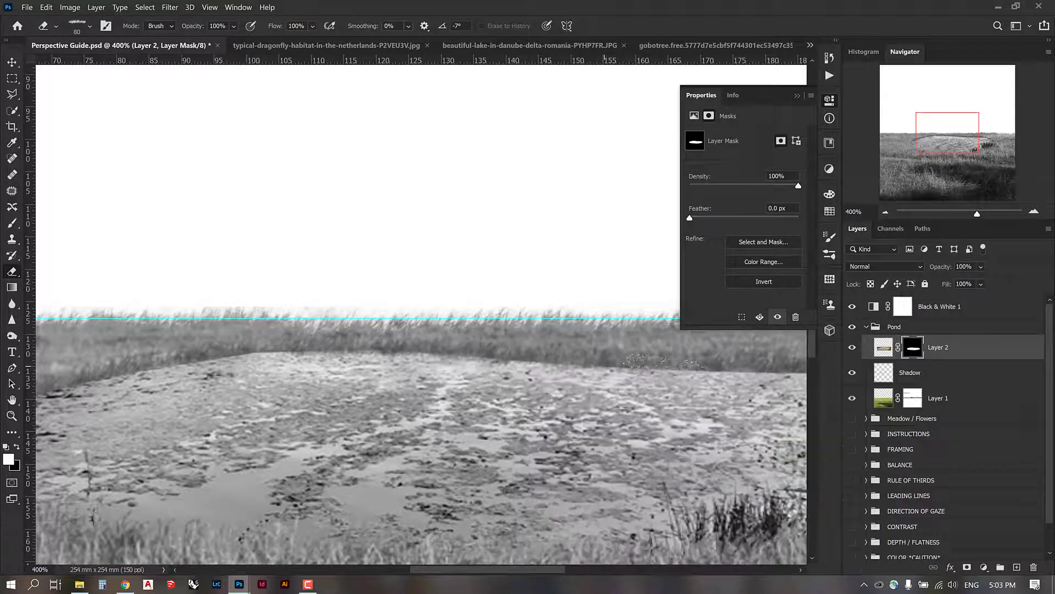
- Erase more of the pond mask's far edge with the brush angled to 5° and -3° to follow the bank
{"action": "right_click", "coordinate": [374, 317]}
{"action": "left_click_drag", "start_coordinate": [420, 356], "coordinate": [421, 351]}
{"action": "key", "text": "Return"}
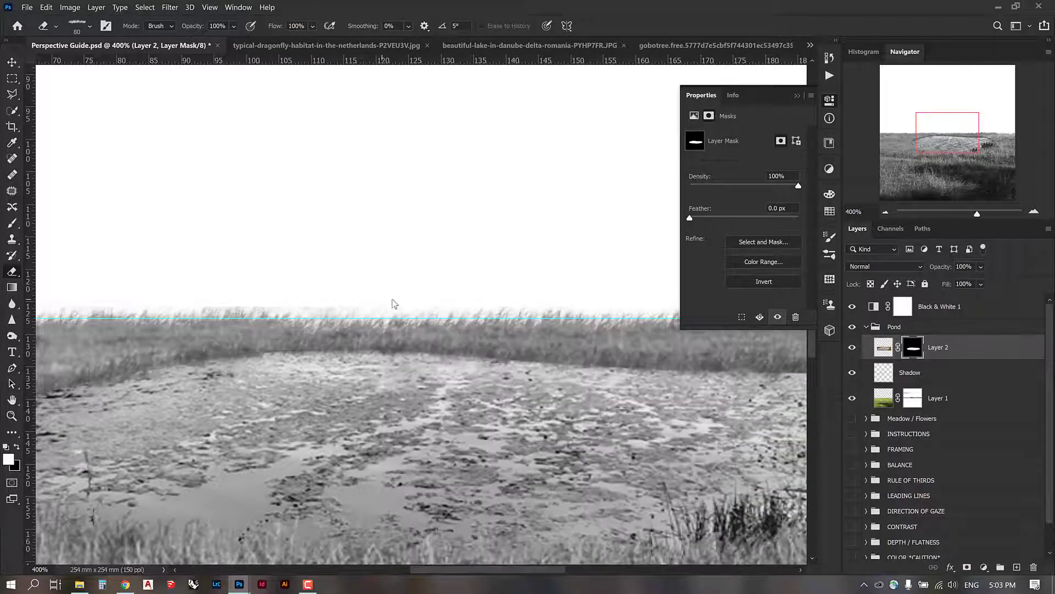
{"action": "key", "text": "ctrl+minus"}
{"action": "key", "text": "ctrl+minus"}
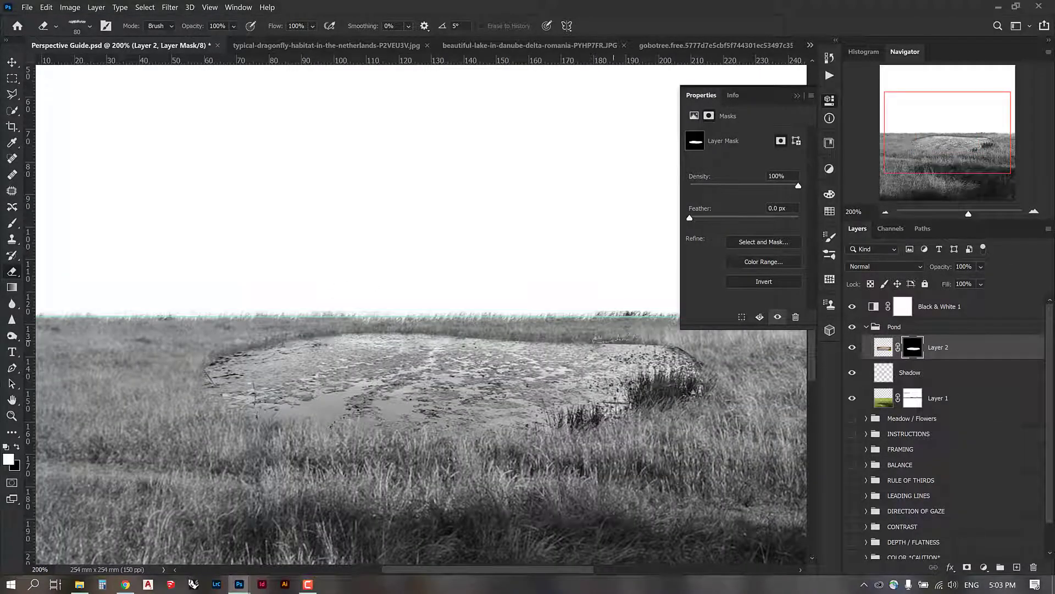
{"action": "right_click", "coordinate": [616, 341]}
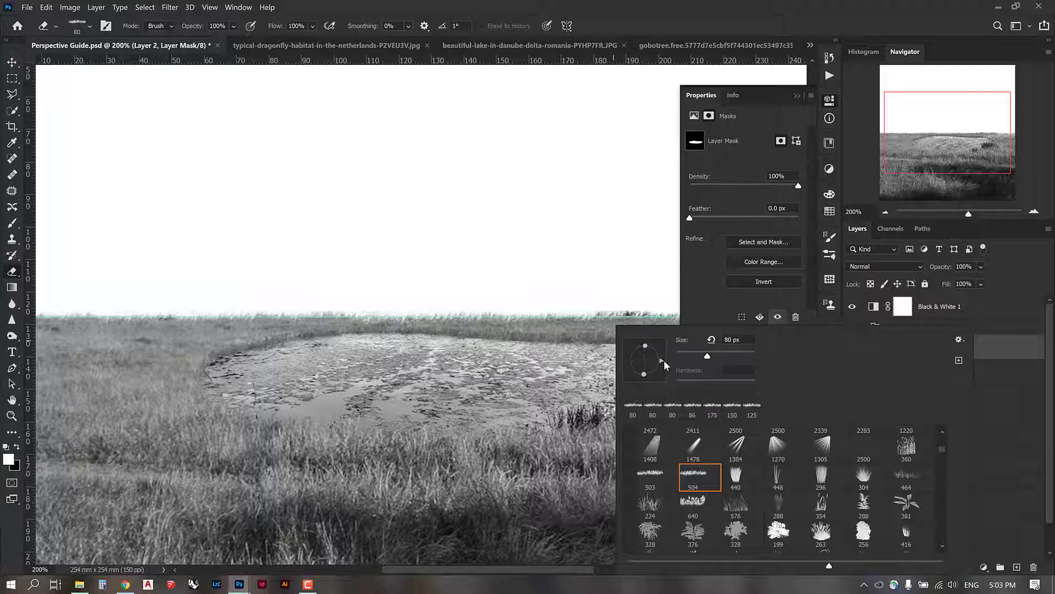
{"action": "left_click_drag", "start_coordinate": [664, 360], "coordinate": [665, 363]}
{"action": "key", "text": "Return"}
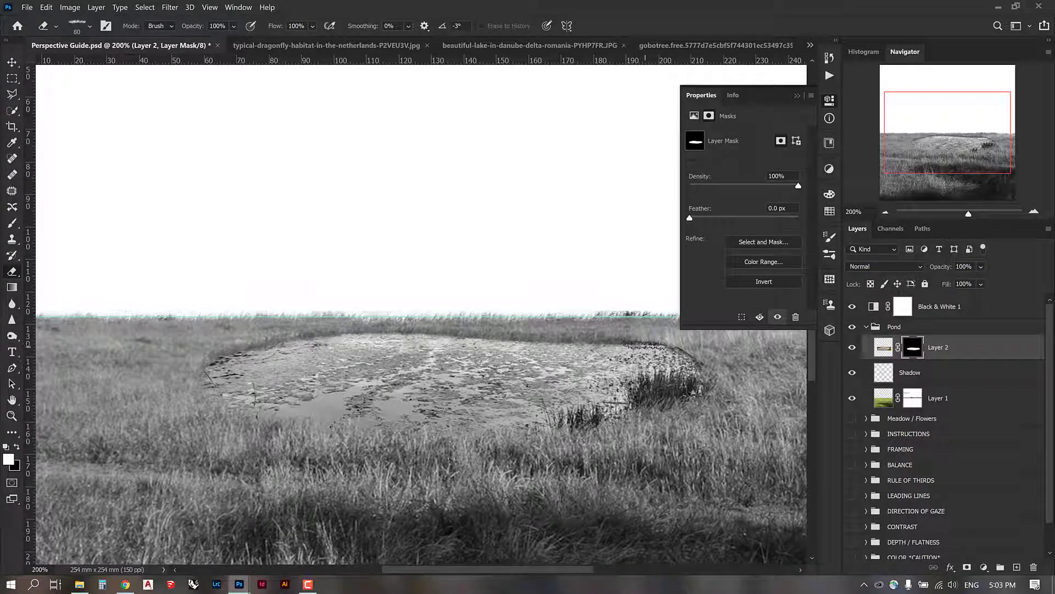
{"action": "left_click", "coordinate": [11, 63]}
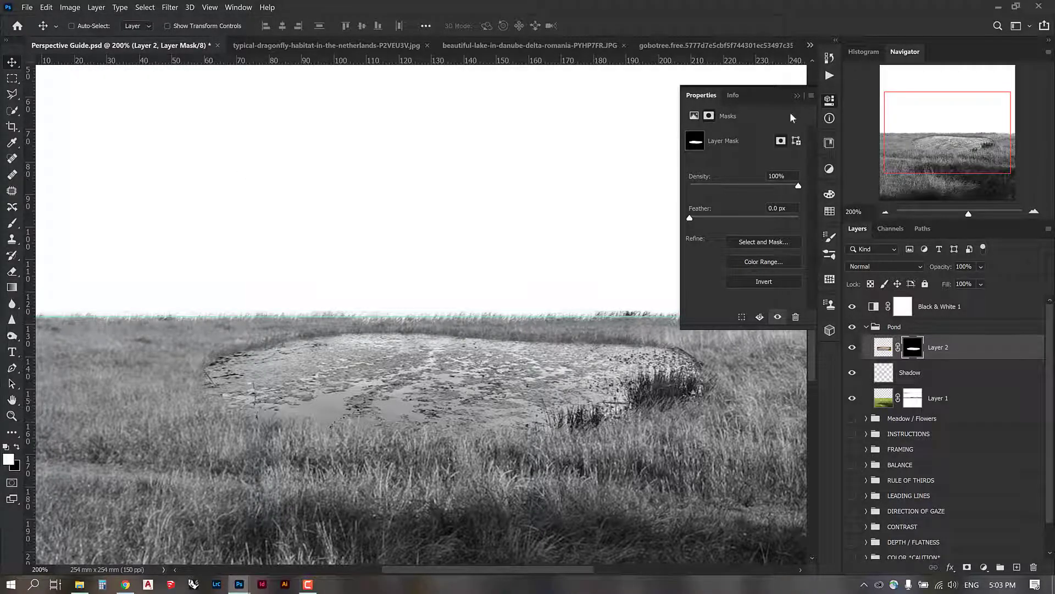
{"action": "key", "text": "ctrl+minus"}
{"action": "key", "text": "ctrl+minus"}
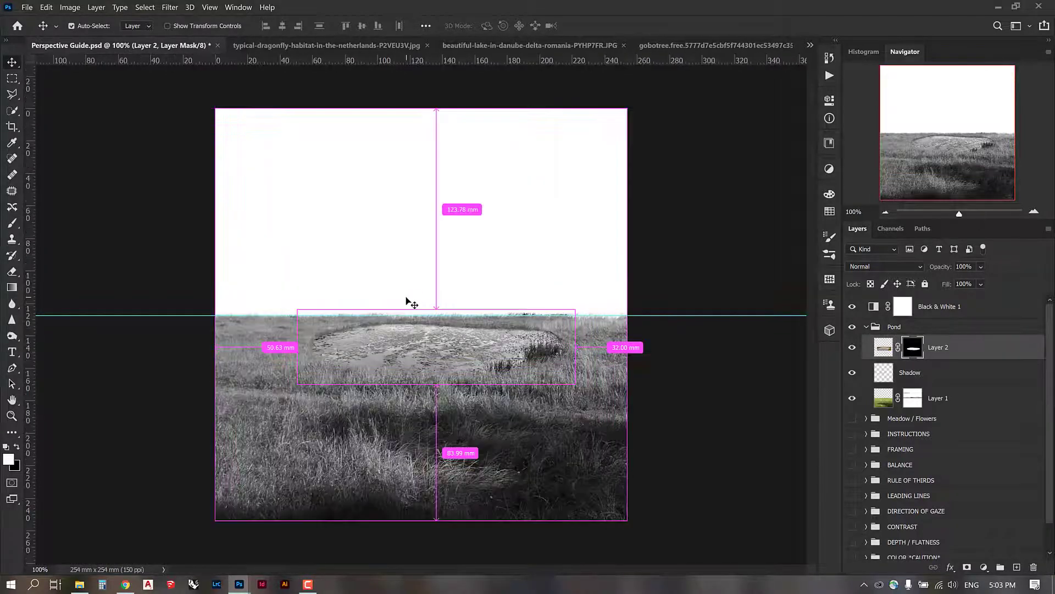
{"action": "key", "text": "ctrl+plus"}
{"action": "key", "text": "ctrl+plus"}
{"action": "left_click_drag", "start_coordinate": [591, 273], "coordinate": [519, 245]}
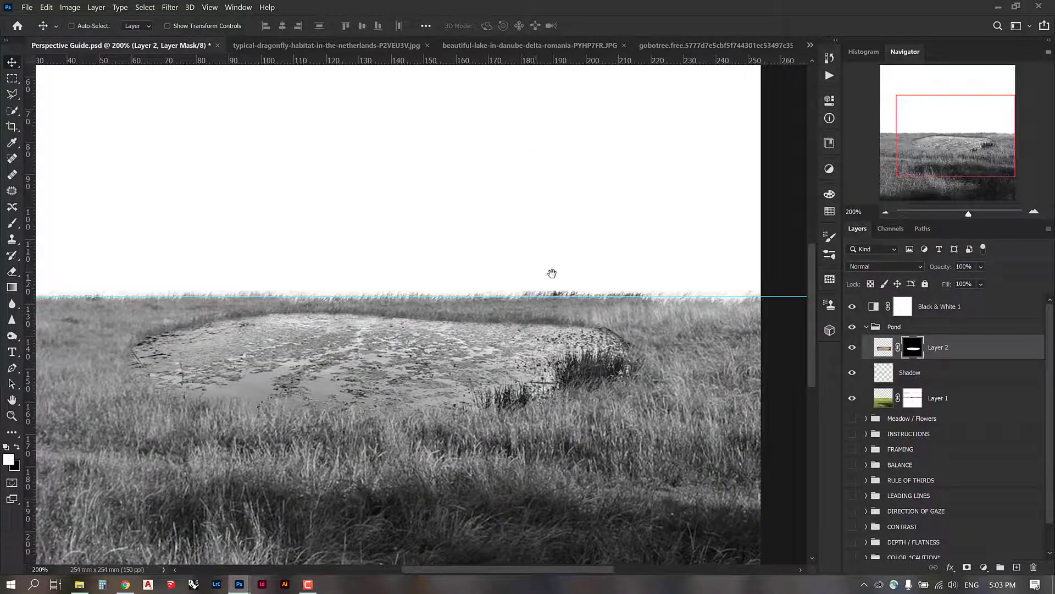
- Outline the left-hand cluster of water lilies in the beautiful-lake-in-danube-delta-romania photo with the Polygonal Lasso
{"action": "left_click", "coordinate": [519, 47]}
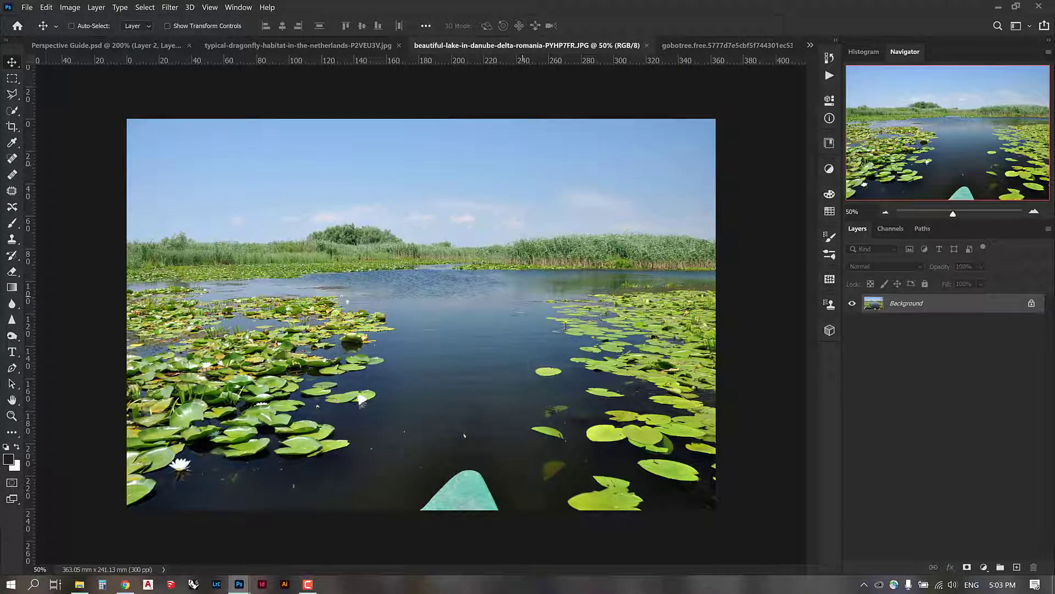
{"action": "left_click", "coordinate": [12, 94]}
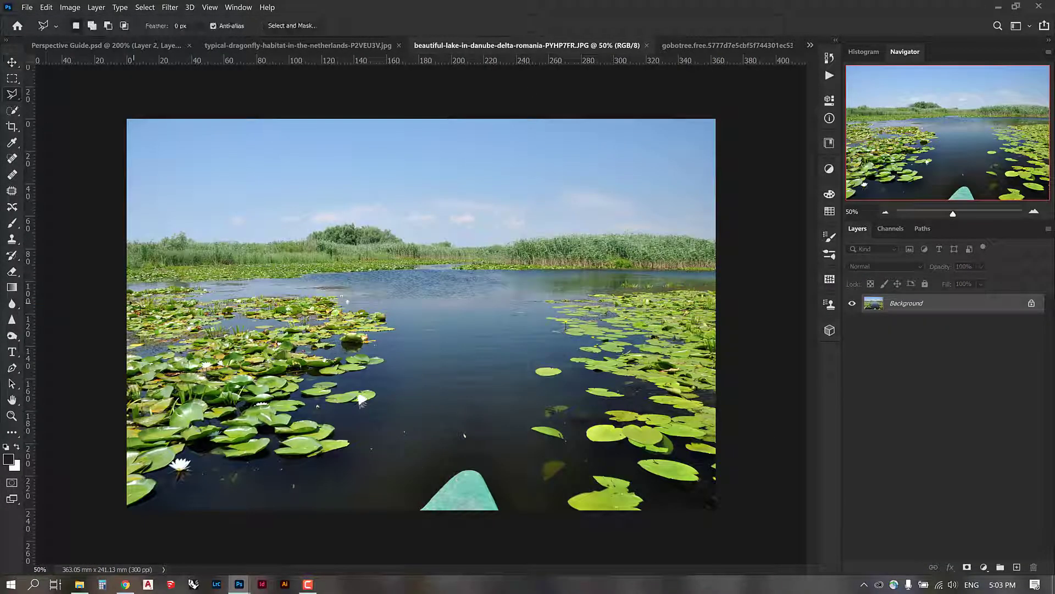
{"action": "left_click", "coordinate": [127, 298]}
{"action": "left_click", "coordinate": [316, 292]}
{"action": "left_click", "coordinate": [360, 298]}
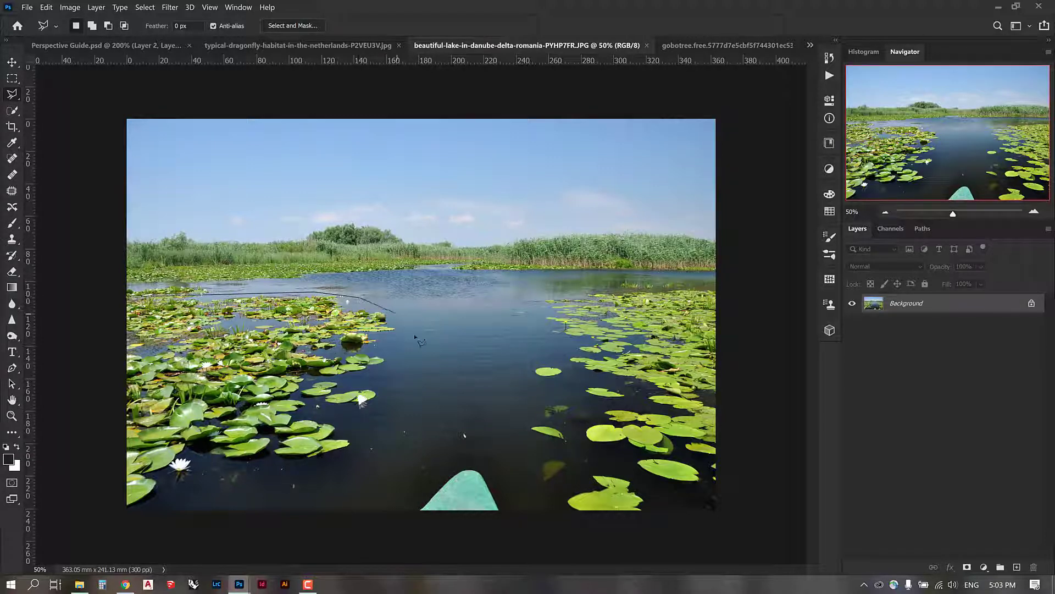
{"action": "left_click", "coordinate": [398, 314]}
{"action": "left_click", "coordinate": [416, 380]}
{"action": "left_click", "coordinate": [361, 468]}
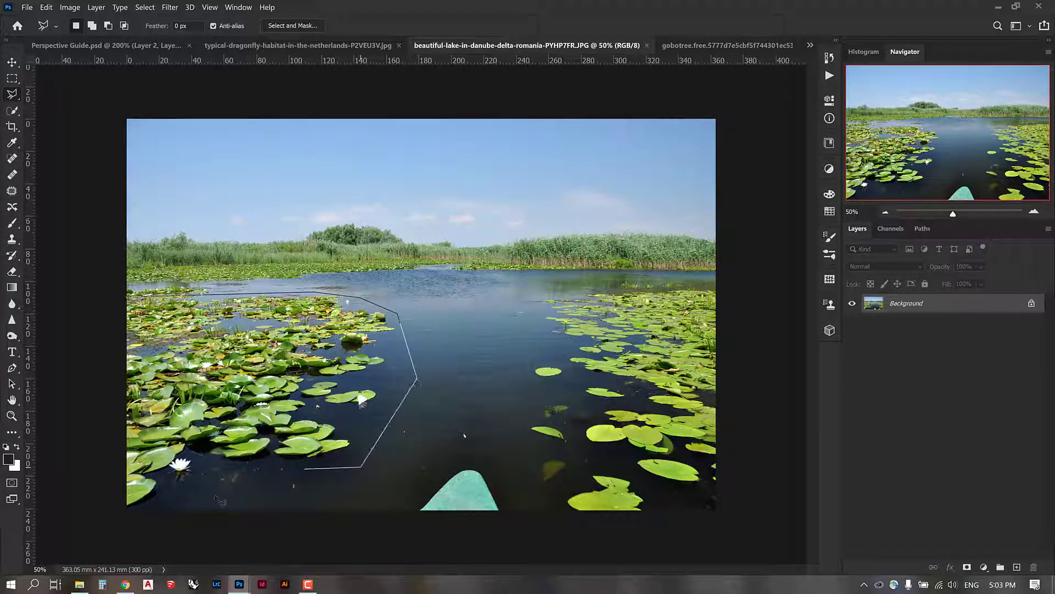
{"action": "left_click", "coordinate": [180, 515]}
{"action": "left_click", "coordinate": [107, 516]}
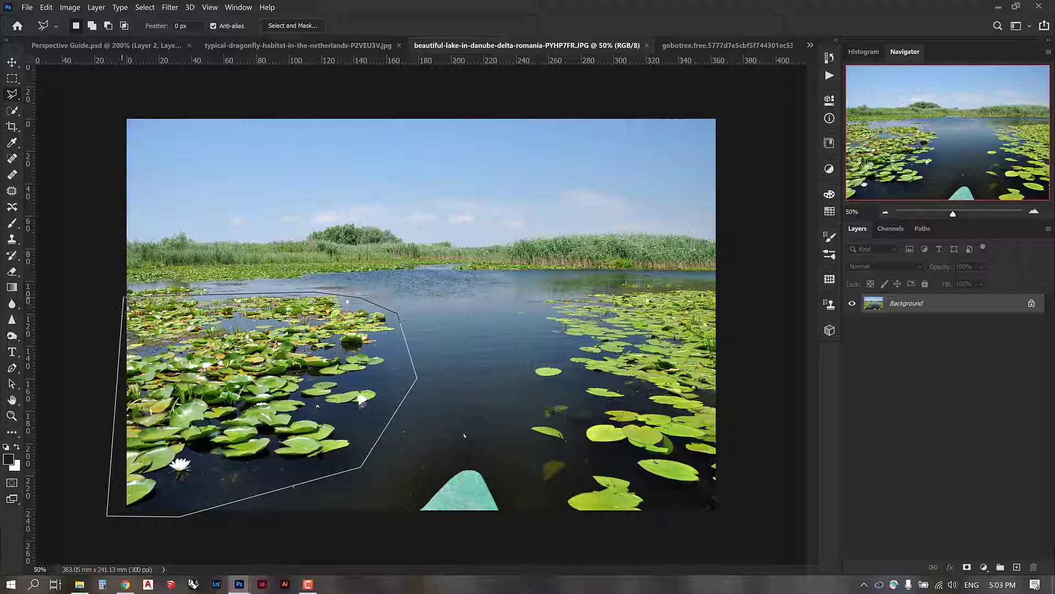
{"action": "left_click", "coordinate": [124, 297]}
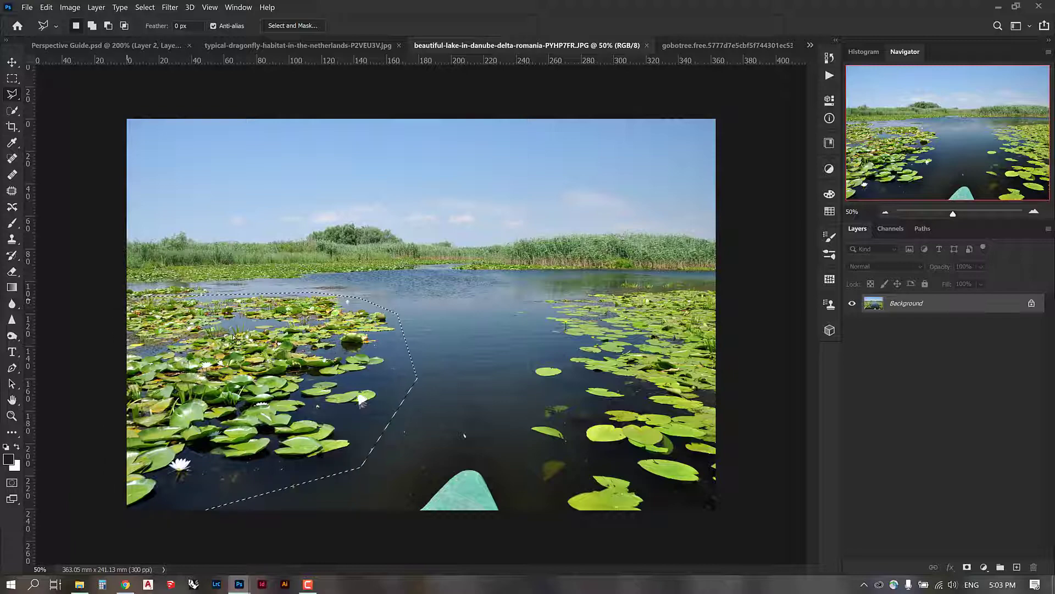
- Paste the selected water lilies into Perspective Guide.psd as a new layer above Layer 2
{"action": "left_click", "coordinate": [104, 45]}
{"action": "key", "text": "ctrl+v"}
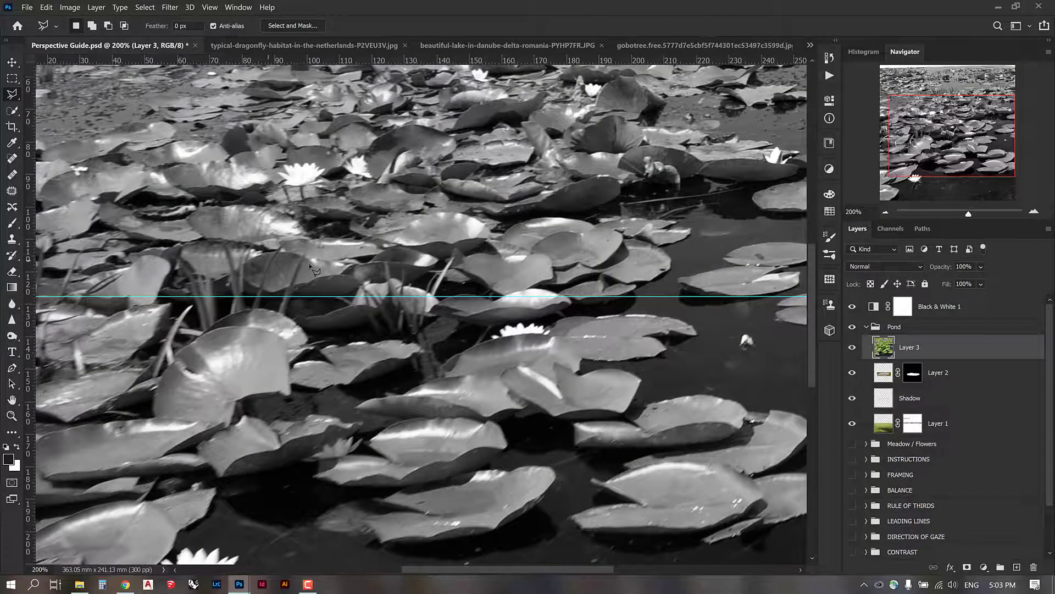
{"action": "key", "text": "ctrl+minus"}
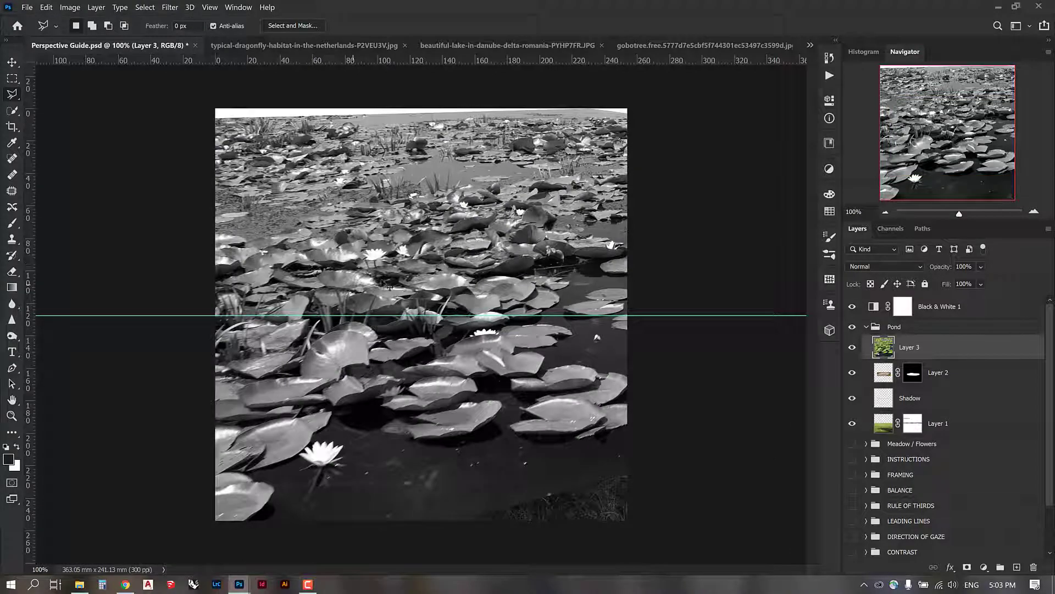
- Scale the pasted lily patch down to suit the pond's left side and rotate it about 3.9°
{"action": "key", "text": "ctrl+t"}
{"action": "mouse_move", "coordinate": [796, 108]}
{"action": "left_mouse_down"}
{"action": "mouse_move", "coordinate": [316, 469]}
{"action": "mouse_move", "coordinate": [368, 338]}
{"action": "mouse_move", "coordinate": [420, 316]}
{"action": "mouse_move", "coordinate": [428, 333]}
{"action": "left_mouse_up"}
{"action": "key", "text": "Return"}
{"action": "key", "text": "l"}
{"action": "key", "text": "v"}
{"action": "key", "text": "ctrl+t"}
{"action": "key", "text": "Return"}
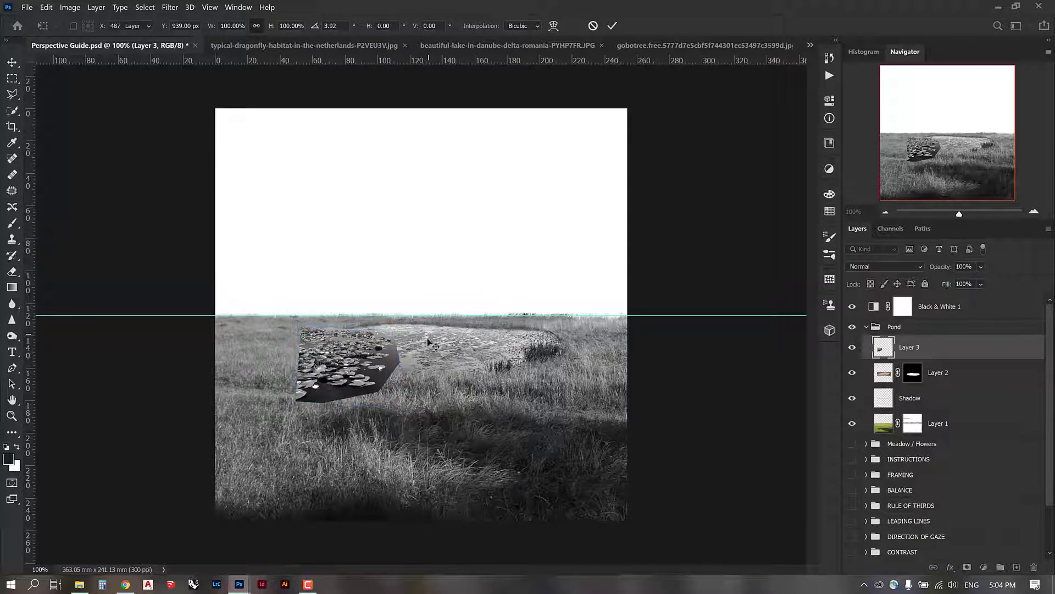
- Position the lily patch over the pond's left end and mask Layer 3 with the pond outline from Layer 2's mask
{"action": "left_click_drag", "start_coordinate": [378, 346], "coordinate": [345, 374]}
{"action": "key", "text": "ctrl"}
{"action": "key", "text": "ctrl+plus"}
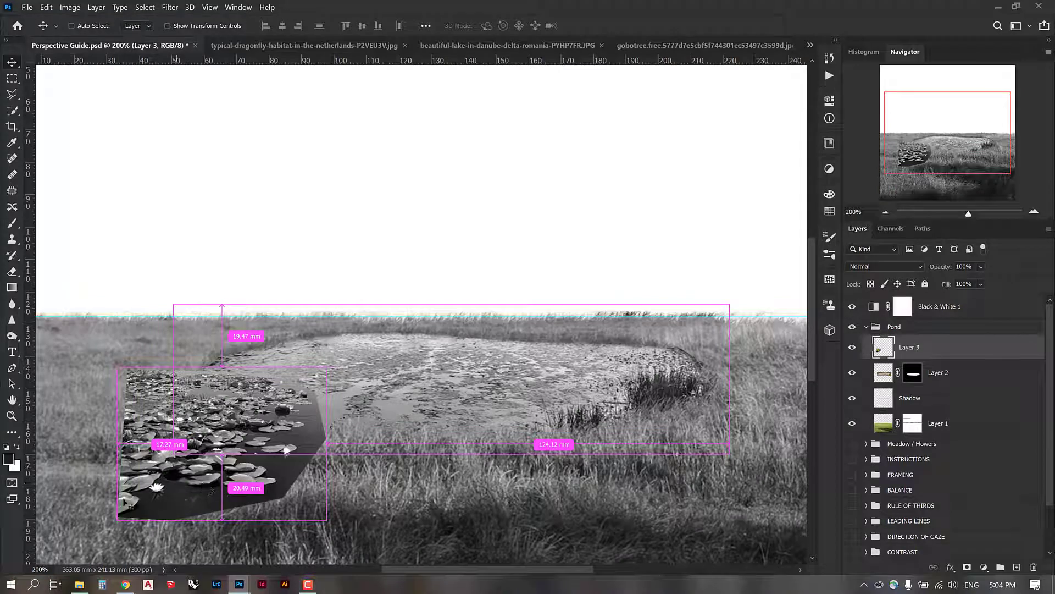
{"action": "left_click_drag", "start_coordinate": [179, 472], "coordinate": [251, 451]}
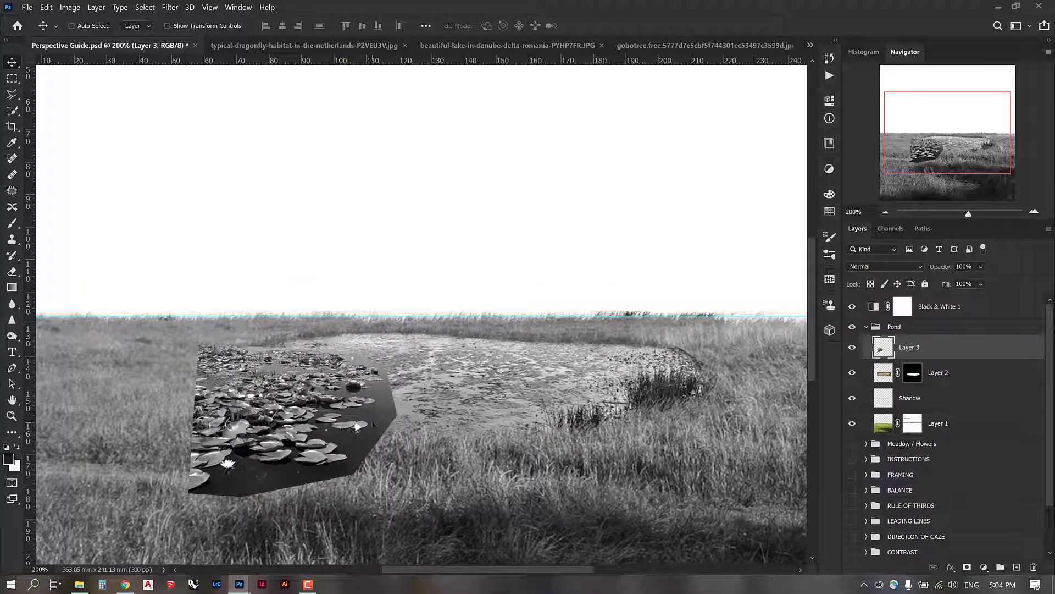
{"action": "left_click_drag", "start_coordinate": [375, 421], "coordinate": [360, 421]}
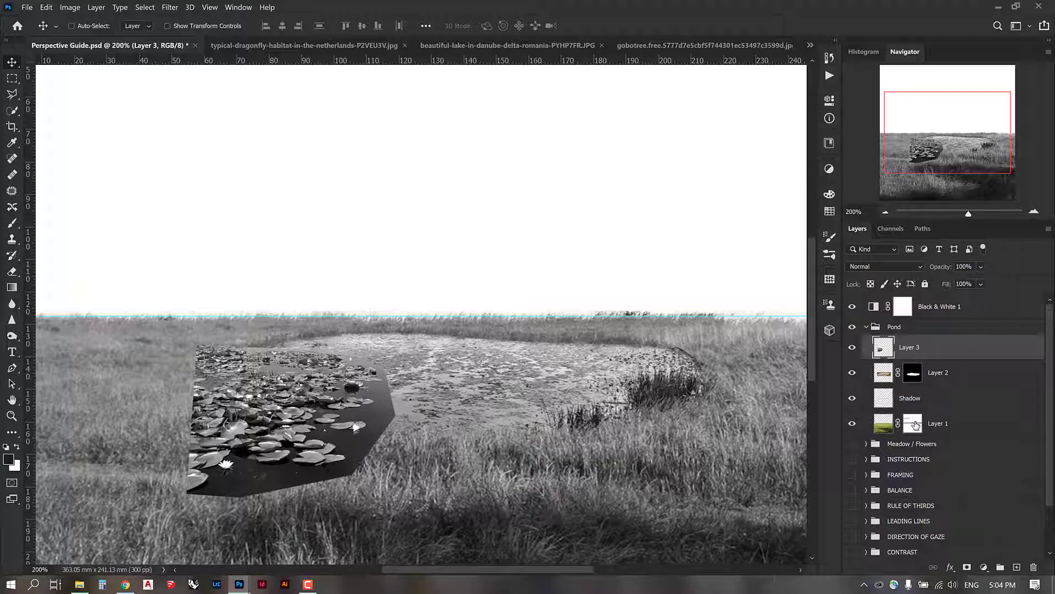
{"action": "left_click", "coordinate": [913, 378], "text": "ctrl"}
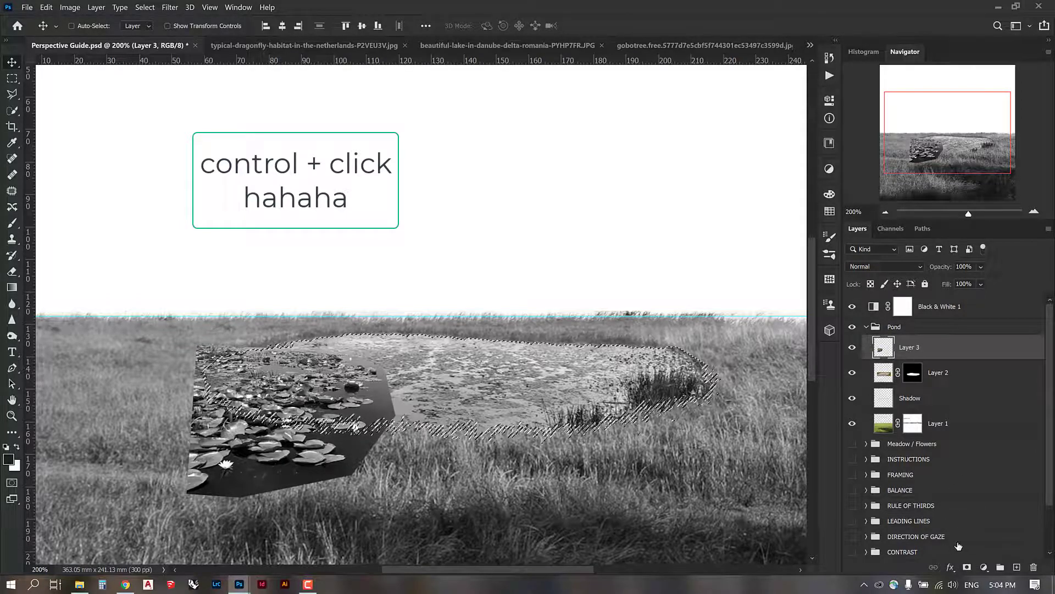
{"action": "left_click", "coordinate": [967, 567]}
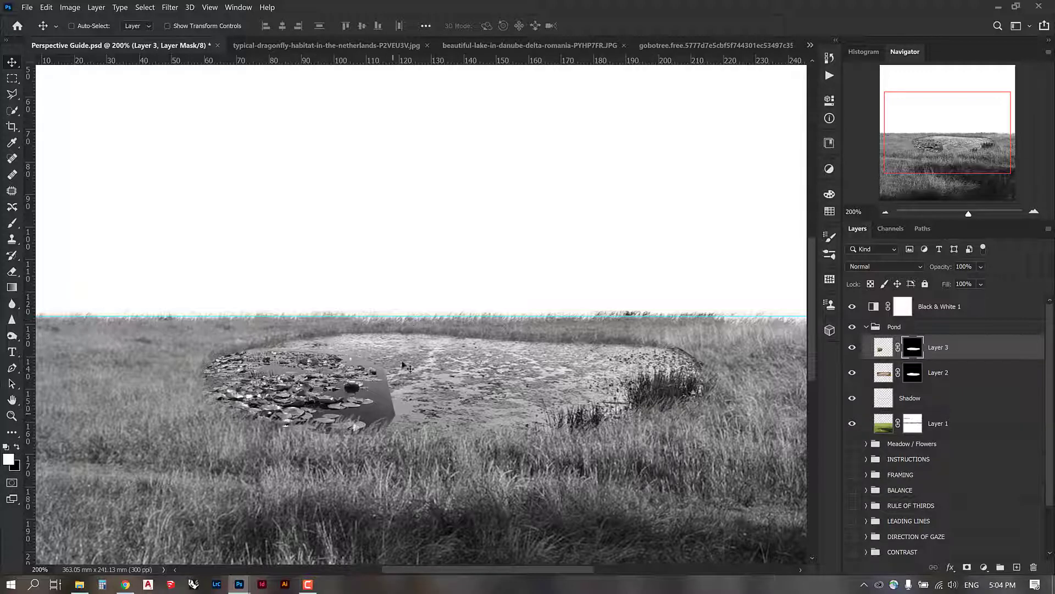
- Switch the Eraser from the grass-strip brush to a soft round brush with 0% hardness
{"action": "key", "text": "e"}
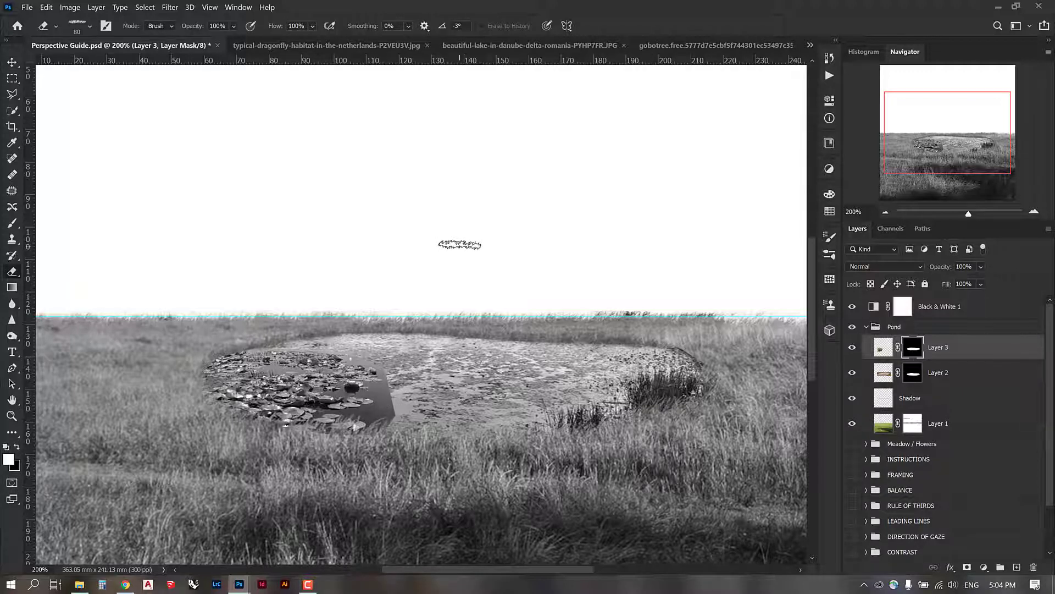
{"action": "right_click", "coordinate": [460, 244]}
{"action": "scroll", "coordinate": [552, 405], "scroll_direction": "up", "scroll_amount": 8}
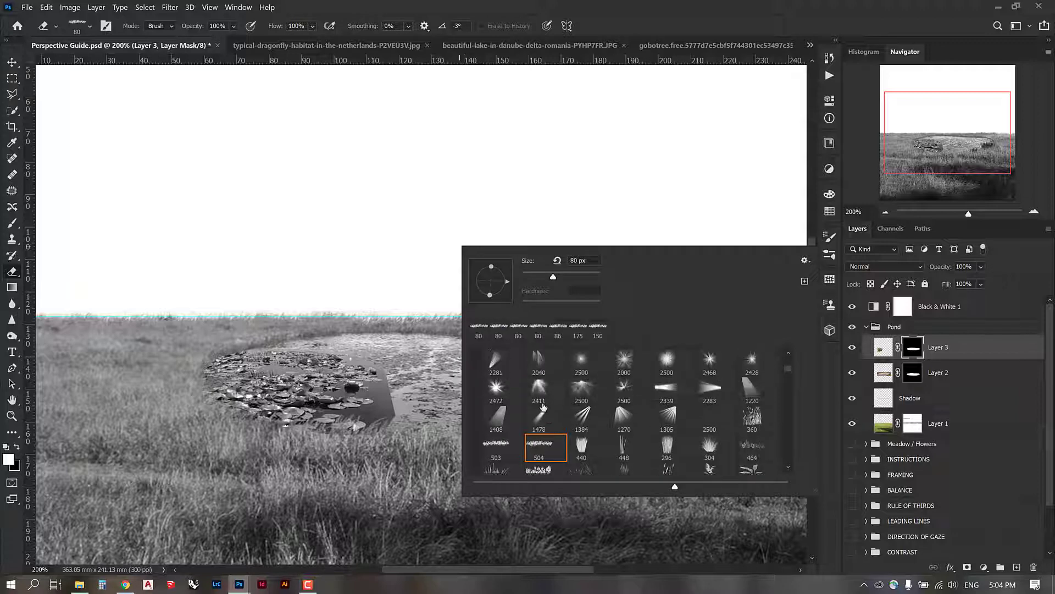
{"action": "scroll", "coordinate": [520, 401], "scroll_direction": "up", "scroll_amount": 5}
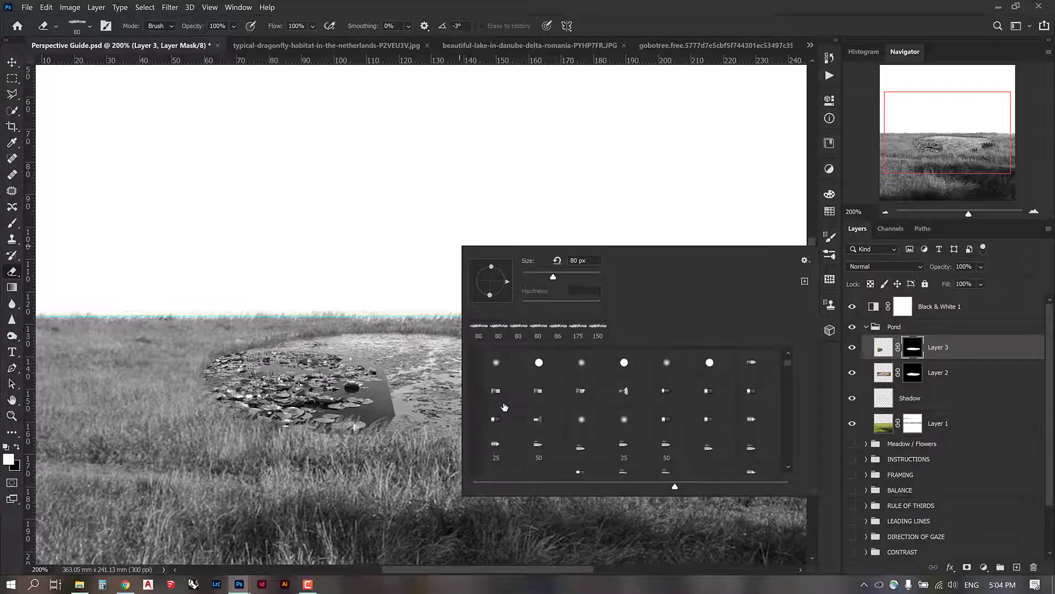
{"action": "left_click", "coordinate": [496, 363]}
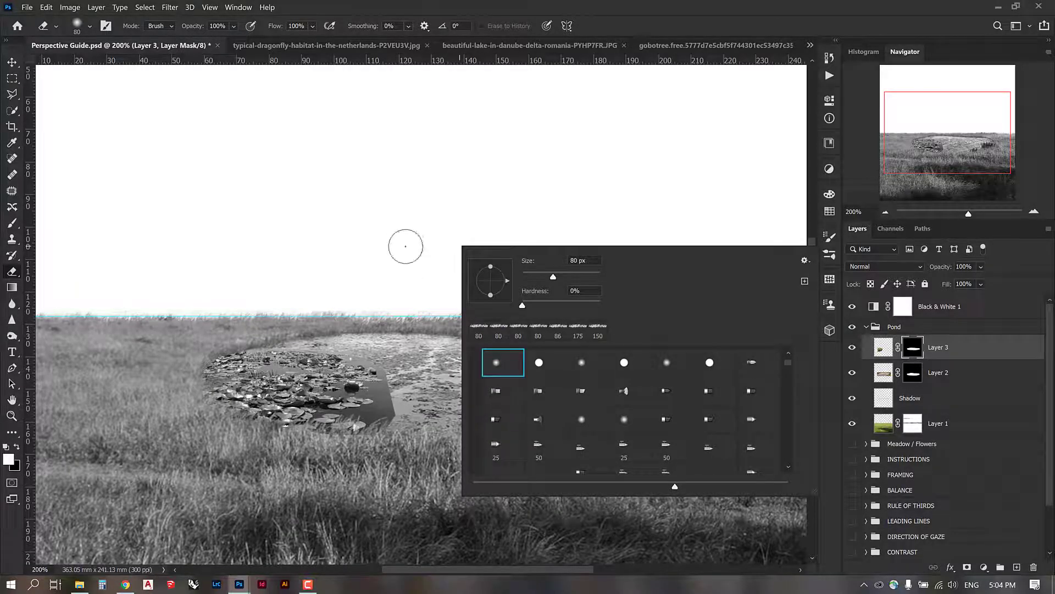
{"action": "left_click", "coordinate": [523, 305]}
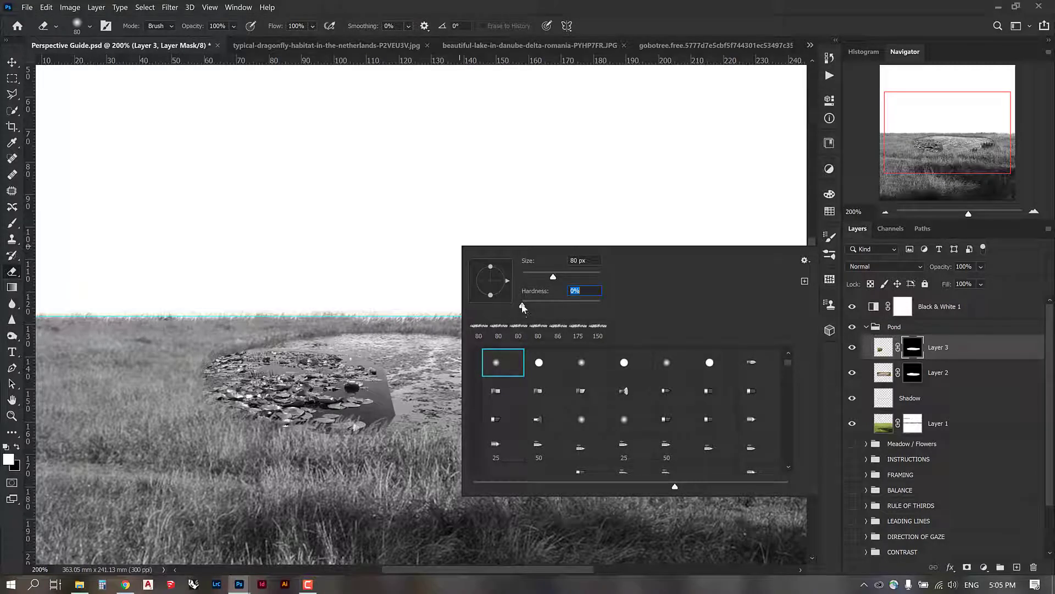
{"action": "left_click", "coordinate": [559, 276]}
- Fade the lily patch's hard right edge on Layer 3's mask, enlarging the soft Eraser to 150 px
{"action": "left_click_drag", "start_coordinate": [393, 402], "coordinate": [378, 420]}
{"action": "key", "text": "]"}
{"action": "key", "text": "]"}
{"action": "key", "text": "]"}
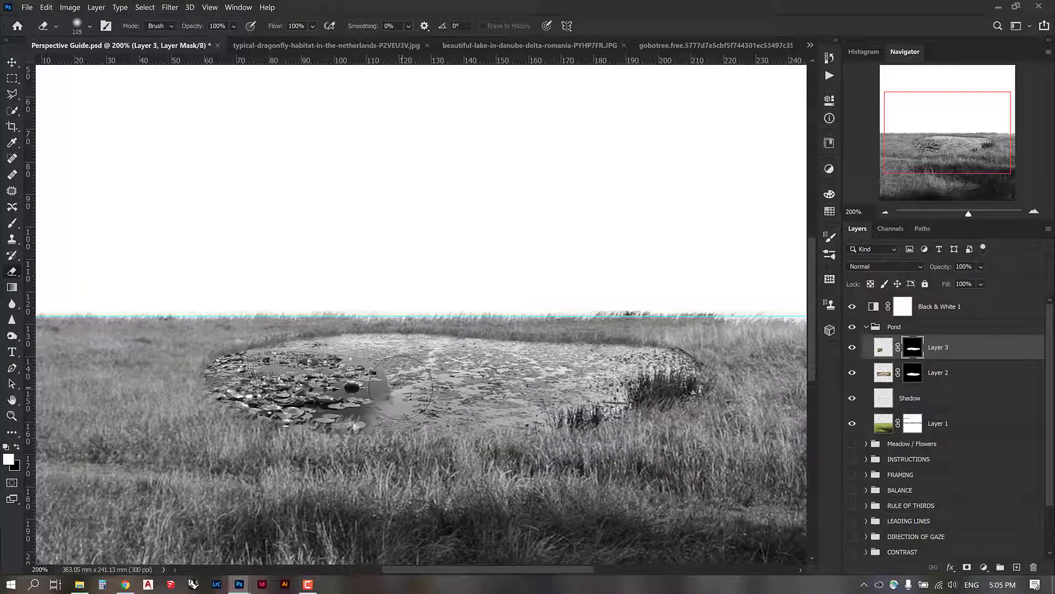
{"action": "left_click", "coordinate": [410, 390]}
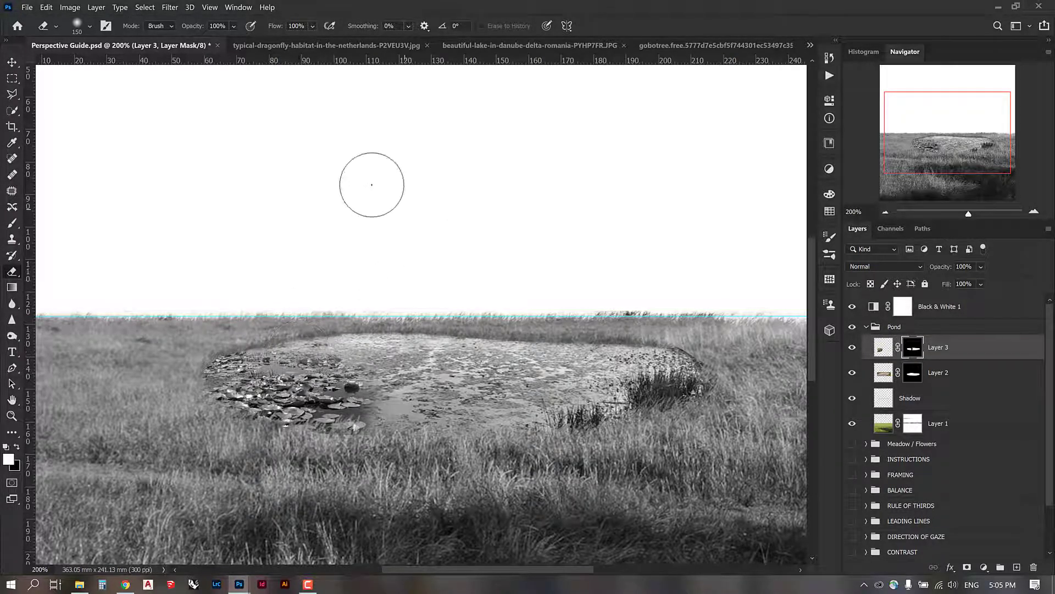
- Refine the fade around the lily patch's right and upper edges with the Eraser reduced to 90 px
{"action": "key", "text": "bracketleft"}
{"action": "key", "text": "bracketleft"}
{"action": "key", "text": "bracketleft"}
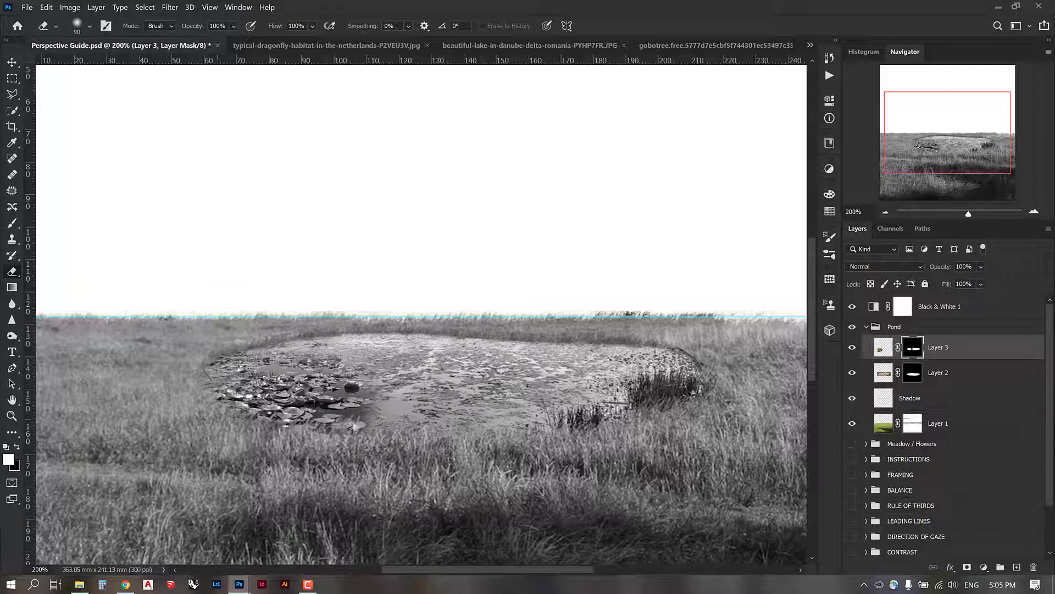
{"action": "mouse_move", "coordinate": [385, 414]}
{"action": "left_mouse_down"}
{"action": "mouse_move", "coordinate": [403, 397]}
{"action": "mouse_move", "coordinate": [350, 344]}
{"action": "left_mouse_up"}
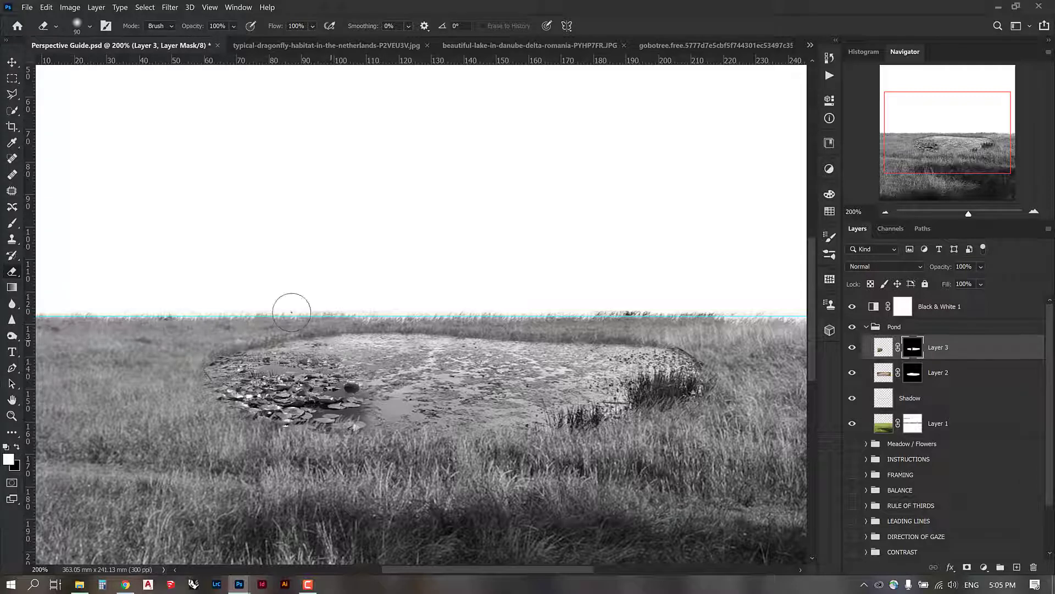
- Compare the blended pond in colour and in black and white by toggling the Black & White 1 layer's visibility
{"action": "left_click", "coordinate": [852, 307]}
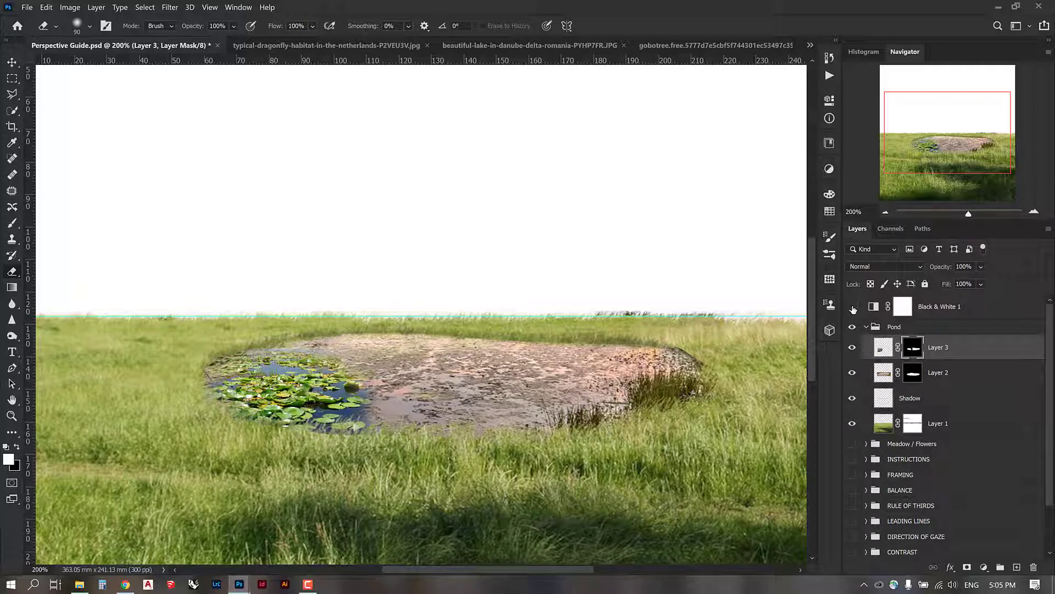
{"action": "left_click", "coordinate": [852, 307]}
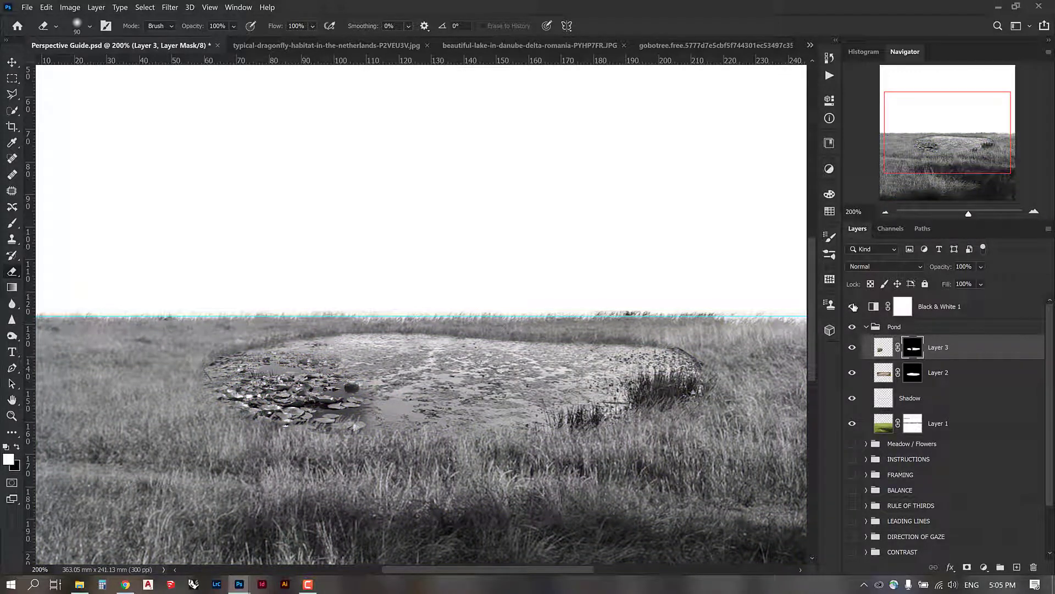
{"action": "left_click", "coordinate": [853, 307]}
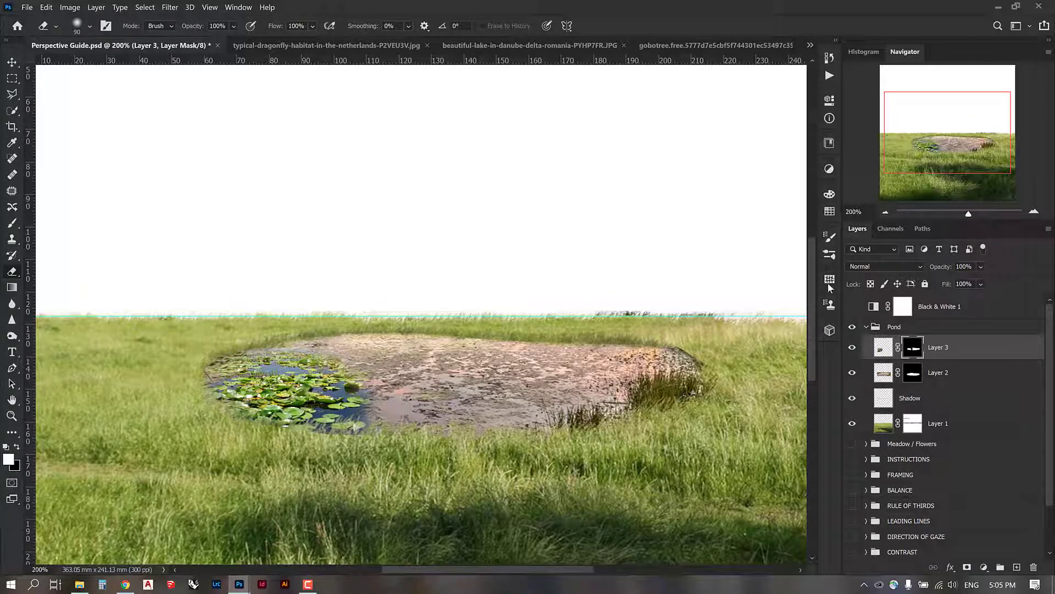
{"action": "key", "text": "ctrl+0"}
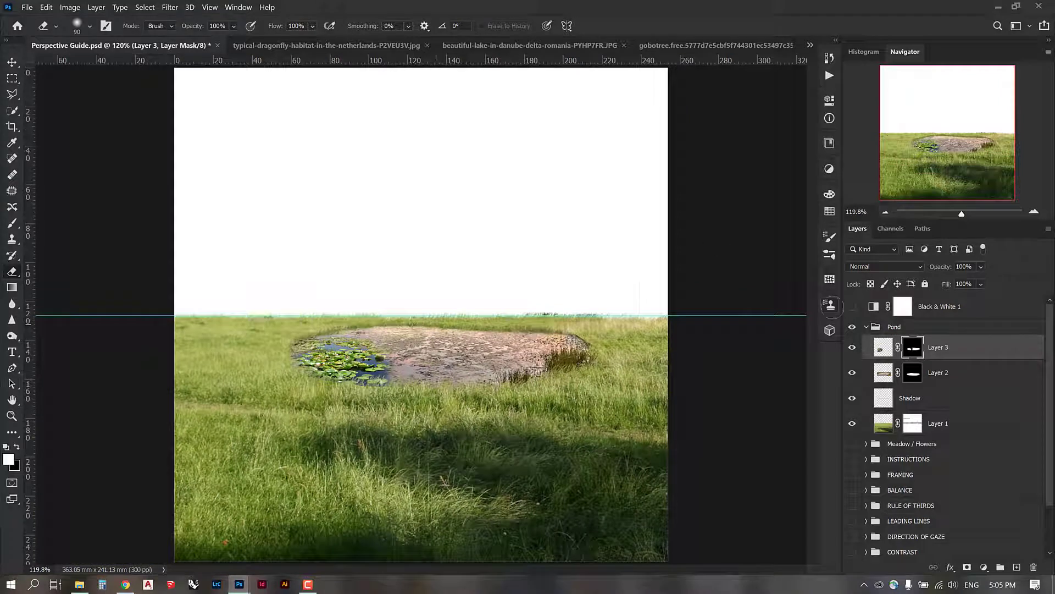
{"action": "left_click", "coordinate": [853, 307]}
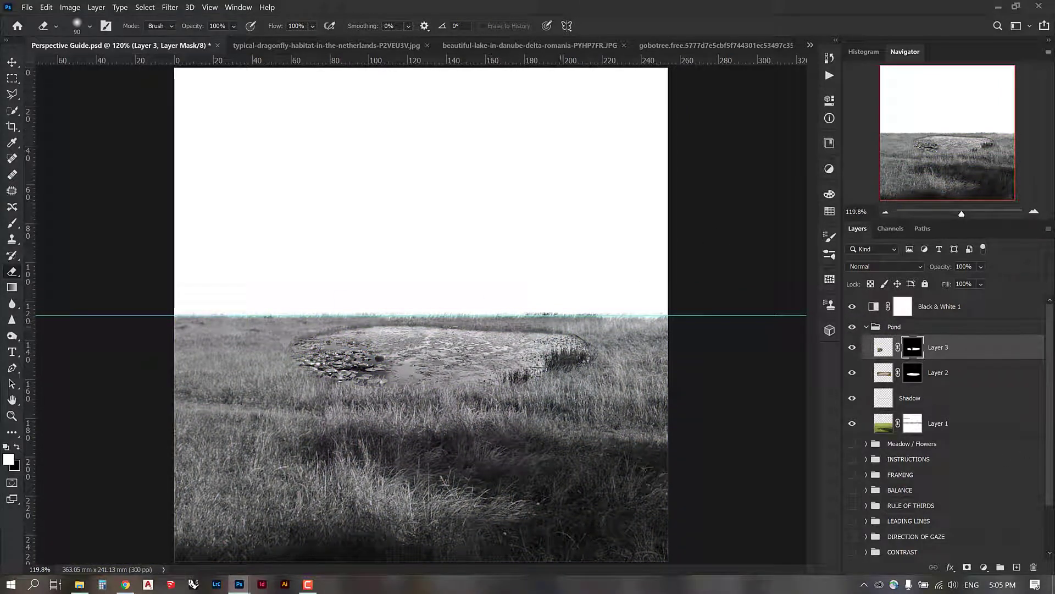
- Fade the near side of the pond on Layer 2's mask with a black-to-transparent linear gradient
{"action": "left_click", "coordinate": [913, 375]}
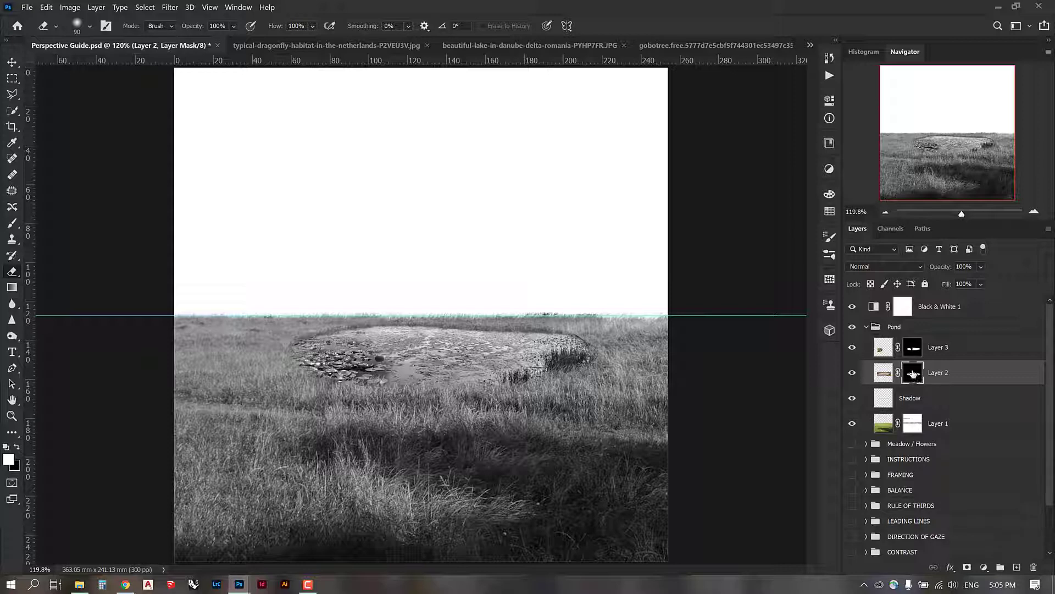
{"action": "key", "text": "g"}
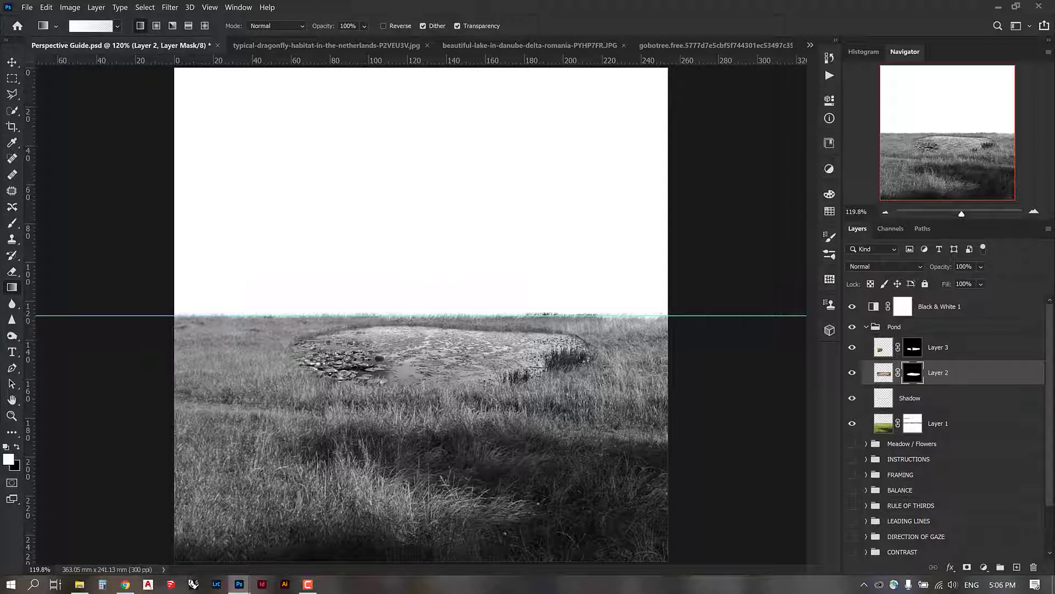
{"action": "key", "text": "x"}
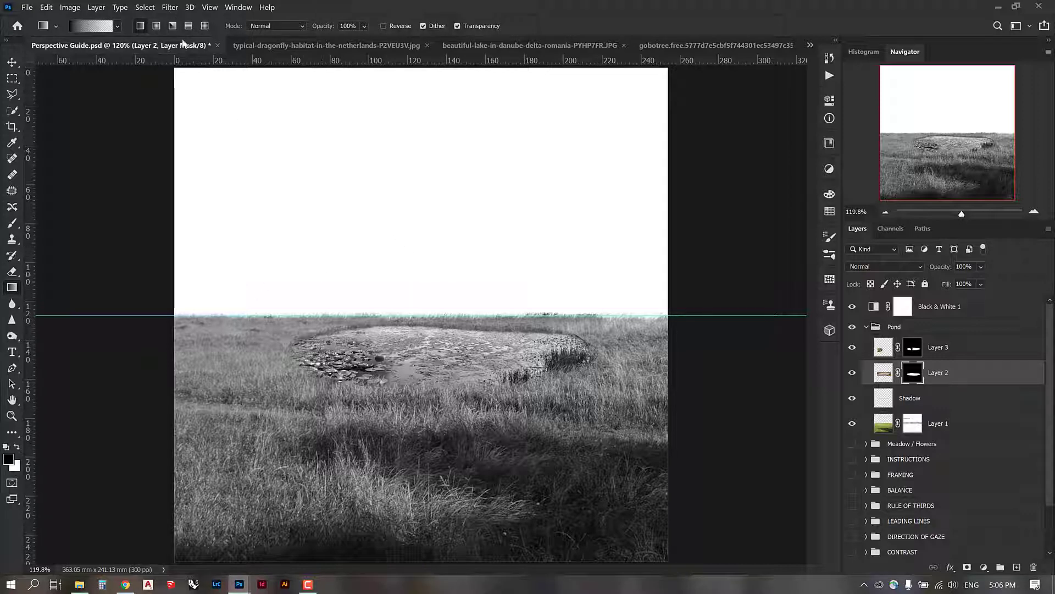
{"action": "left_click_drag", "start_coordinate": [434, 242], "coordinate": [435, 319]}
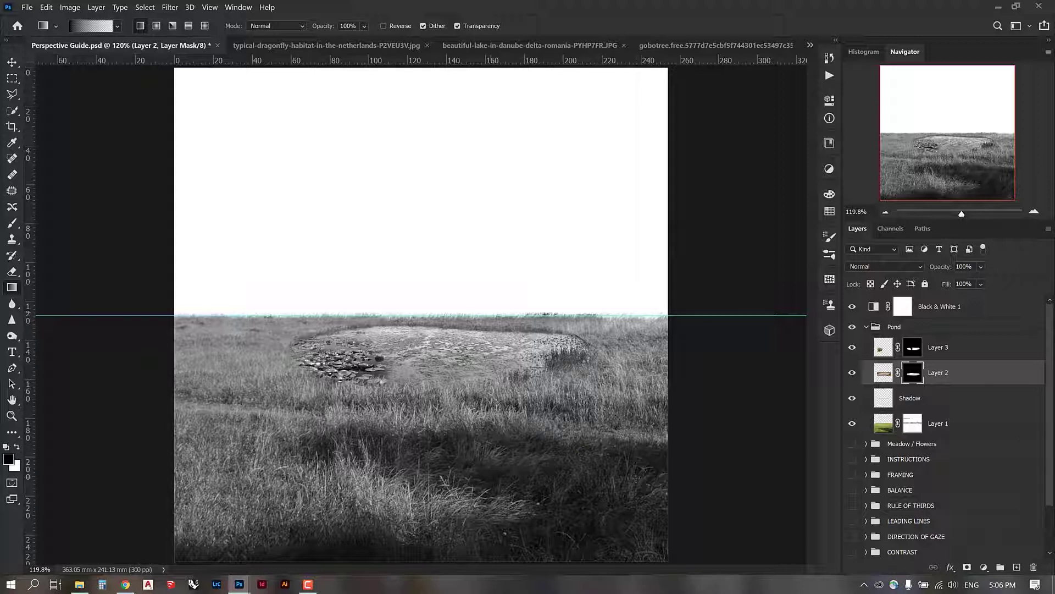
{"action": "left_click", "coordinate": [11, 65]}
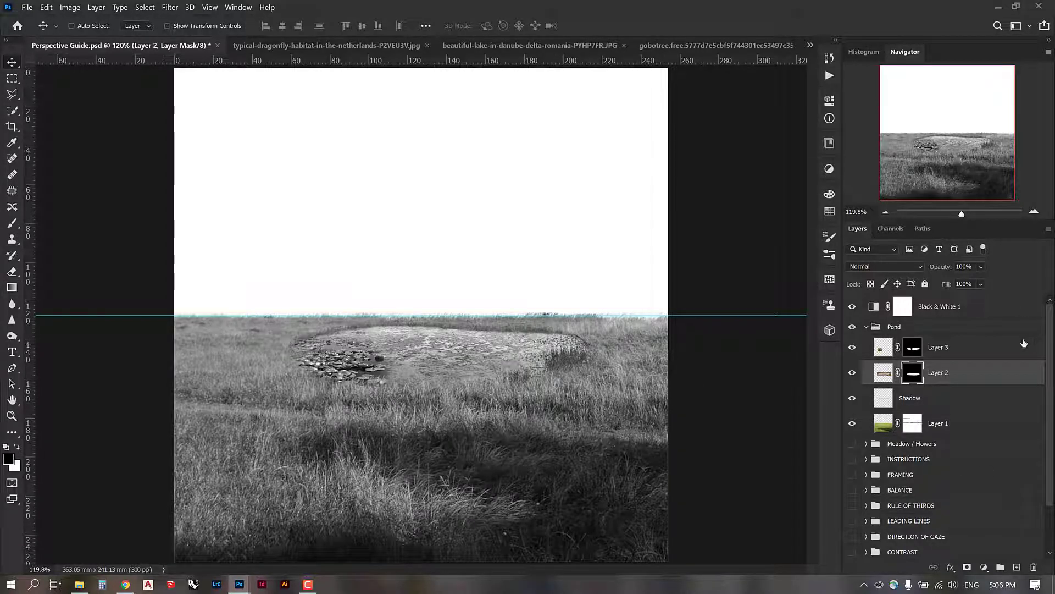
- Rename Layer 3 as Lilly Pads, Layer 2 as Pond and Layer 1 as Grass Base
{"action": "double_click", "coordinate": [942, 352]}
{"action": "type", "text": "L"}
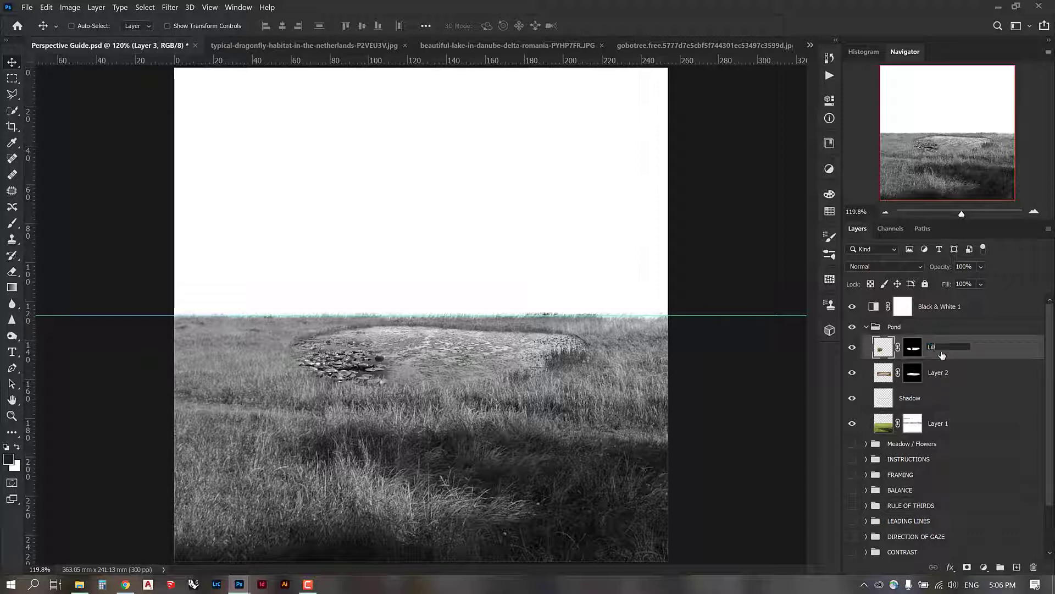
{"action": "type", "text": "illy Pads"}
{"action": "key", "text": "Return"}
{"action": "double_click", "coordinate": [938, 372]}
{"action": "type", "text": "Pond"}
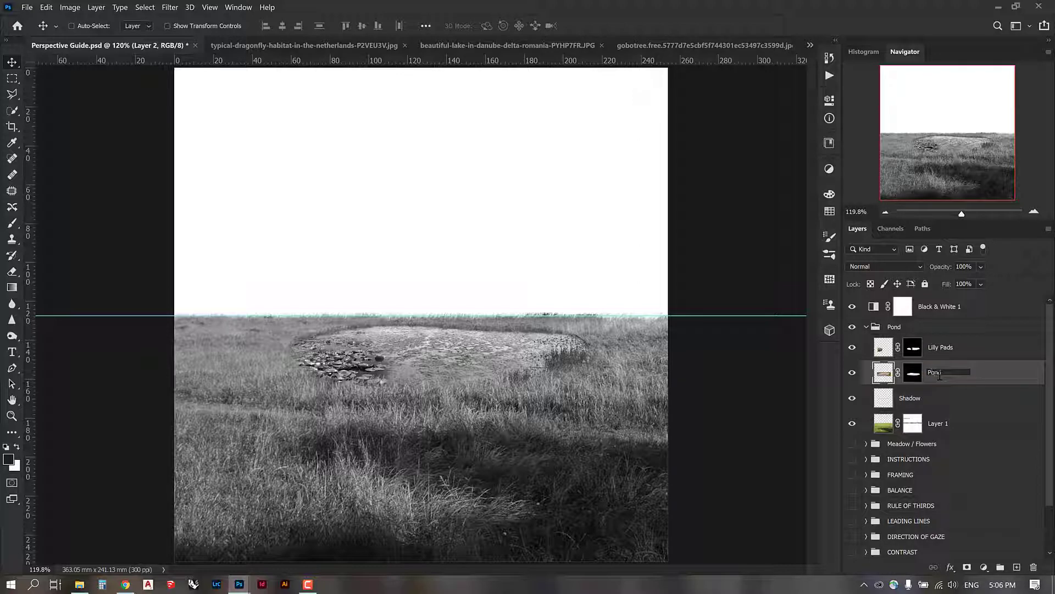
{"action": "double_click", "coordinate": [941, 424]}
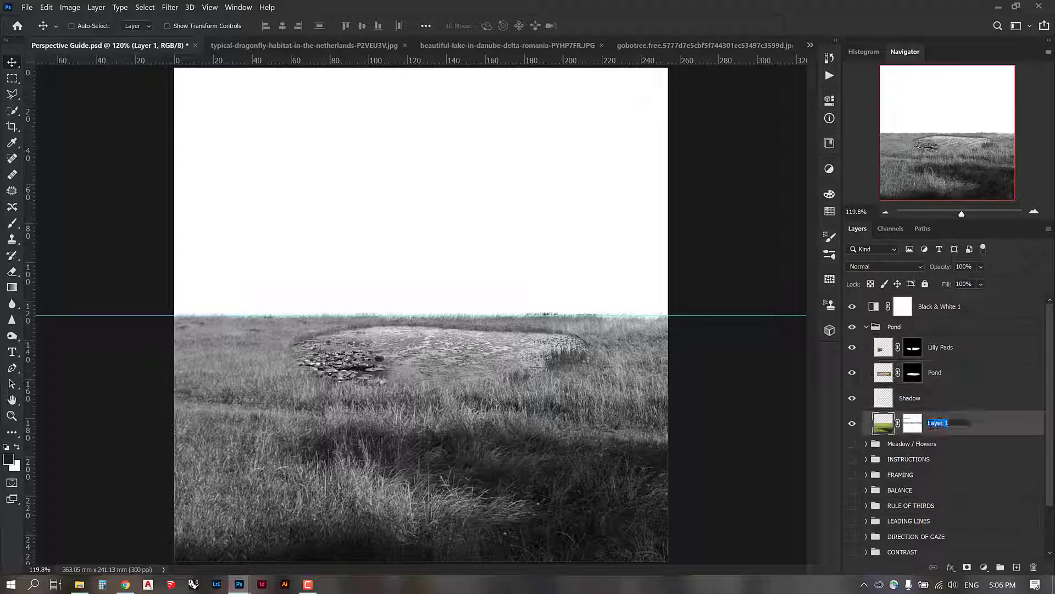
{"action": "type", "text": "Grass Base"}
{"action": "key", "text": "Return"}
- Duplicate the four layers from Lilly Pads to Grass Base, merge the copies and name the merged layer Lilly Pads Highlights
{"action": "left_click", "coordinate": [954, 347], "text": "shift"}
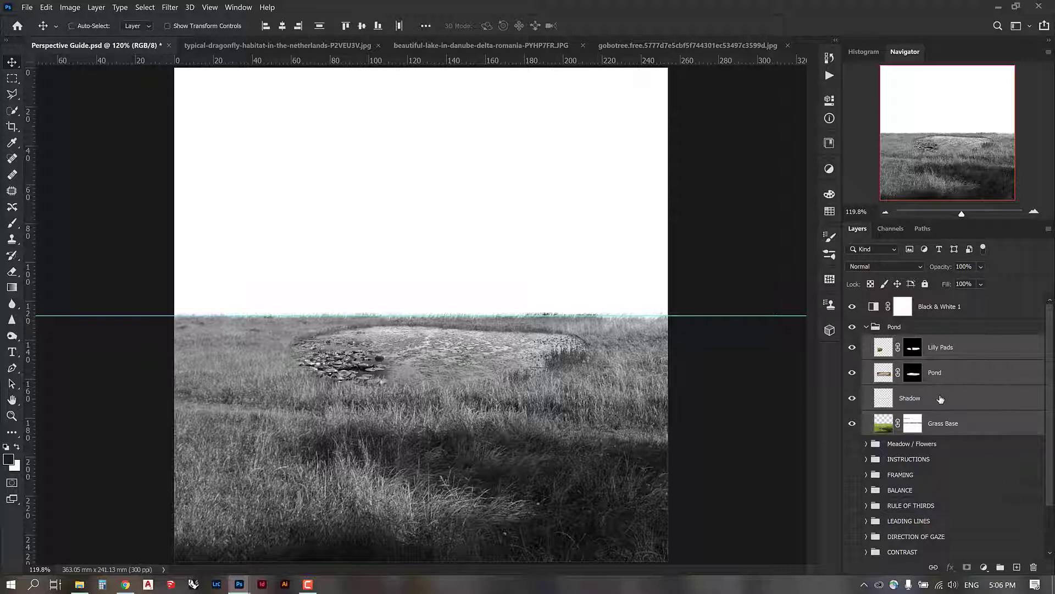
{"action": "key", "text": "ctrl+j"}
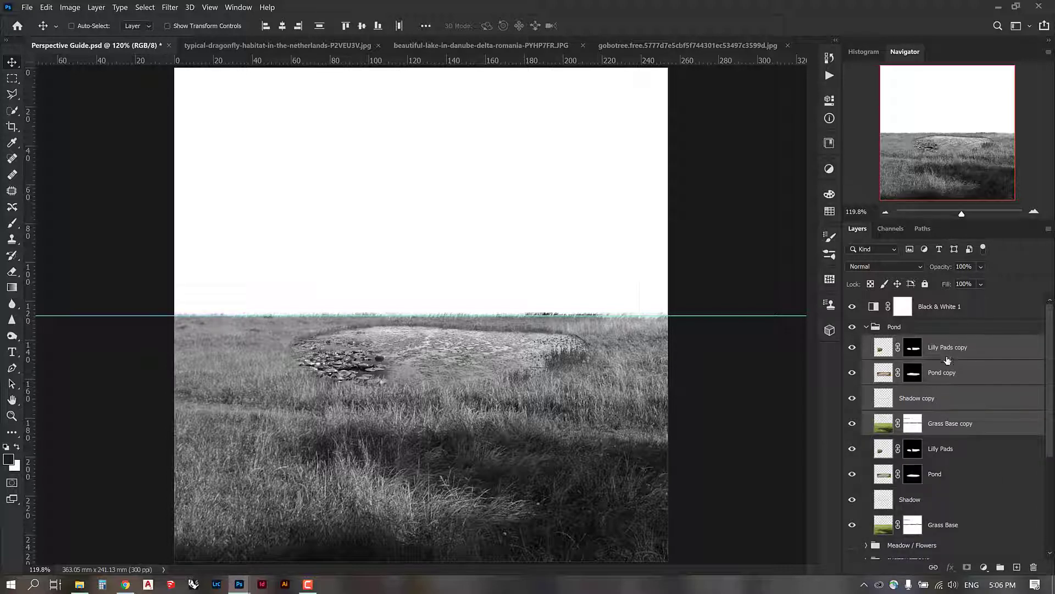
{"action": "key", "text": "ctrl+e"}
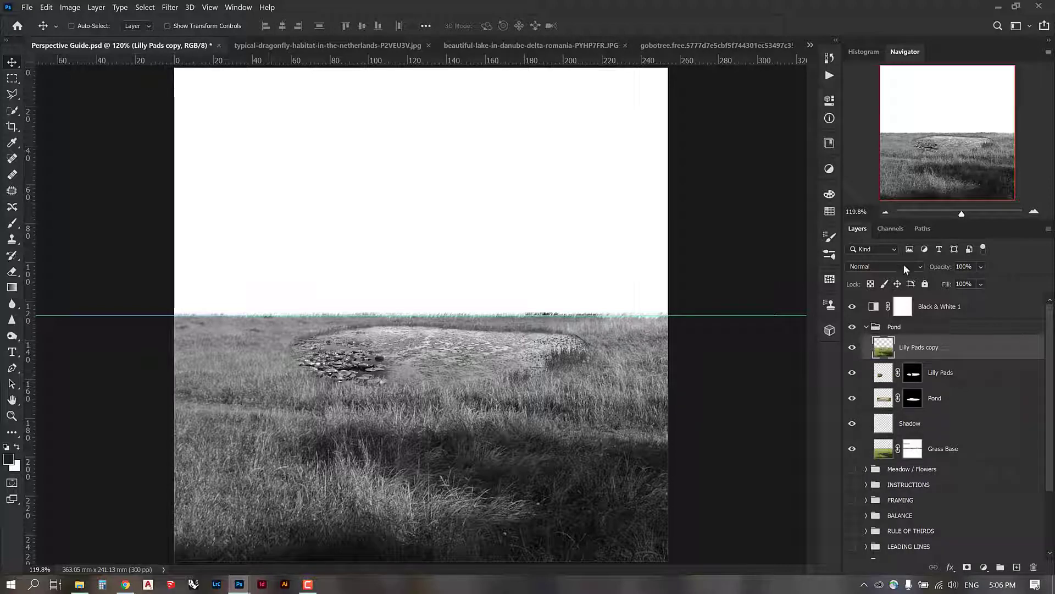
{"action": "double_click", "coordinate": [927, 351]}
{"action": "double_click", "coordinate": [931, 347]}
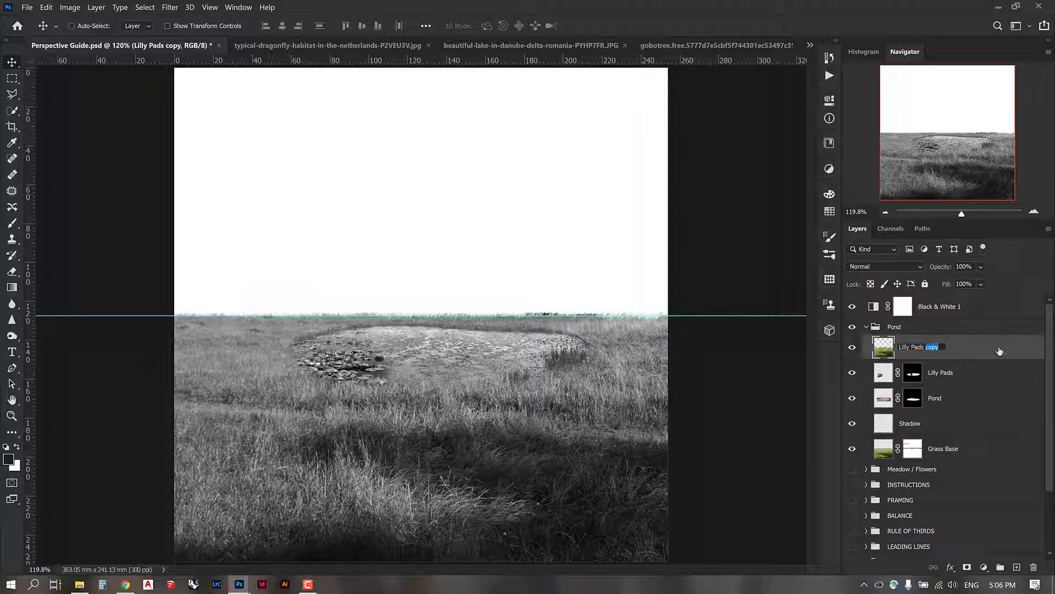
{"action": "type", "text": "Highlights"}
{"action": "key", "text": "Return"}
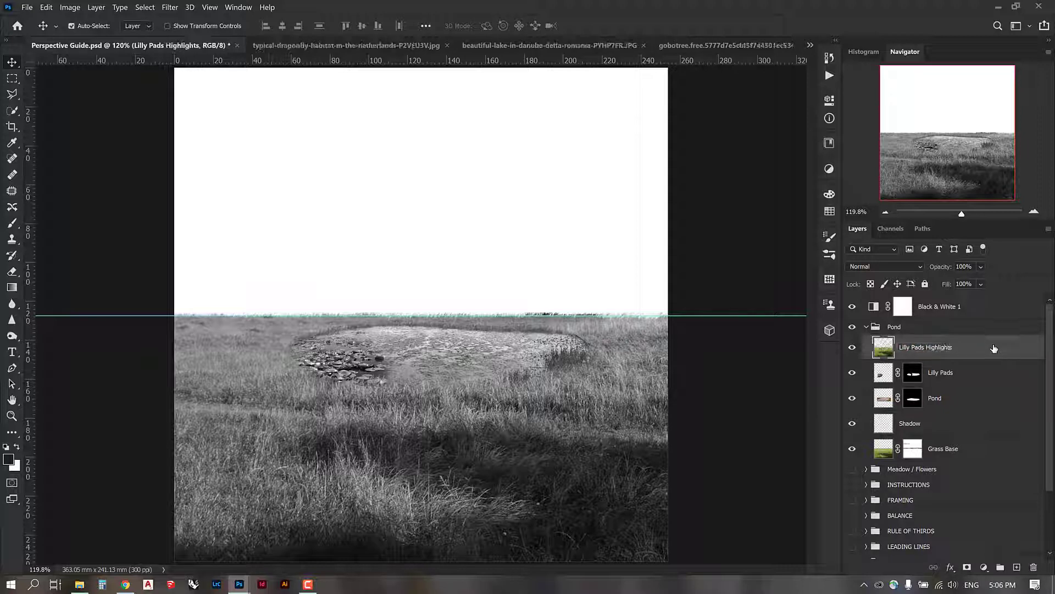
- Duplicate the Lilly Pads Highlights layer and name the copy Lilly Pads Shadows
{"action": "key", "text": "ctrl+j"}
{"action": "double_click", "coordinate": [934, 346]}
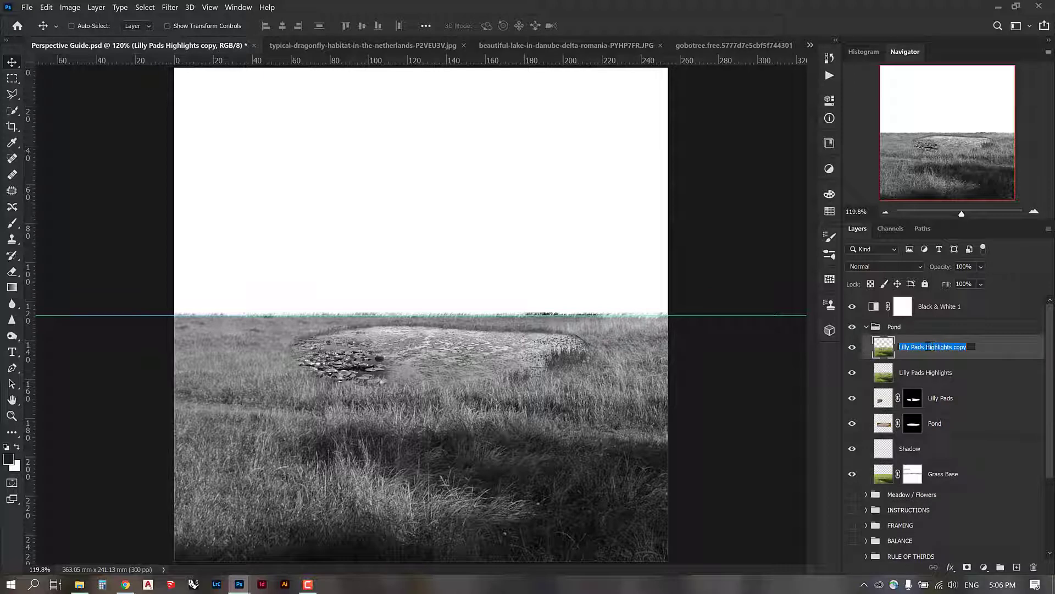
{"action": "left_click_drag", "start_coordinate": [925, 347], "coordinate": [1004, 352]}
{"action": "type", "text": "Shadow"}
{"action": "type", "text": "s"}
{"action": "key", "text": "Return"}
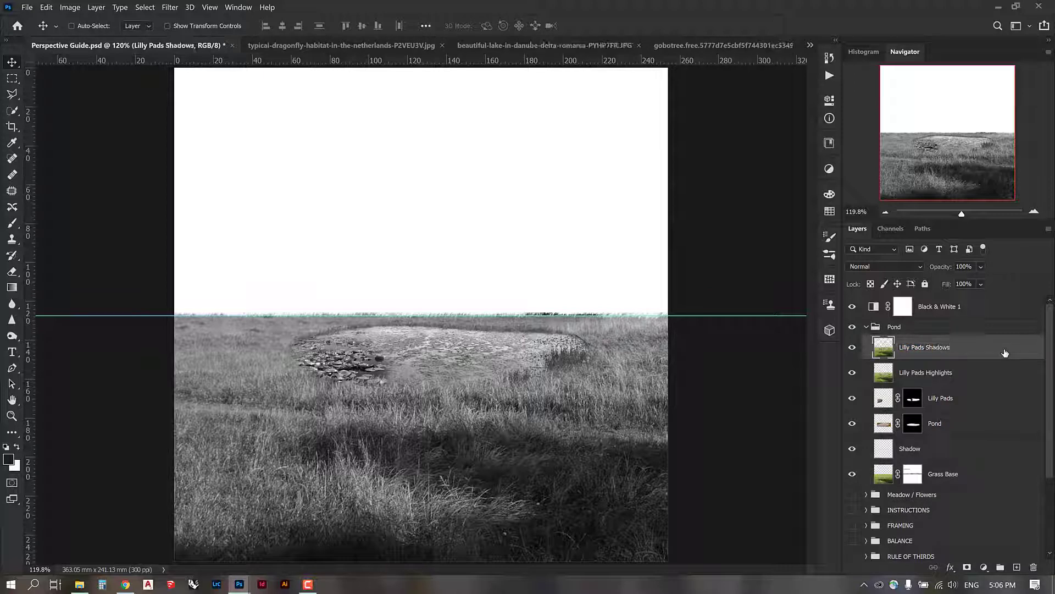
- Set the Lilly Pads Shadows layer's blend mode to Multiply and the Lilly Pads Highlights layer's to Screen
{"action": "left_click", "coordinate": [896, 266]}
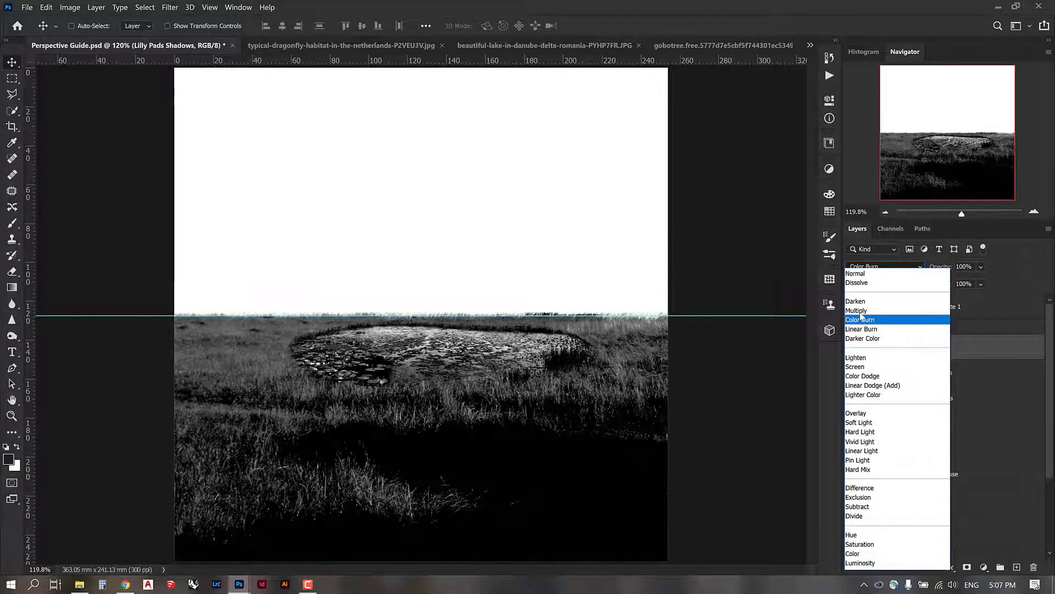
{"action": "left_click", "coordinate": [860, 310]}
{"action": "left_click", "coordinate": [915, 380]}
{"action": "left_click", "coordinate": [895, 267]}
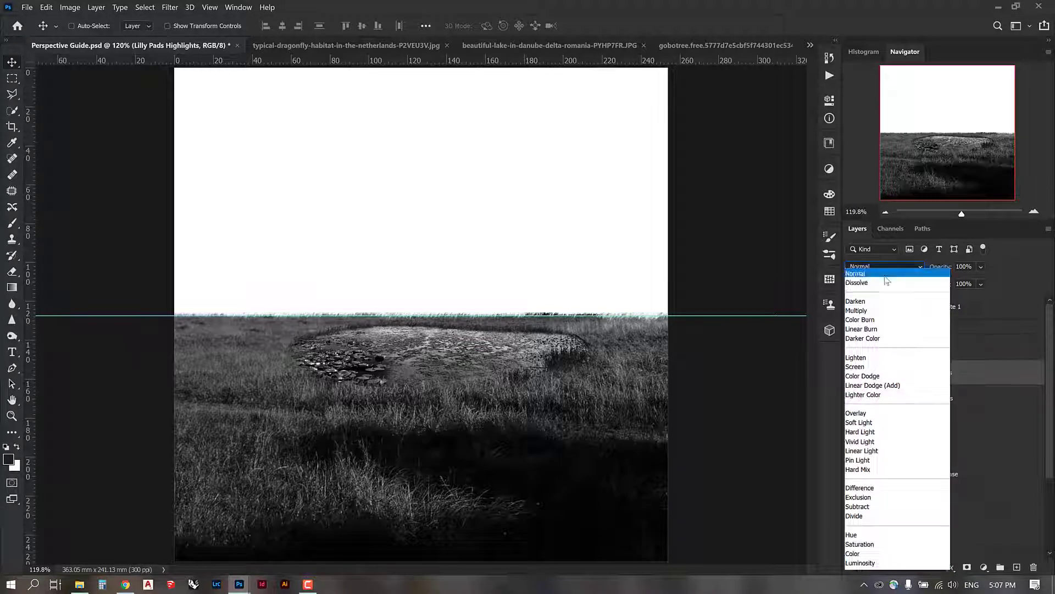
{"action": "left_click", "coordinate": [950, 365]}
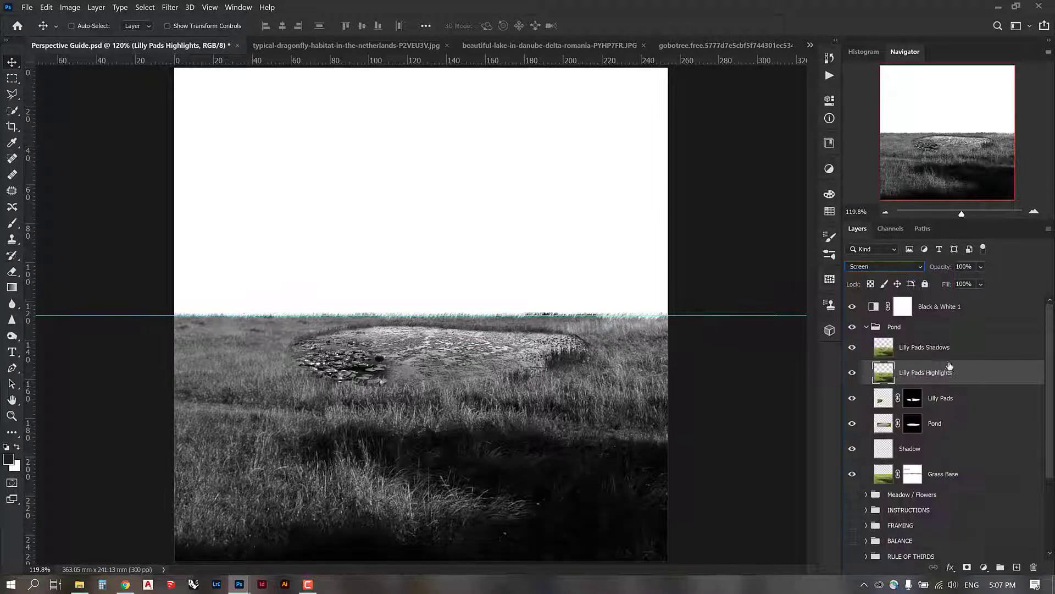
- Place the Lilly Pads Shadows layer below Lilly Pads Highlights and hide the highlights layer
{"action": "left_click", "coordinate": [925, 348]}
{"action": "left_click", "coordinate": [852, 346]}
{"action": "left_click_drag", "start_coordinate": [913, 350], "coordinate": [913, 385]}
{"action": "left_click", "coordinate": [852, 347]}
{"action": "left_click", "coordinate": [852, 373]}
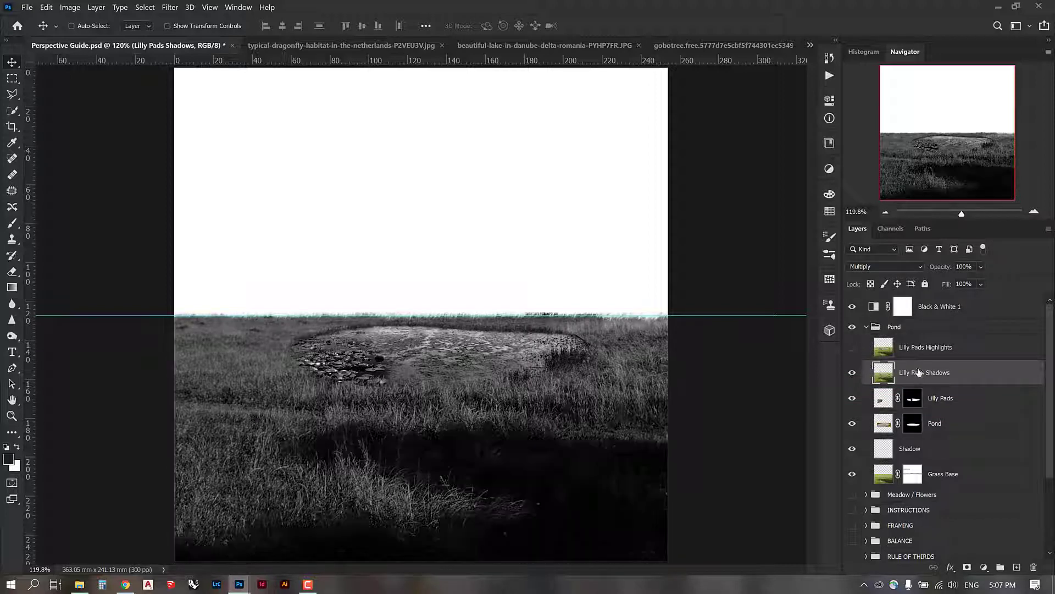
- Add a layer mask to Lilly Pads Shadows and set the layer's opacity to 65%
{"action": "left_click", "coordinate": [967, 567]}
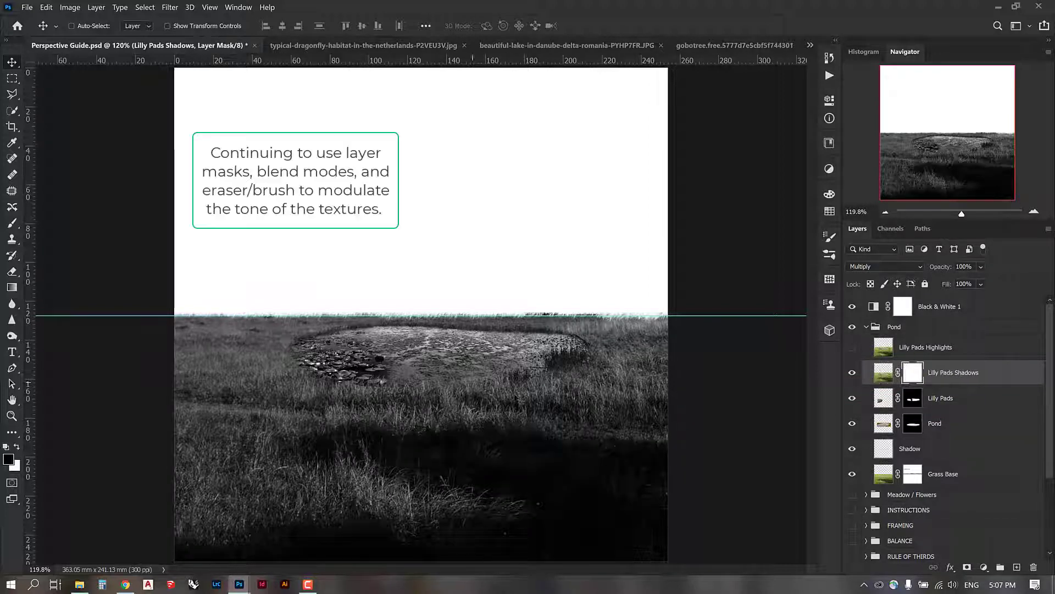
{"action": "key", "text": "6"}
{"action": "key", "text": "5"}
- Fade the shadows over the pond and distant grass on the Lilly Pads Shadows mask with the soft Eraser at 700 px
{"action": "key", "text": "e"}
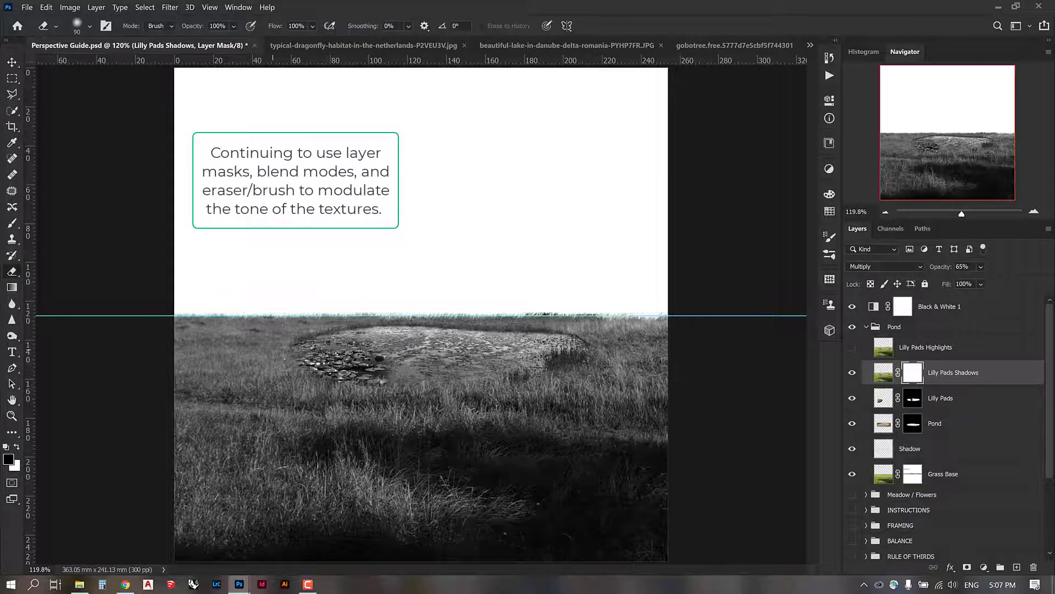
{"action": "key", "text": "x"}
{"action": "key", "text": "bracketright"}
{"action": "key", "text": "bracketright"}
{"action": "key", "text": "bracketright"}
{"action": "key", "text": "bracketright"}
{"action": "key", "text": "bracketright"}
{"action": "key", "text": "bracketright"}
{"action": "mouse_move", "coordinate": [303, 308]}
{"action": "left_mouse_down"}
{"action": "mouse_move", "coordinate": [240, 302]}
{"action": "mouse_move", "coordinate": [244, 335]}
{"action": "left_mouse_up"}
{"action": "mouse_move", "coordinate": [564, 277]}
{"action": "left_mouse_down"}
{"action": "mouse_move", "coordinate": [389, 321]}
{"action": "mouse_move", "coordinate": [231, 409]}
{"action": "mouse_move", "coordinate": [192, 467]}
{"action": "left_mouse_up"}
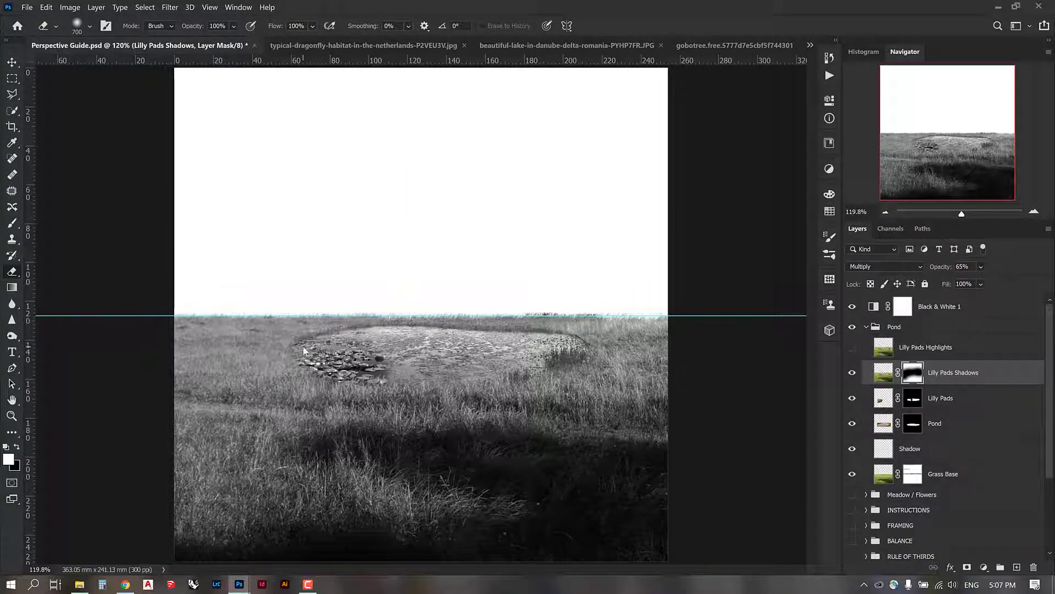
{"action": "key", "text": "v"}
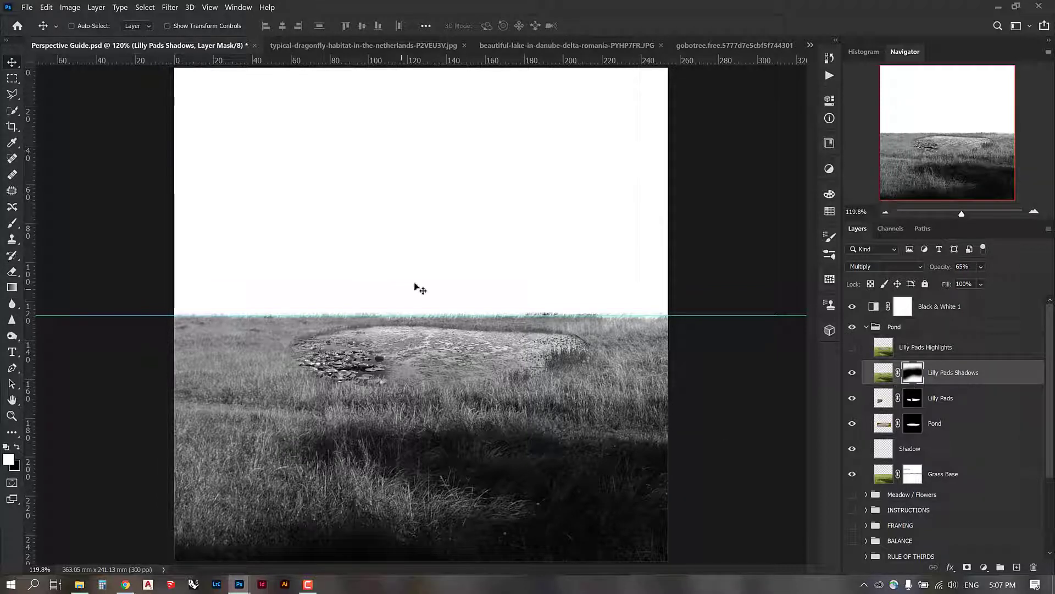
- Show the Lilly Pads Highlights layer, set its opacity to 45% and add a layer mask to it
{"action": "key", "text": "e"}
{"action": "left_click", "coordinate": [852, 347]}
{"action": "left_click", "coordinate": [925, 347]}
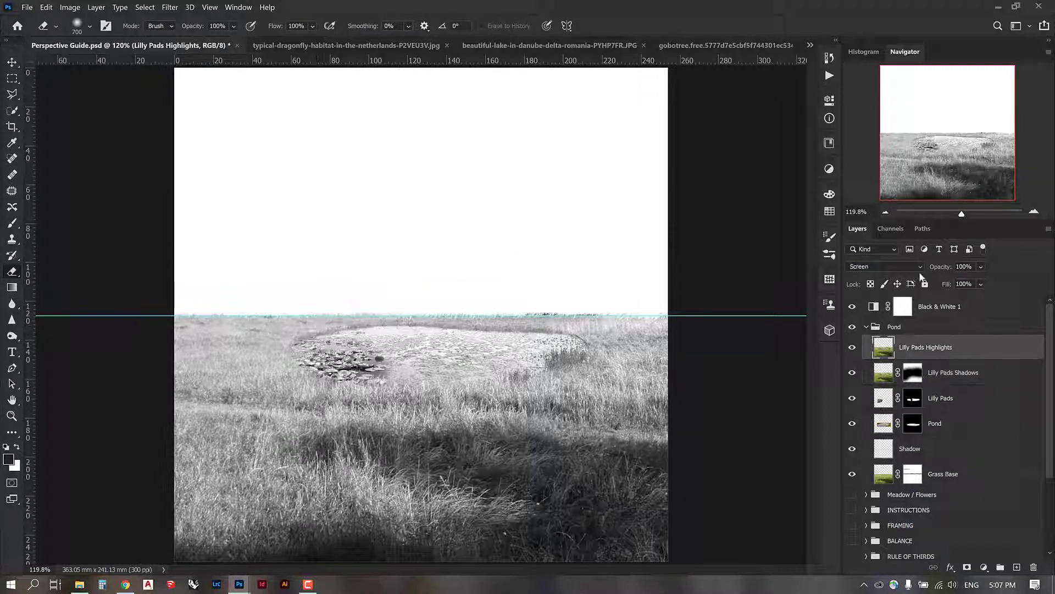
{"action": "type", "text": "45"}
{"action": "left_click", "coordinate": [967, 567]}
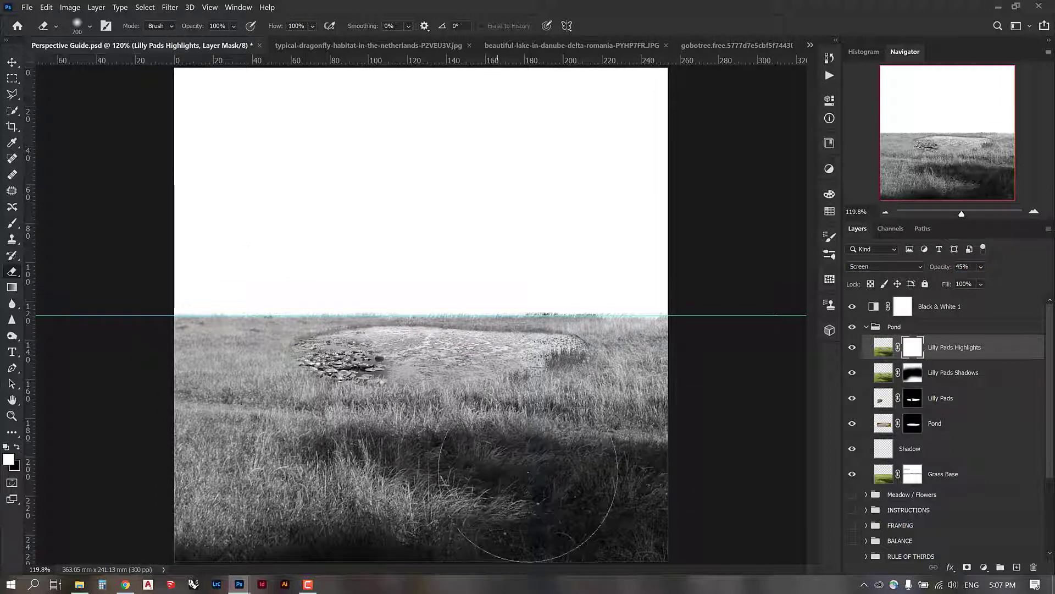
- Mask the highlights out of the dark grass in the image's lower right with the soft Eraser, reducing its size to 300 px
{"action": "left_click_drag", "start_coordinate": [575, 510], "coordinate": [665, 509]}
{"action": "key", "text": "bracketleft"}
{"action": "key", "text": "bracketleft"}
{"action": "key", "text": "bracketleft"}
{"action": "key", "text": "bracketleft"}
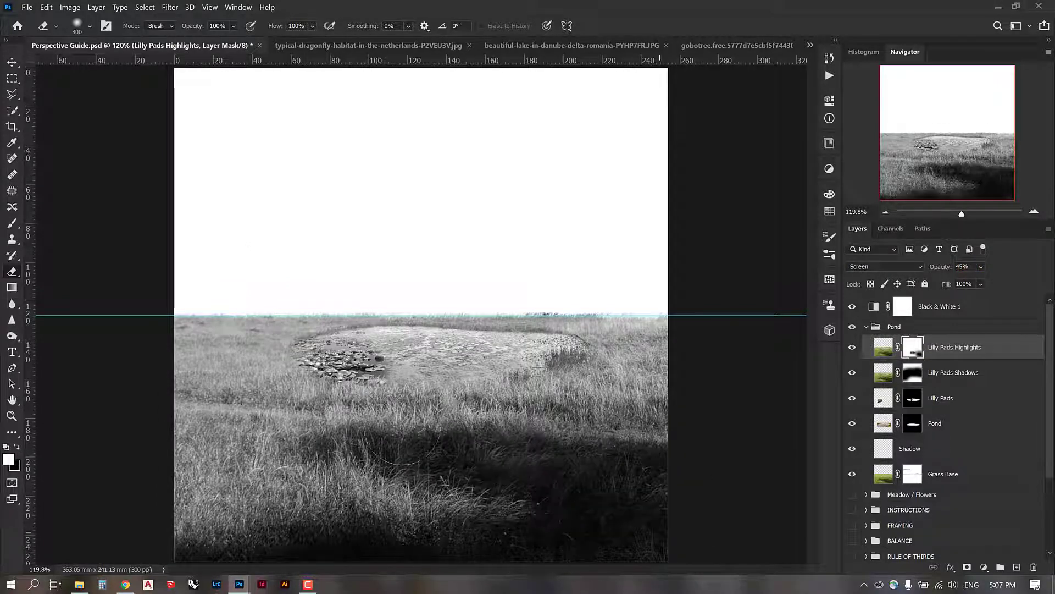
- Erase the highlights mask along the dark grass band below the pond with the 304 px grass tuft brush reduced to 250 px
{"action": "right_click", "coordinate": [525, 325]}
{"action": "scroll", "coordinate": [613, 487], "scroll_direction": "down", "scroll_amount": 5}
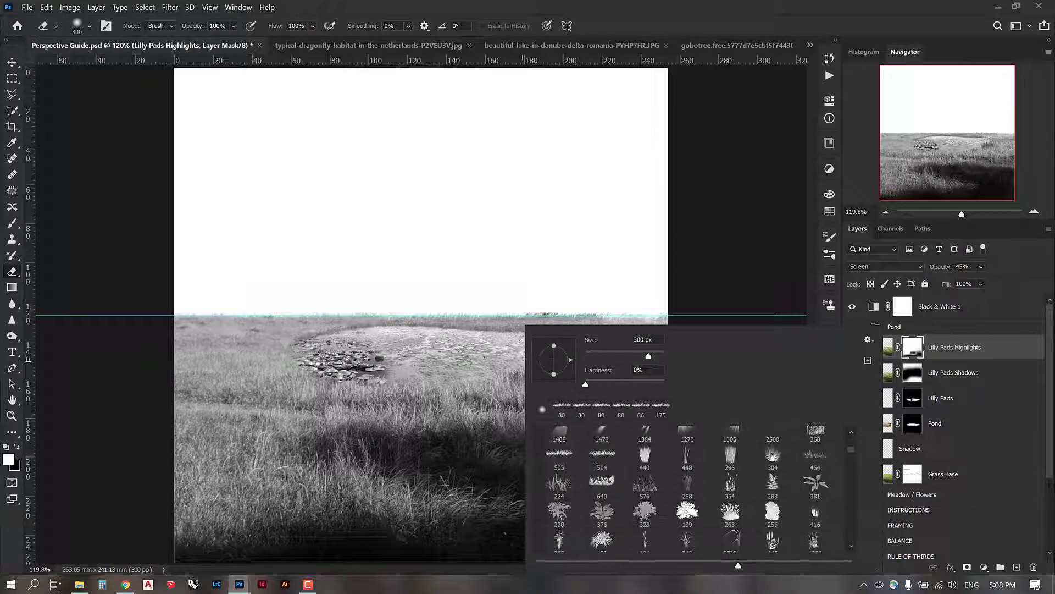
{"action": "left_click", "coordinate": [775, 459]}
{"action": "key", "text": "Return"}
{"action": "key", "text": "bracketleft"}
{"action": "key", "text": "bracketleft"}
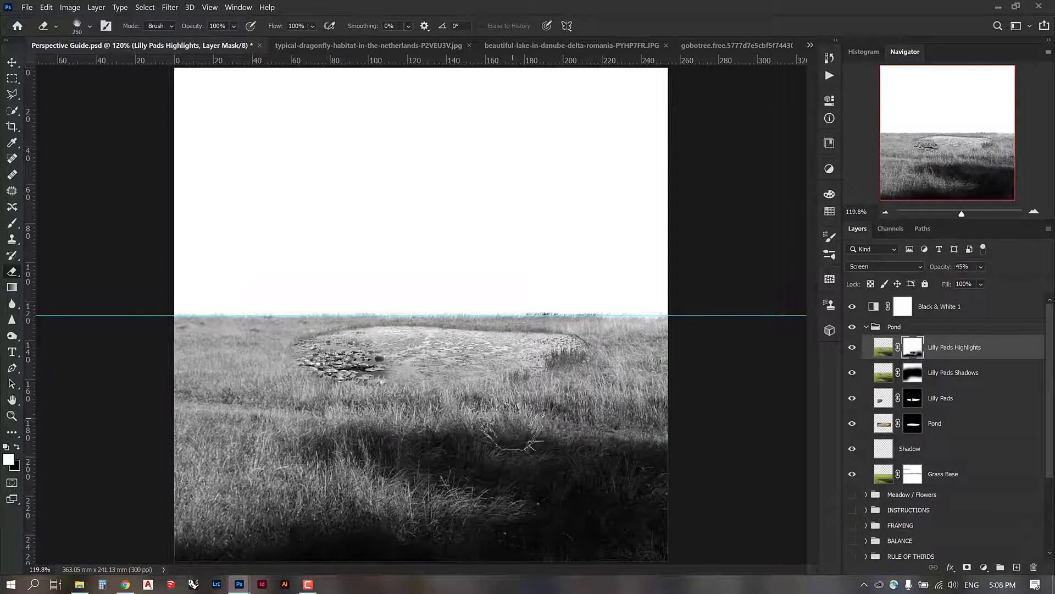
{"action": "left_click_drag", "start_coordinate": [621, 422], "coordinate": [315, 426]}
- Fade the highlights over the pond and horizon grass on the highlights mask with a soft round Eraser at 500 px
{"action": "right_click", "coordinate": [466, 422]}
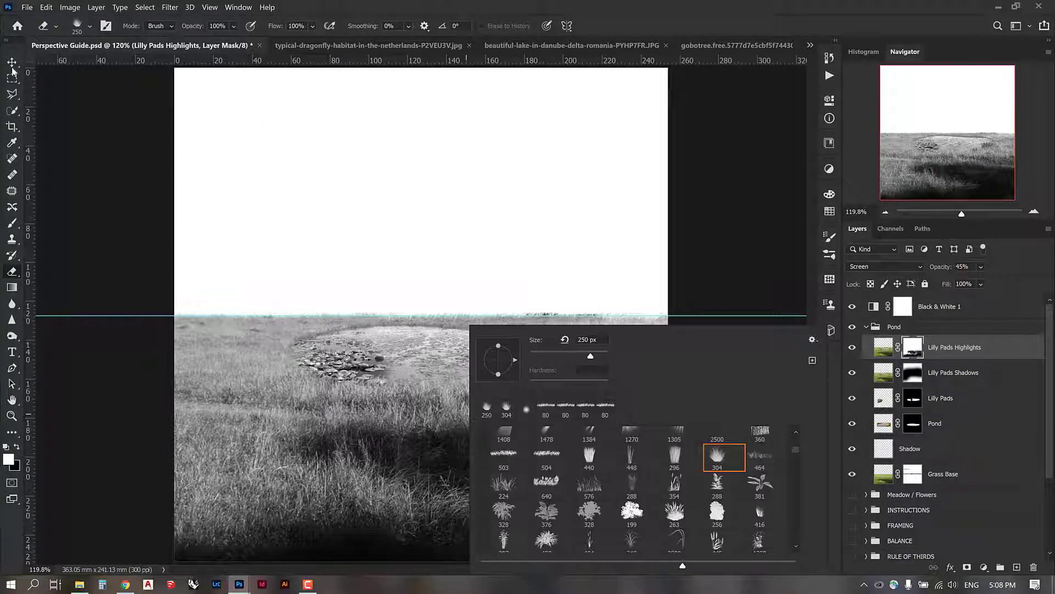
{"action": "key", "text": "Escape"}
{"action": "right_click", "coordinate": [433, 254]}
{"action": "scroll", "coordinate": [511, 405], "scroll_direction": "up", "scroll_amount": 2}
{"action": "scroll", "coordinate": [511, 405], "scroll_direction": "up", "scroll_amount": 6}
{"action": "left_click", "coordinate": [472, 418]}
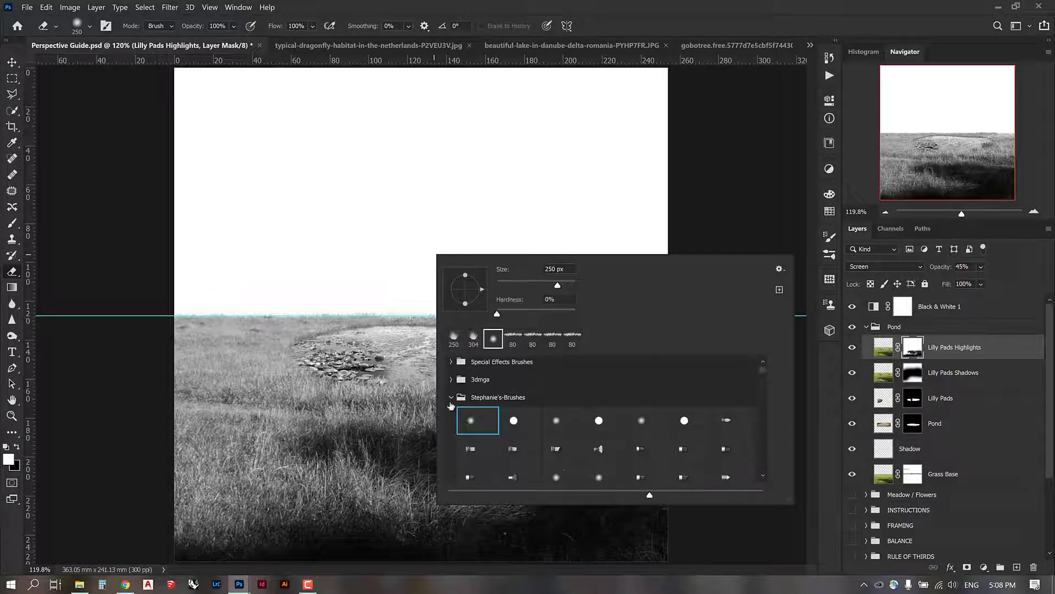
{"action": "key", "text": "Return"}
{"action": "mouse_move", "coordinate": [326, 275]}
{"action": "left_mouse_down"}
{"action": "mouse_move", "coordinate": [292, 295]}
{"action": "mouse_move", "coordinate": [511, 330]}
{"action": "left_mouse_up"}
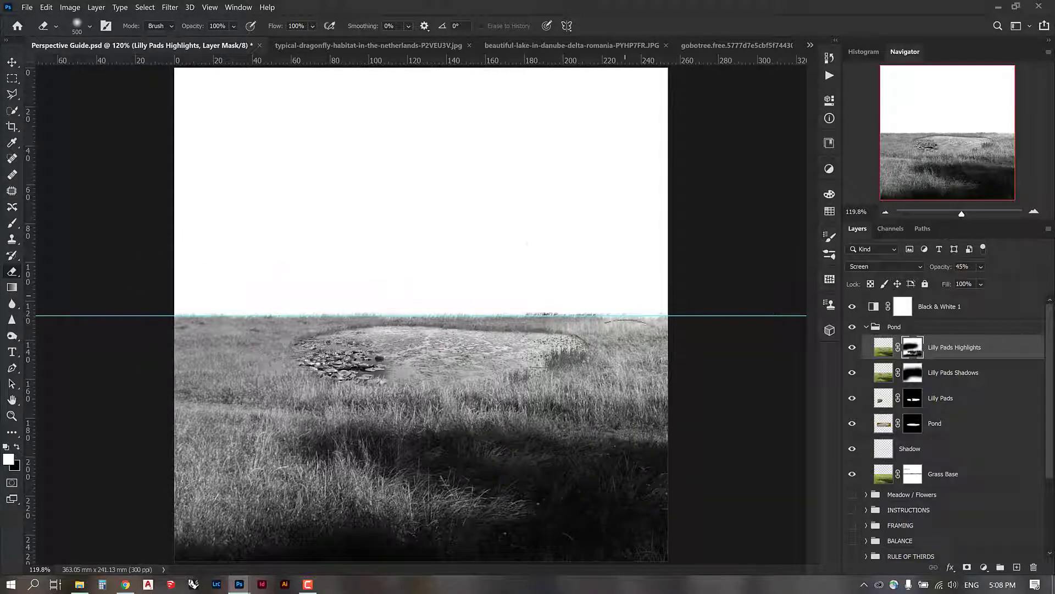
- Lower the Lilly Pads Shadows layer's opacity to 45% and toggle the shadow and highlight layers' visibility to compare tones
{"action": "left_click", "coordinate": [956, 375]}
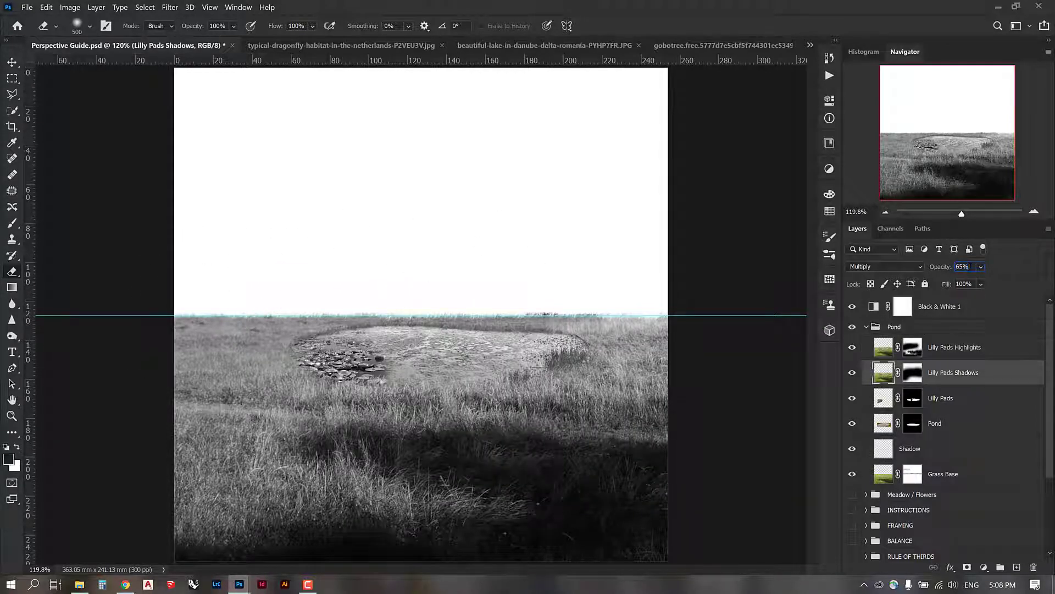
{"action": "left_click", "coordinate": [852, 373]}
{"action": "left_click", "coordinate": [853, 373]}
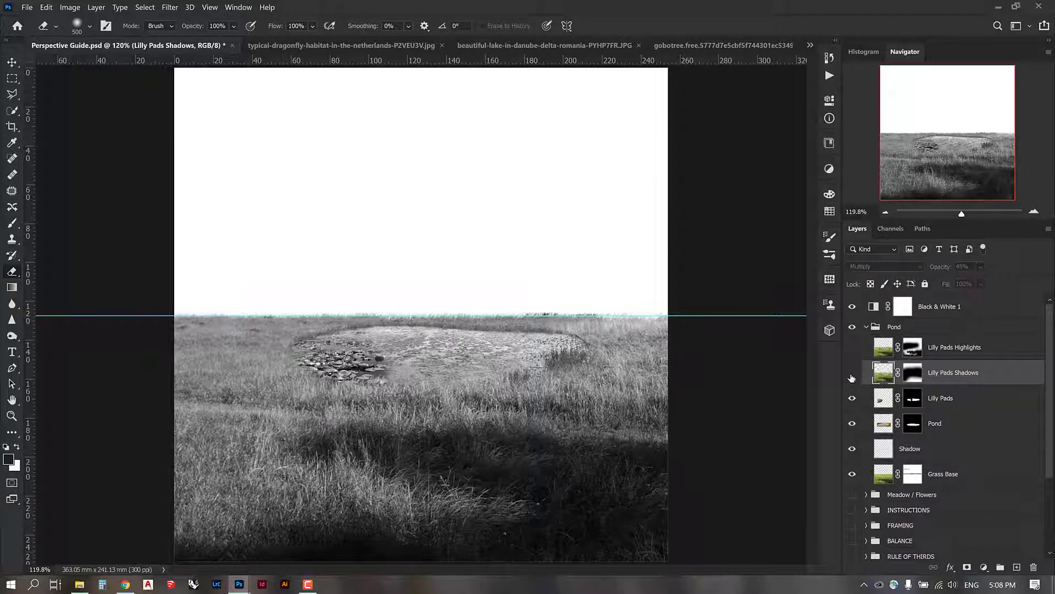